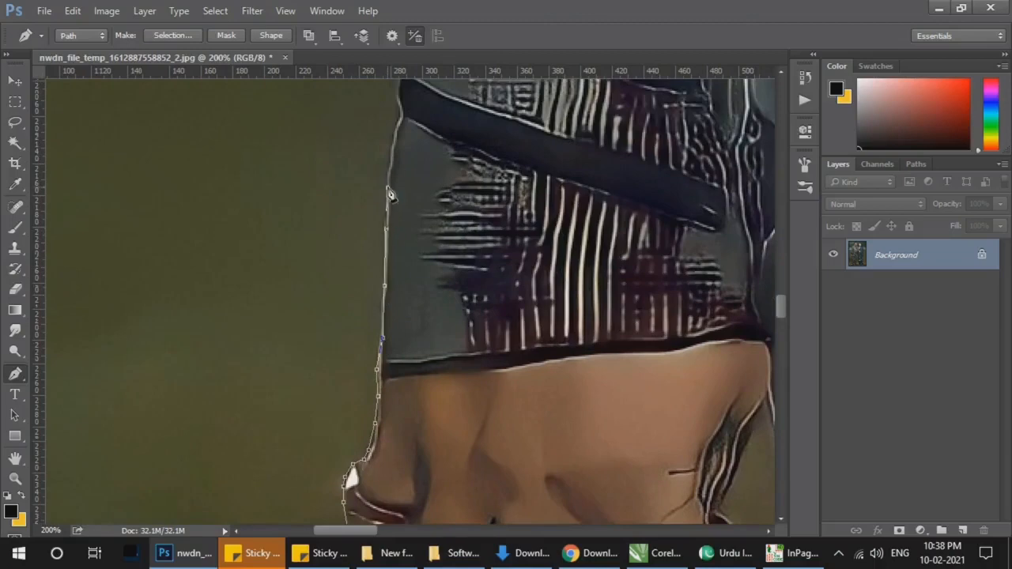
Step: Continue the Pen tool path up the outer edge of the man's sleeve, from above the elbow cuff bands along the plaid fabric
scroll(402, 131, up, 3)
click(393, 385)
click(393, 343)
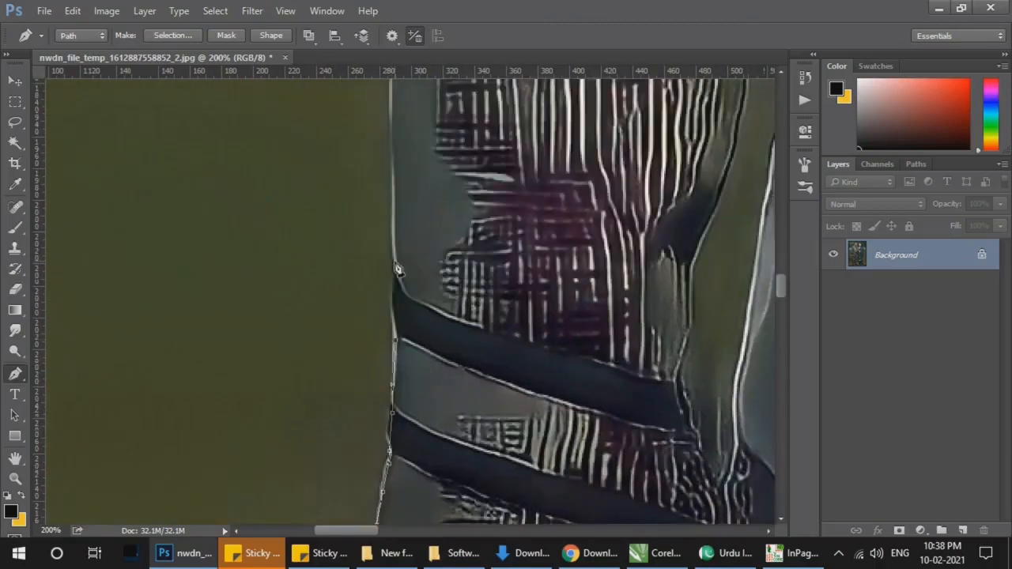
click(394, 258)
click(389, 173)
click(390, 105)
drag(390, 105, 399, 357)
click(397, 305)
click(404, 196)
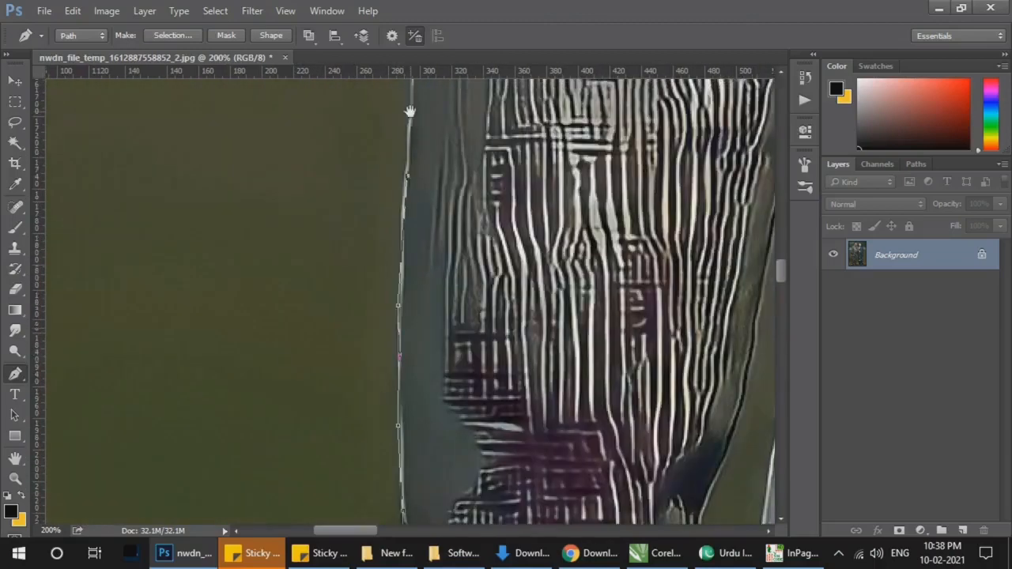
Step: Extend the path up the outer edge of the man's upper sleeve, following the white contour against the grey background
drag(409, 111, 348, 348)
drag(411, 118, 373, 227)
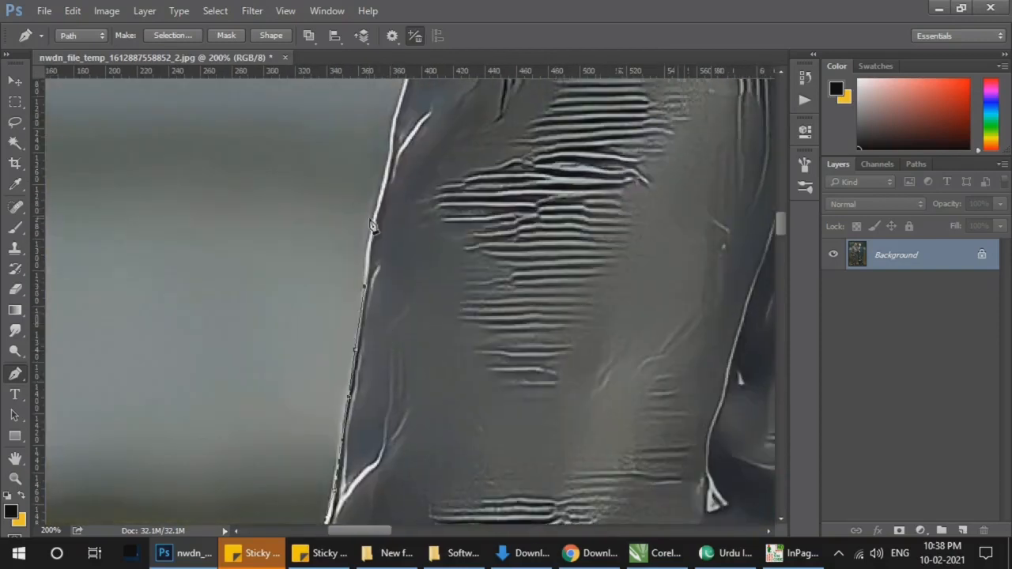
click(373, 215)
click(383, 179)
click(388, 144)
drag(414, 122, 375, 279)
click(362, 241)
click(372, 215)
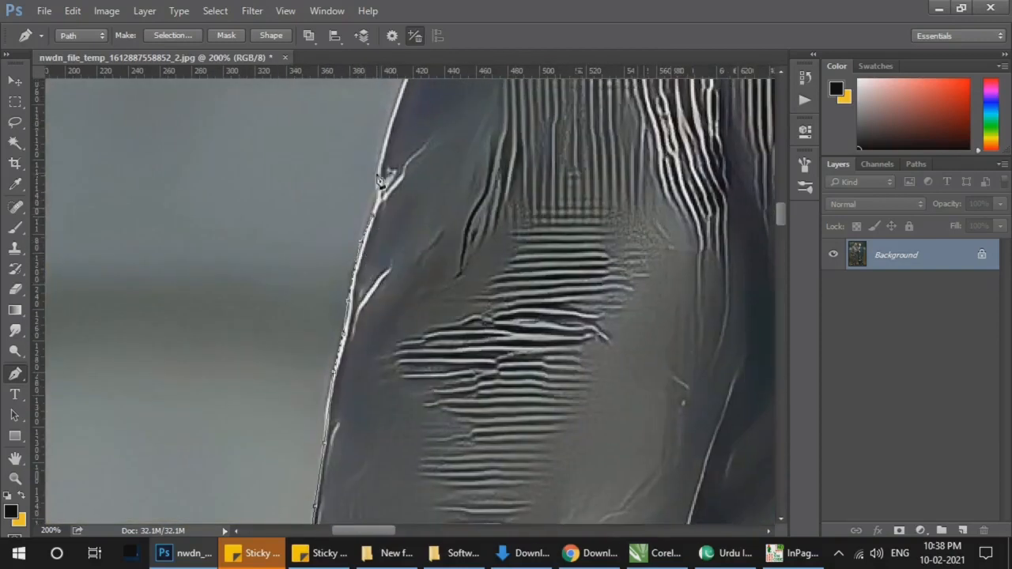
Step: Trace the curved sleeve folds with closely spaced anchor points up to just below the man's shoulder
drag(429, 108, 378, 346)
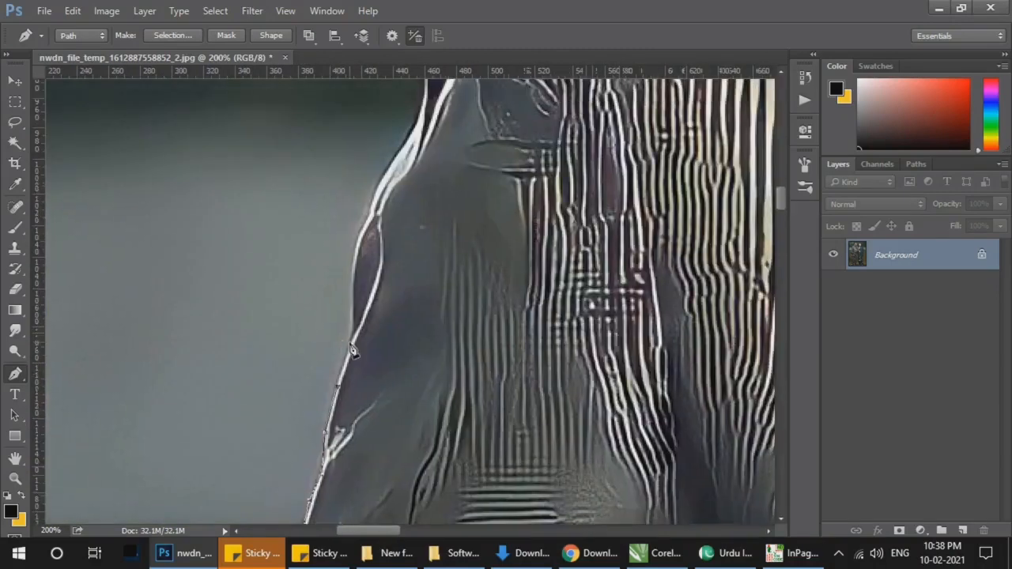
click(357, 249)
click(371, 216)
click(384, 173)
click(399, 148)
click(415, 127)
drag(420, 116, 398, 301)
click(403, 261)
click(402, 240)
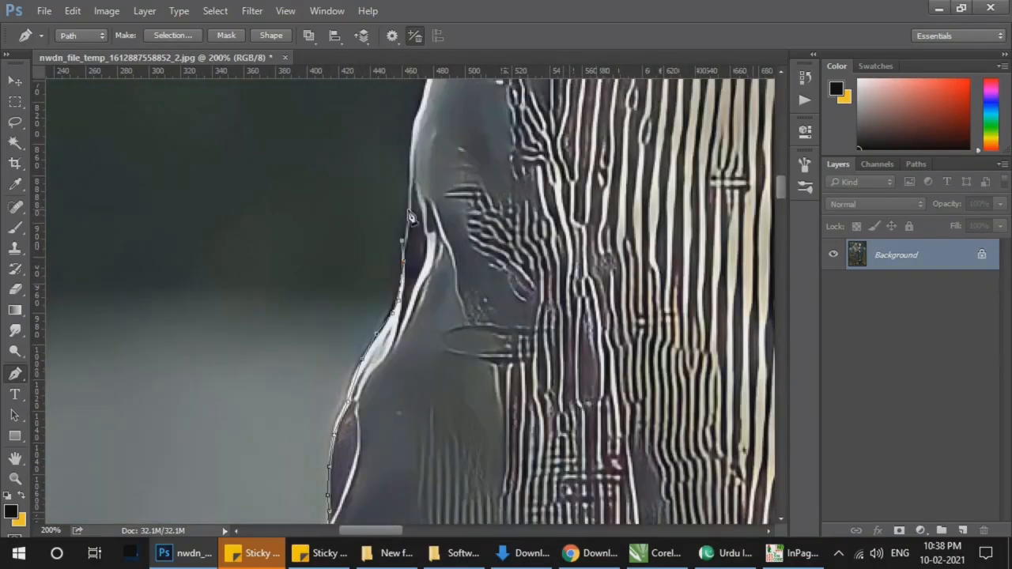
Step: Trace around the man's shoulder corner and along the top seam to the base of his collar
drag(424, 115, 376, 275)
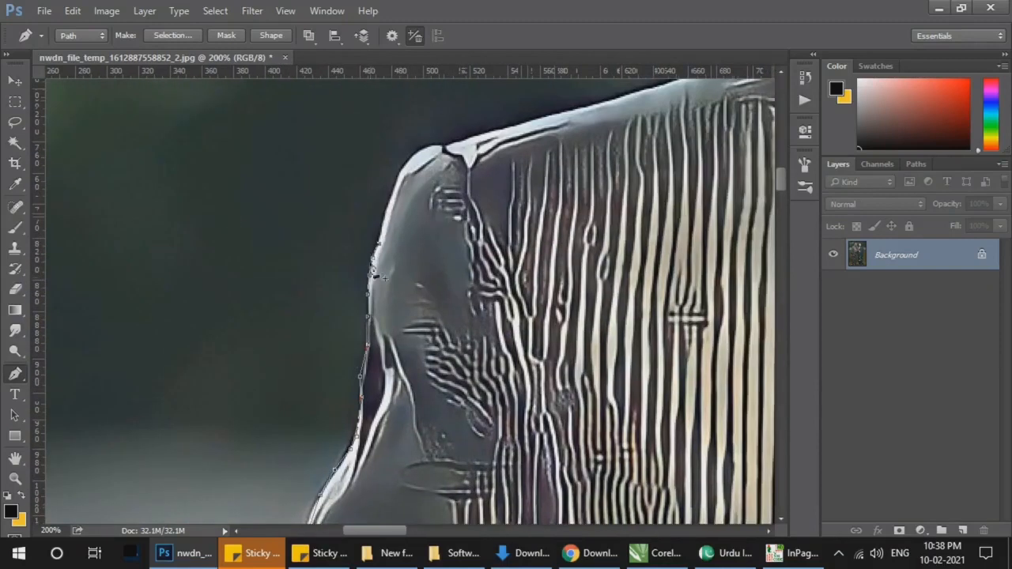
click(388, 209)
click(413, 157)
click(467, 142)
click(521, 124)
drag(612, 106, 351, 255)
click(383, 238)
click(661, 161)
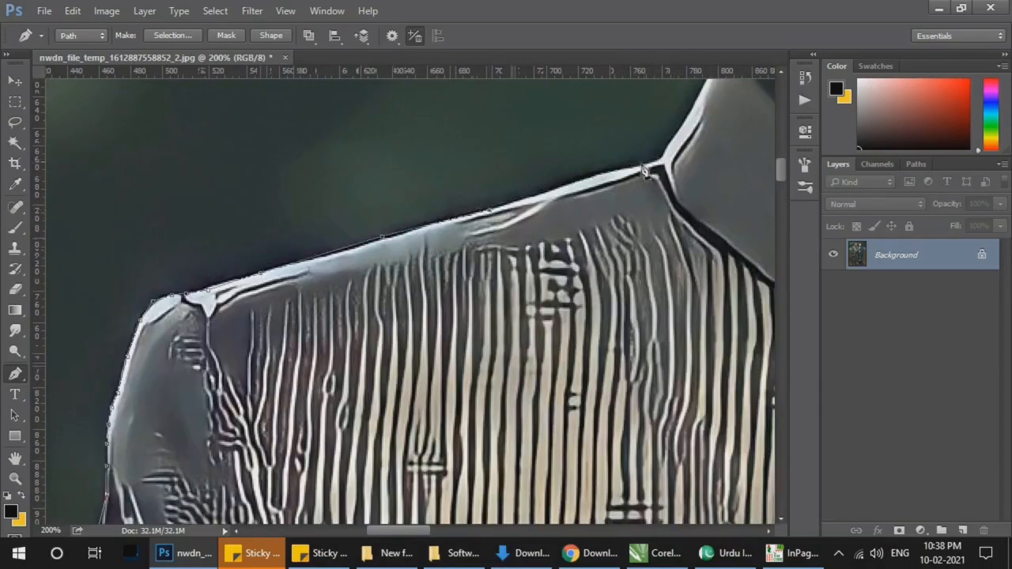
Step: Outline the outer edge of the man's collar from its base up to the neck
click(690, 123)
drag(690, 122, 602, 247)
click(602, 231)
click(609, 216)
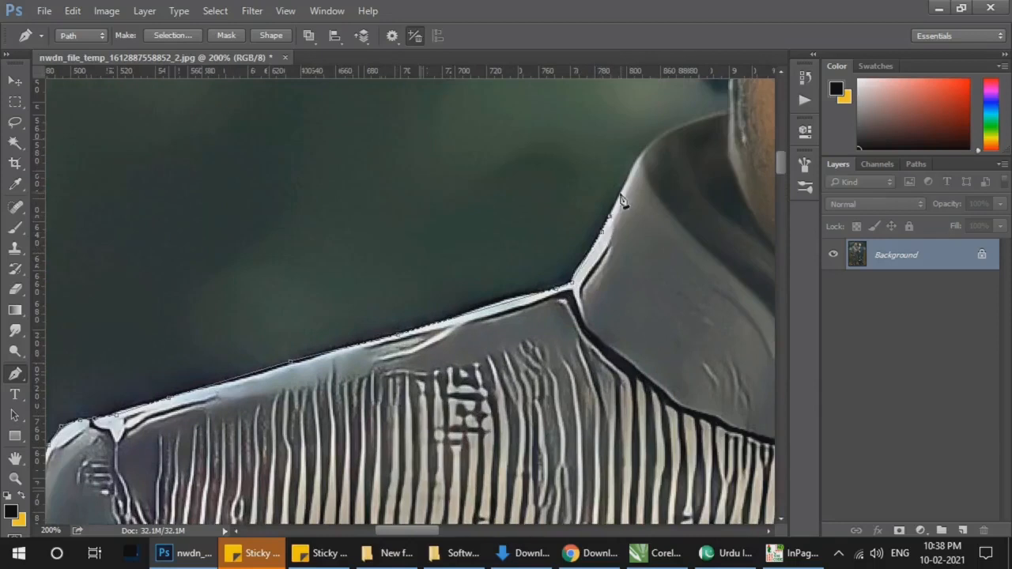
click(622, 192)
click(636, 169)
click(646, 148)
click(662, 136)
click(676, 129)
click(727, 110)
Step: Trace from the collar around the man's earlobe and up the outer rim of his ear
drag(733, 117, 634, 335)
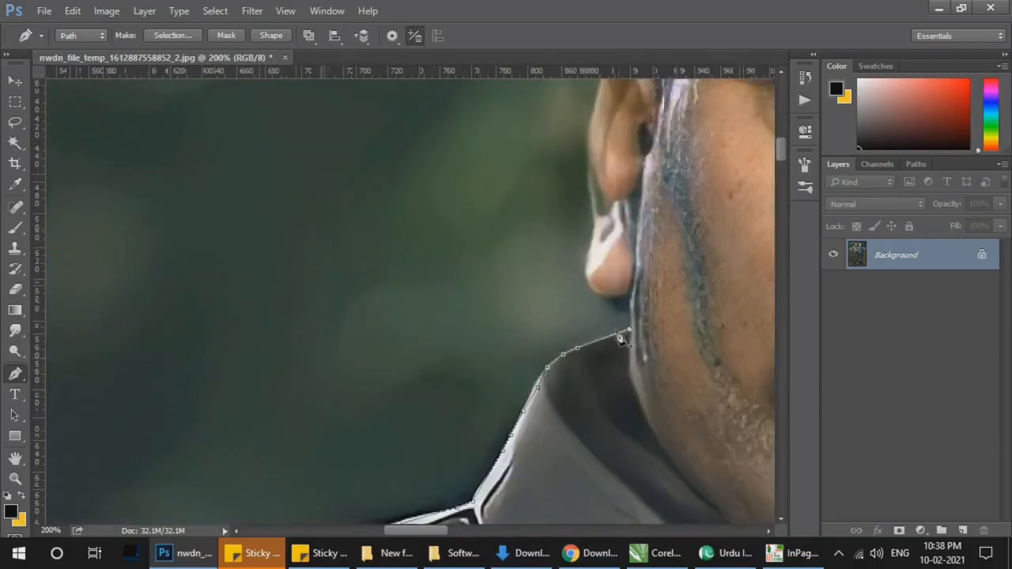
click(630, 295)
click(586, 276)
click(585, 264)
click(588, 251)
click(590, 238)
drag(581, 126, 364, 307)
click(383, 277)
click(384, 228)
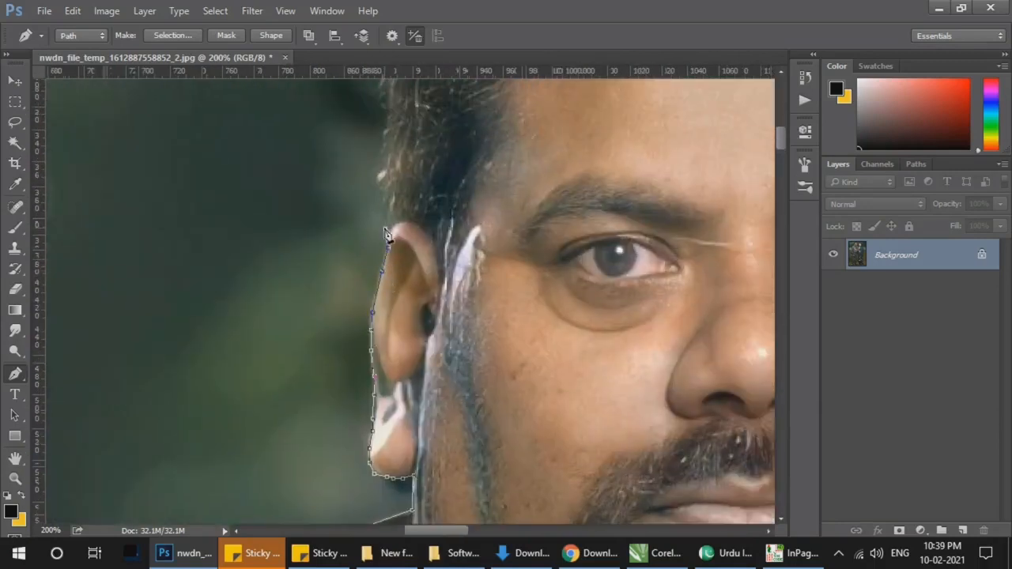
Step: Outline the man's hair from above the ear up the side and across the crown, smoothing past stray strands
key(ctrl+minus)
drag(421, 213, 401, 291)
click(376, 316)
click(375, 271)
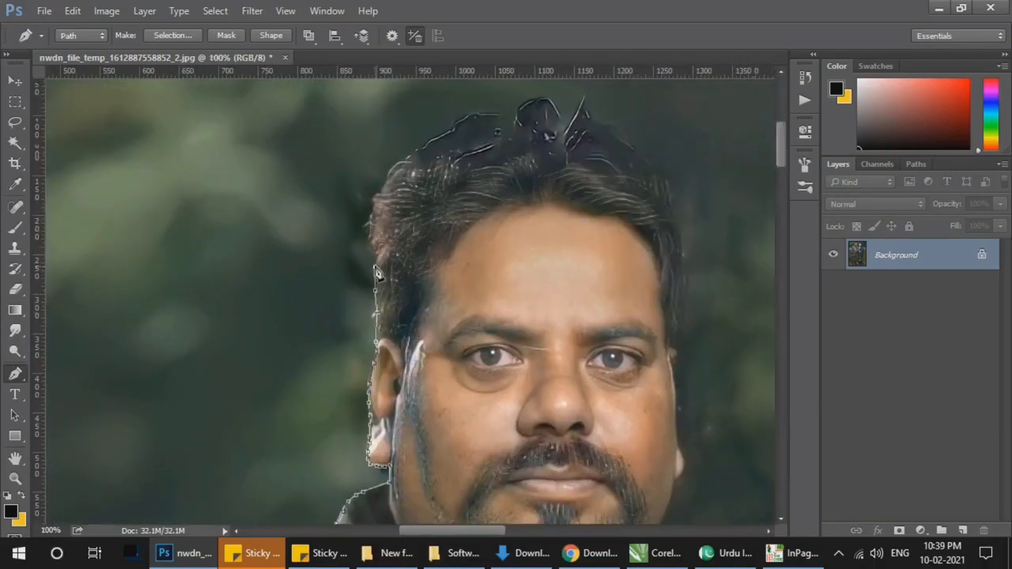
click(398, 166)
click(421, 147)
click(452, 129)
click(475, 118)
click(502, 113)
click(523, 108)
click(549, 105)
click(564, 108)
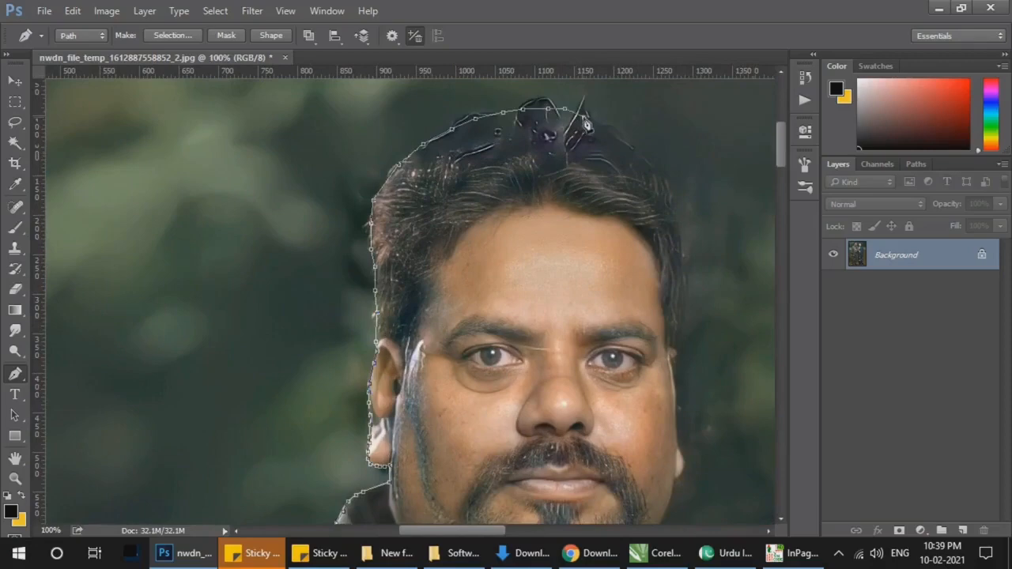
Step: Continue the path down the far side of the man's hair to the top of his other ear
click(633, 146)
click(653, 169)
click(678, 215)
click(680, 234)
click(684, 254)
click(687, 274)
click(686, 296)
click(672, 342)
Step: Trace the narrow ear edge and cheek of the man's face down to his second earlobe
key(ctrl+space)
ctrl+click(702, 343)
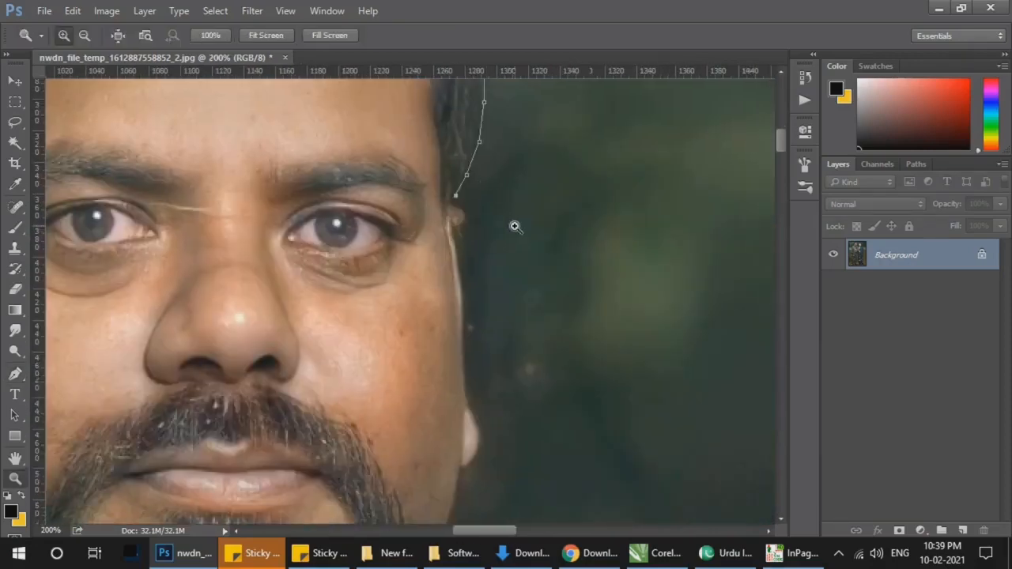
click(463, 246)
click(463, 265)
click(463, 282)
click(463, 300)
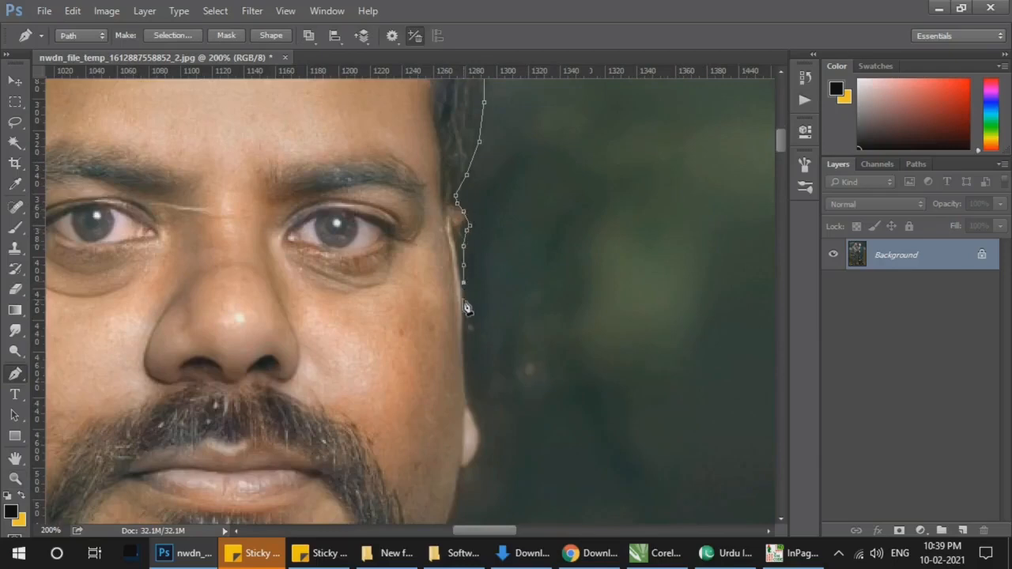
click(465, 336)
click(466, 366)
click(465, 390)
Step: Trace around the second earlobe and down the man's jawline toward his collar
click(471, 404)
click(479, 433)
click(479, 447)
click(467, 467)
scroll(458, 396, down, 3)
click(446, 330)
click(432, 368)
click(415, 398)
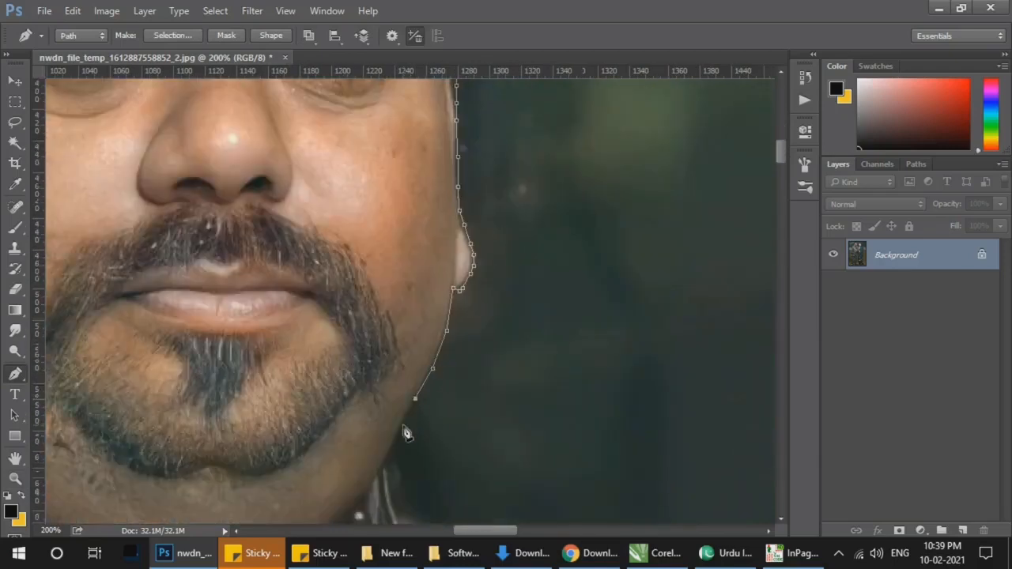
click(403, 425)
click(393, 447)
Step: Outline the collar edge beside the man's neck and start along his inner shoulder
drag(430, 430, 430, 291)
click(409, 265)
click(418, 296)
click(429, 316)
click(452, 334)
click(498, 352)
click(544, 380)
Step: Trace the man's inner shoulder slope down to where it meets the woman's hair
drag(643, 378, 454, 294)
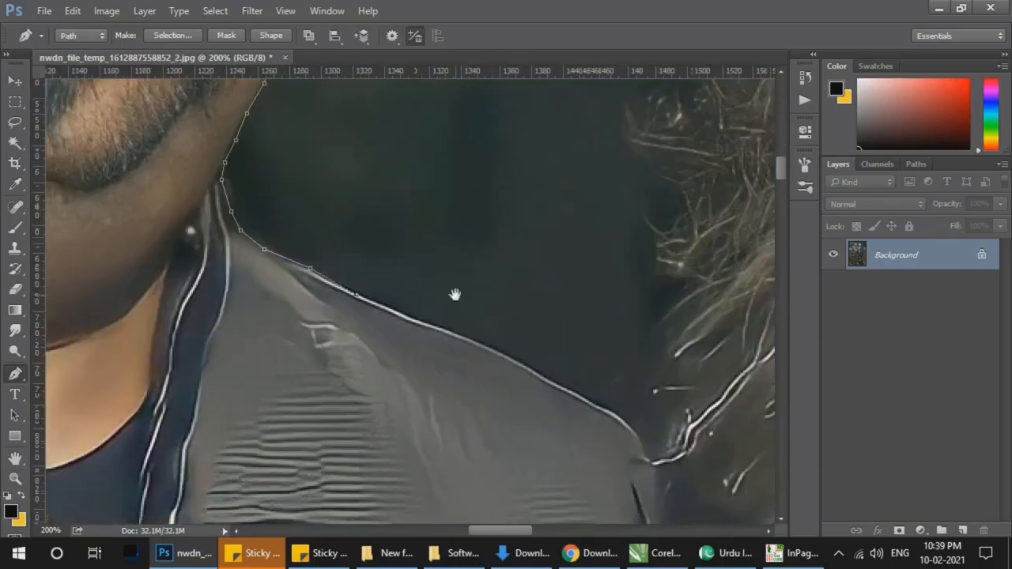
click(437, 326)
click(514, 360)
click(562, 388)
click(614, 419)
drag(648, 425, 554, 364)
Step: Carry the path from the man's shoulder up the near side of the woman's hair, cutting inside the loose strands
key(ctrl+minus)
key(ctrl+minus)
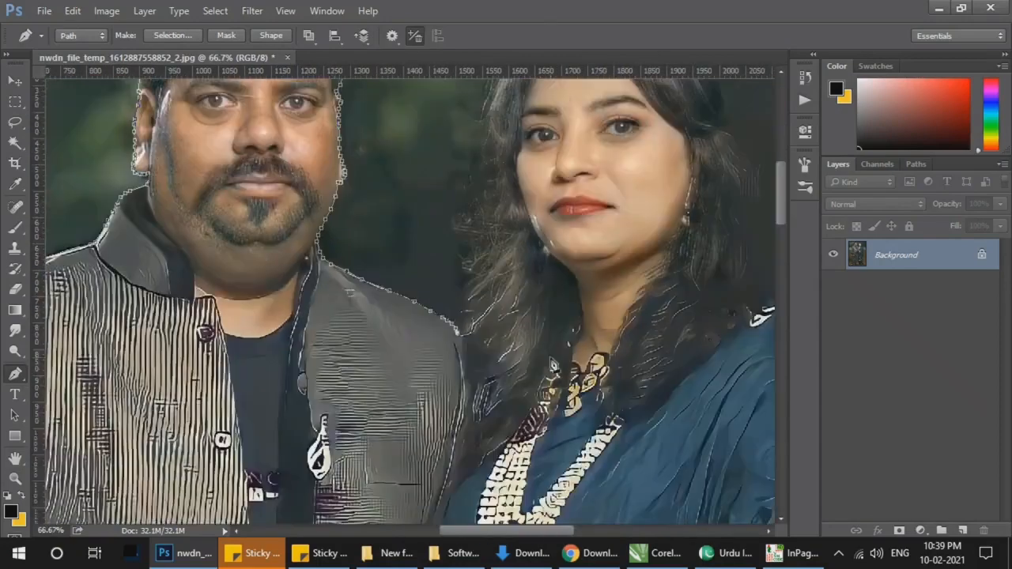
key(ctrl+plus)
drag(492, 264, 487, 336)
click(486, 406)
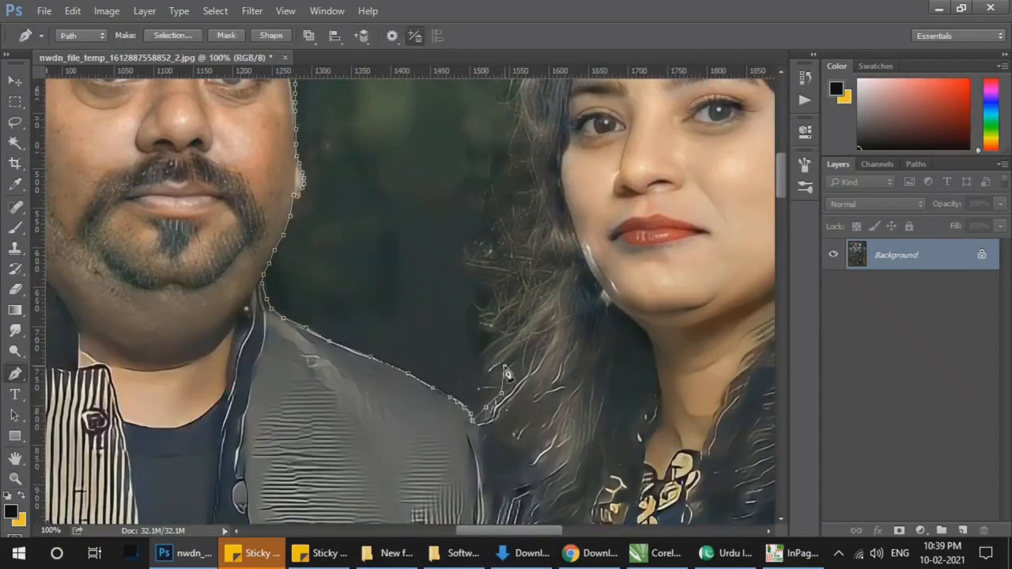
click(504, 329)
click(505, 300)
click(513, 259)
click(519, 233)
click(526, 198)
click(528, 160)
Step: Outline the woman's hair from beside her eyes up over the forehead to the top of her head
drag(610, 160, 563, 362)
click(481, 303)
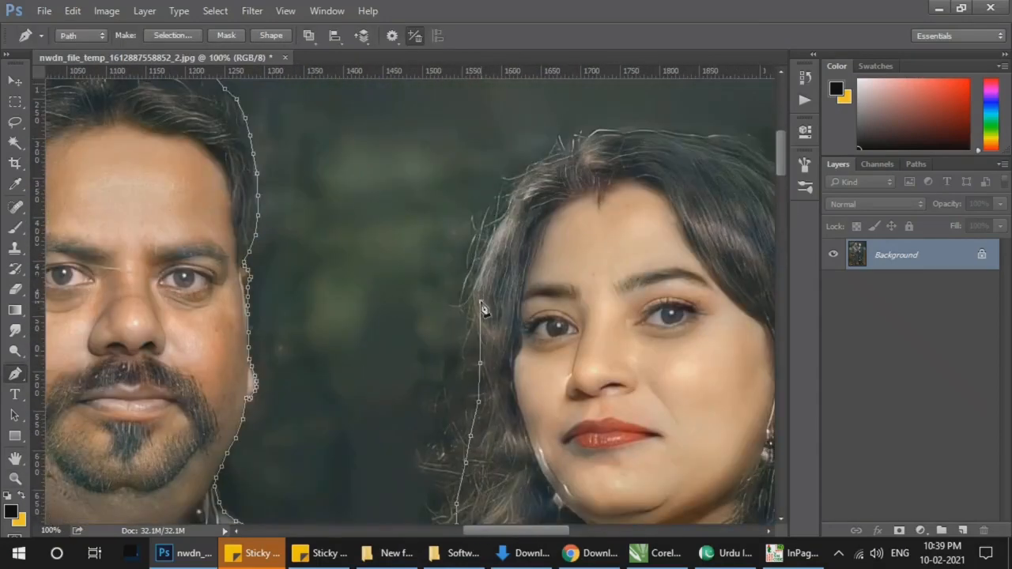
click(507, 209)
click(517, 191)
click(532, 171)
click(559, 153)
click(581, 136)
click(632, 131)
click(683, 129)
Step: Trace across the woman's crown and down the far side of her hair to about eye level
drag(729, 211, 492, 211)
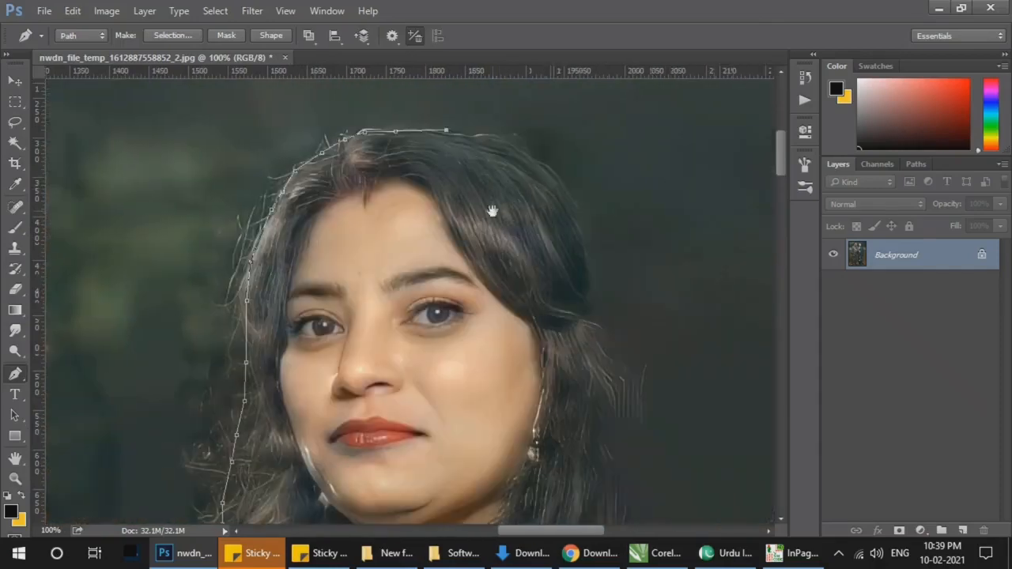
click(467, 134)
click(497, 140)
click(519, 147)
click(550, 171)
click(569, 198)
click(585, 249)
click(597, 279)
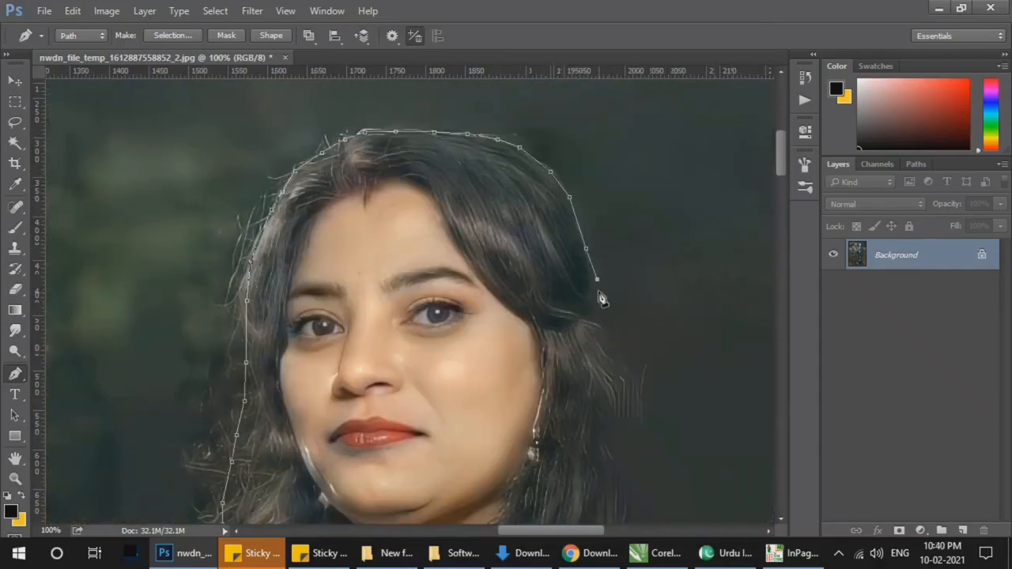
click(602, 313)
Step: Continue the path down the far side of the woman's long hair and onto the embroidered shoulder of her blue dress
drag(608, 357, 532, 211)
click(539, 236)
click(549, 271)
click(560, 318)
click(563, 348)
click(565, 366)
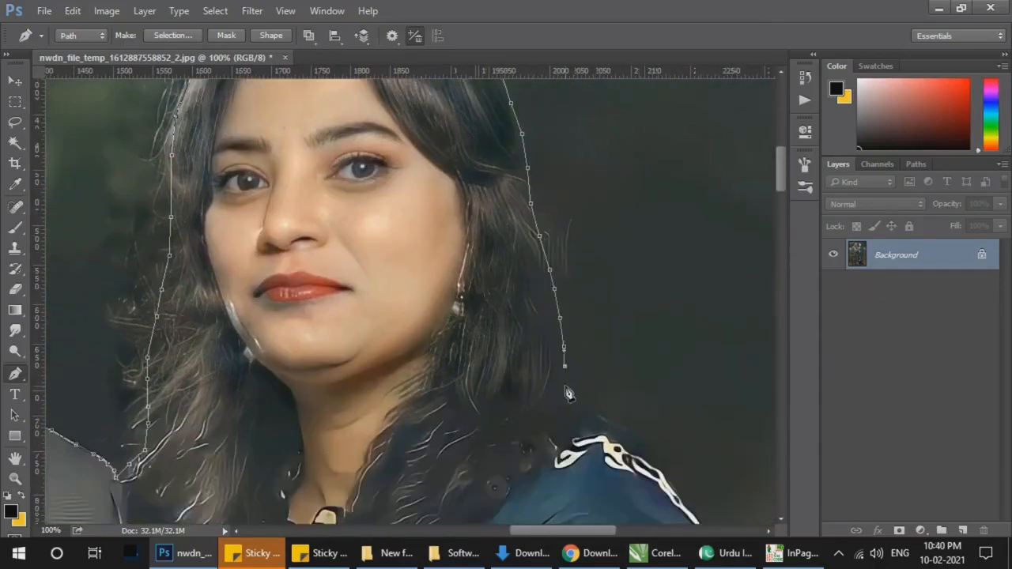
click(640, 464)
Step: Trace the rounded shoulder and upper sleeve edge of the woman's blue dress
drag(703, 466, 510, 241)
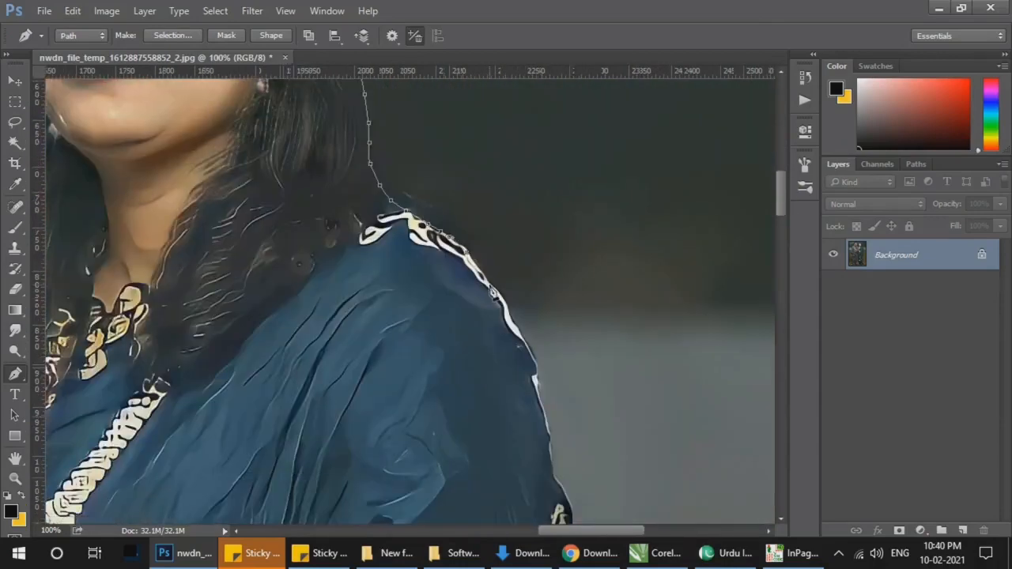
click(510, 312)
click(528, 350)
click(549, 414)
click(557, 452)
Step: Continue the path down the woman's sleeve and along the scalloped embroidered edge of her blue dress
drag(548, 450, 520, 238)
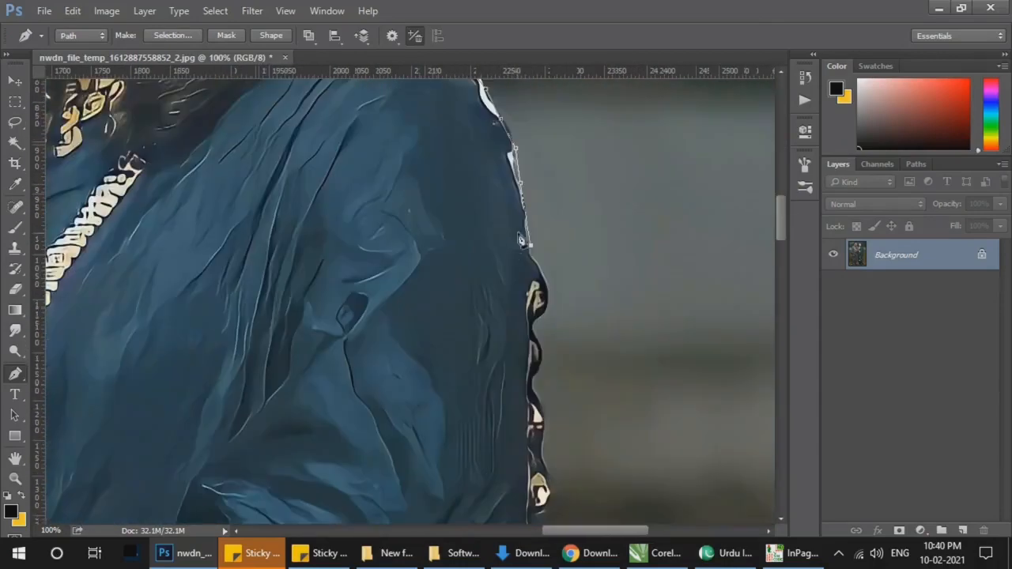
click(549, 281)
click(550, 301)
drag(545, 451, 467, 240)
click(469, 254)
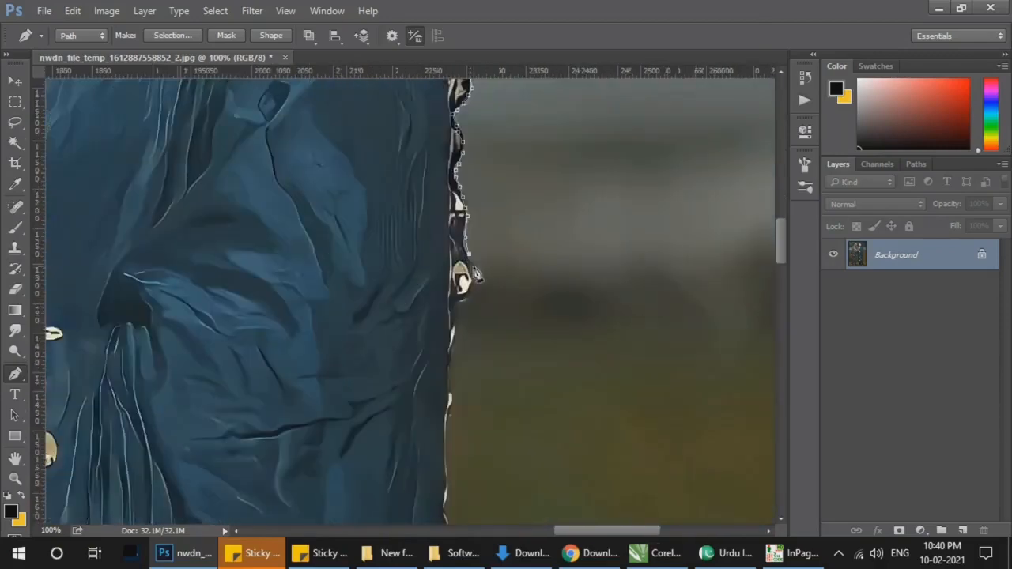
Step: Trace around the lowest bead of the sleeve embroidery and down the plain, straight edge of the dress below it
click(473, 268)
click(473, 280)
click(472, 296)
click(464, 303)
click(455, 310)
click(455, 328)
click(451, 375)
click(451, 405)
click(450, 438)
click(445, 472)
drag(469, 451, 468, 235)
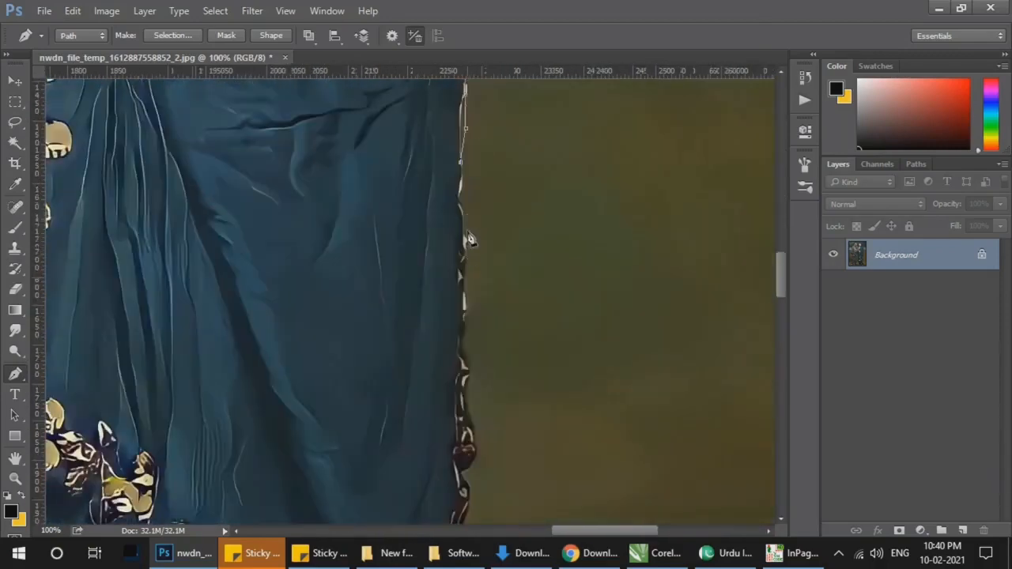
Step: Follow the outer edge of the blue dress down to the start of the dark embroidered trim
click(462, 190)
click(465, 259)
click(464, 275)
click(469, 297)
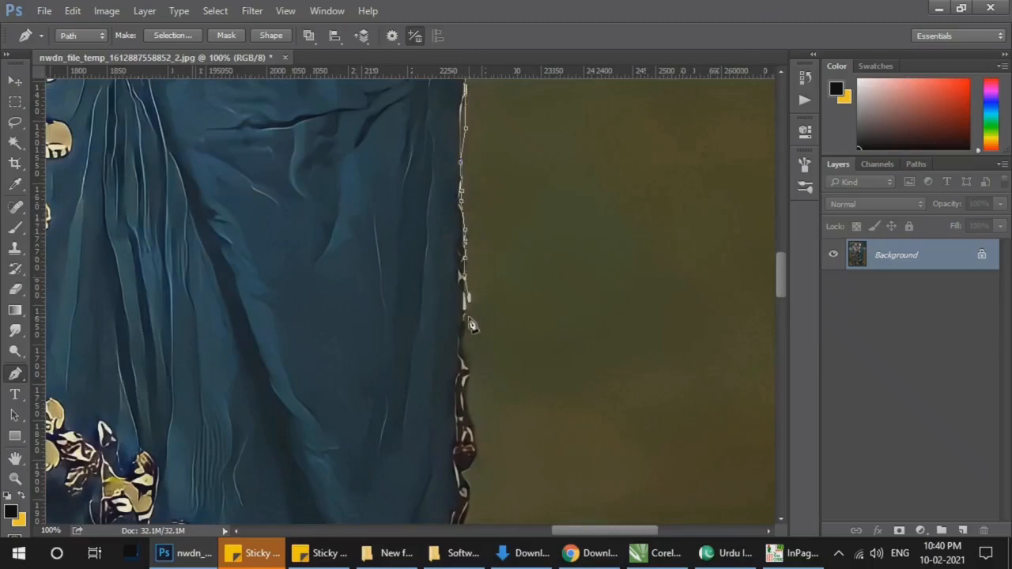
click(469, 317)
click(462, 332)
click(463, 346)
click(467, 357)
Step: Outline the dark embroidered trim and its round bead on the outer edge of the dress
drag(478, 292, 452, 204)
click(445, 294)
click(448, 315)
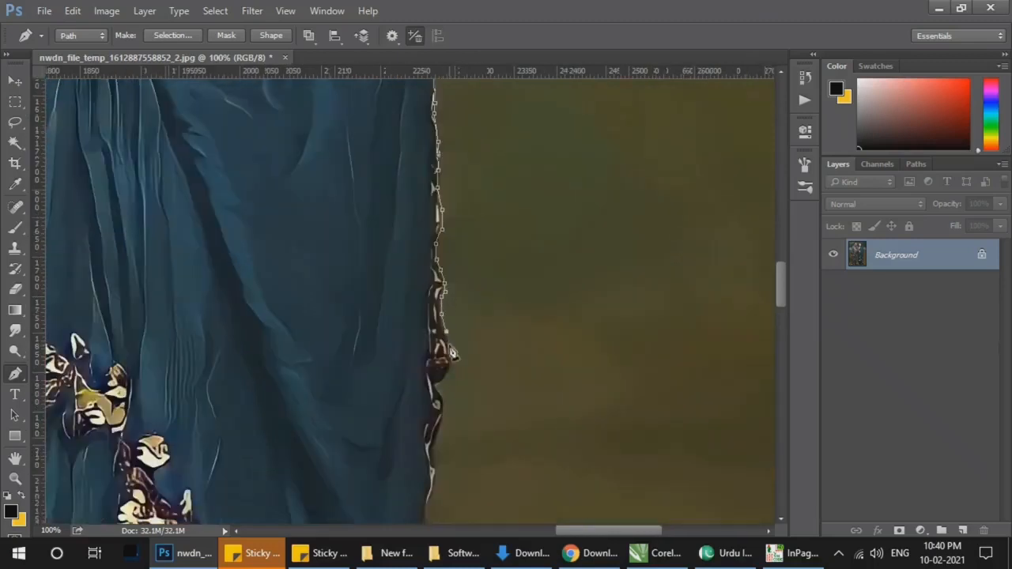
click(450, 344)
click(451, 363)
click(449, 378)
click(443, 407)
drag(456, 448, 450, 359)
click(435, 336)
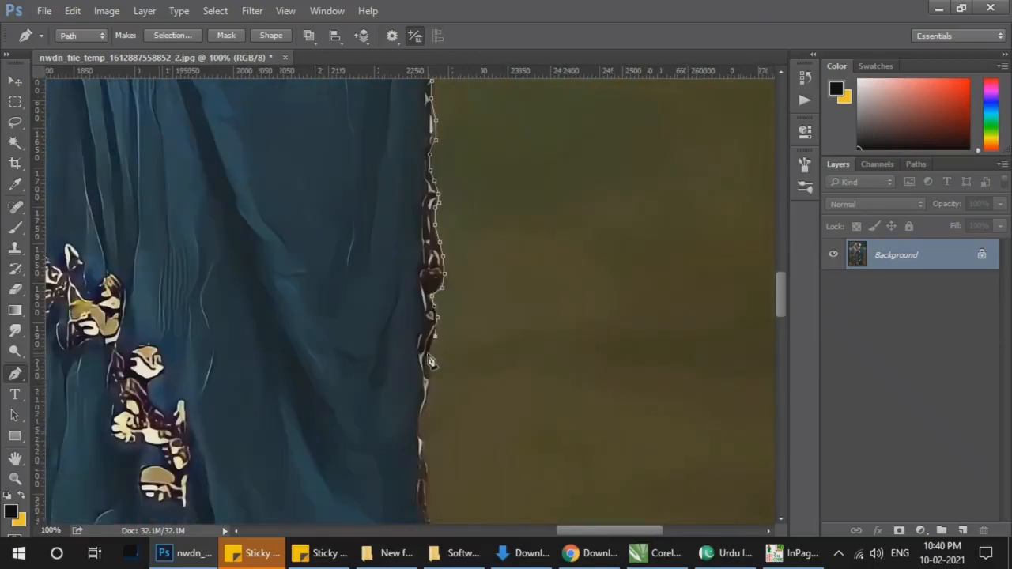
Step: Carry the path down the thin trim below the round bead to just above the next protruding bead
click(426, 354)
click(428, 383)
click(428, 401)
click(422, 427)
click(427, 448)
drag(432, 506, 372, 222)
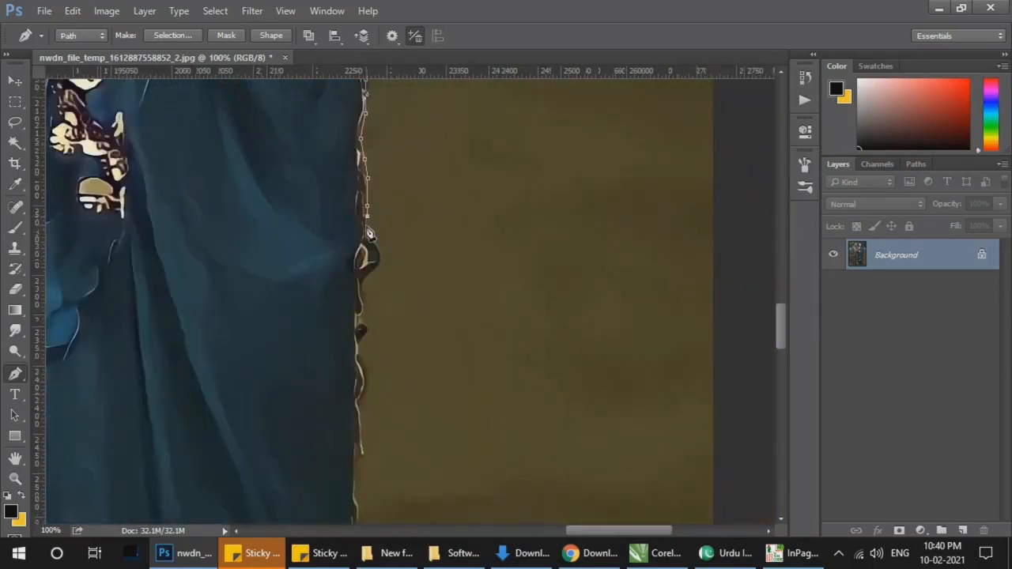
Step: Trace around the protruding dark bead and the small trim bumps beneath it on the dress's outer edge
click(381, 253)
click(385, 265)
click(374, 271)
click(363, 294)
click(361, 318)
click(361, 348)
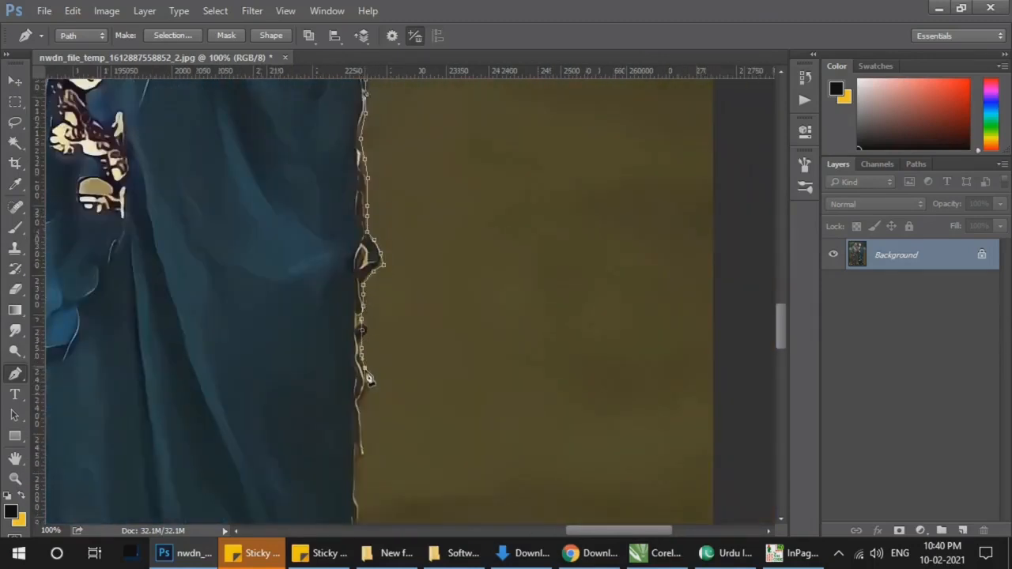
click(366, 382)
Step: Extend the path down the plain outer edge of the woman's skirt below the trim
drag(376, 379, 355, 211)
click(340, 269)
click(336, 286)
click(335, 298)
click(336, 338)
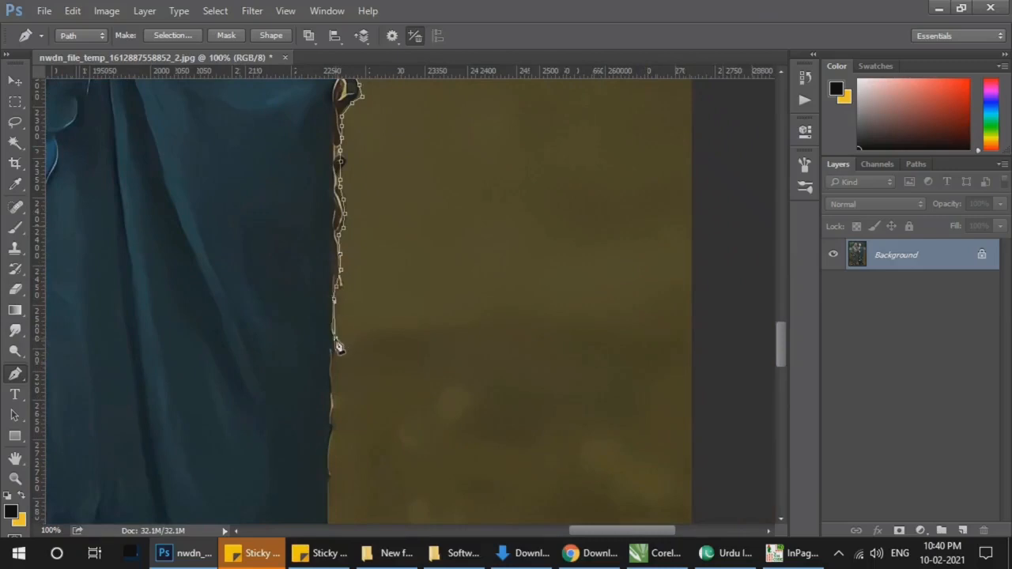
click(336, 365)
click(333, 401)
click(332, 432)
drag(387, 398, 348, 213)
click(292, 264)
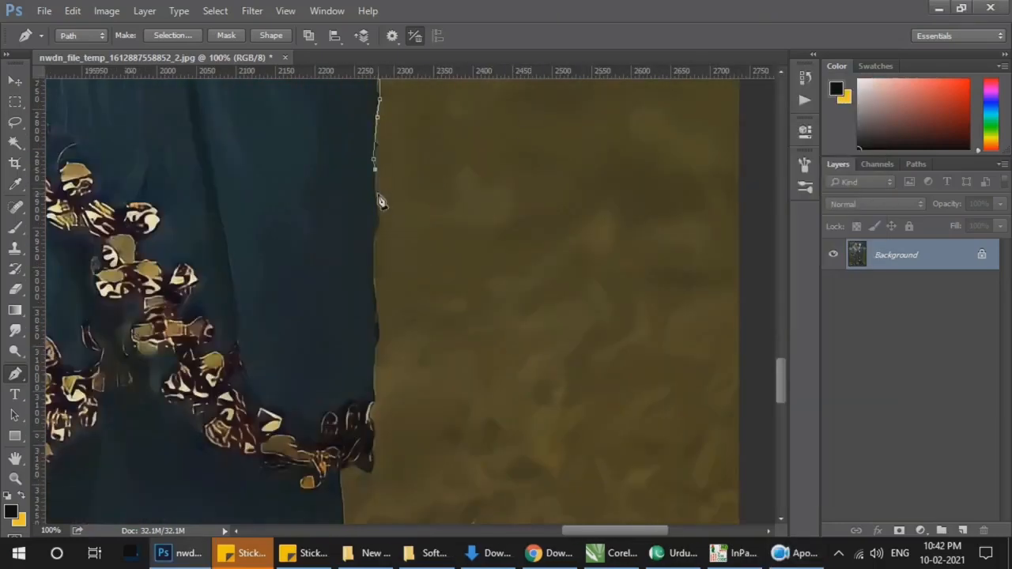
Step: Trace the skirt's outer edge down to the lower corner of the gold floral border
click(374, 238)
click(376, 280)
click(376, 312)
click(378, 334)
click(375, 350)
click(376, 366)
click(375, 380)
click(375, 398)
click(376, 469)
drag(377, 469, 429, 168)
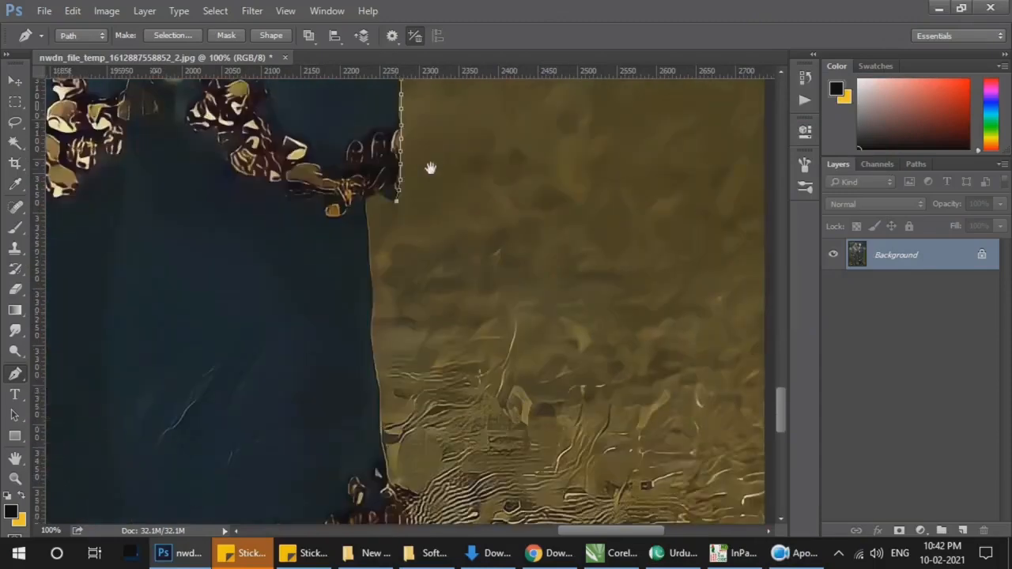
Step: Step the path inward beneath the floral border and follow the dark underskirt's outer edge downward
click(393, 199)
click(367, 198)
click(369, 246)
click(372, 313)
click(370, 336)
click(373, 361)
drag(405, 343, 408, 189)
click(382, 232)
click(384, 259)
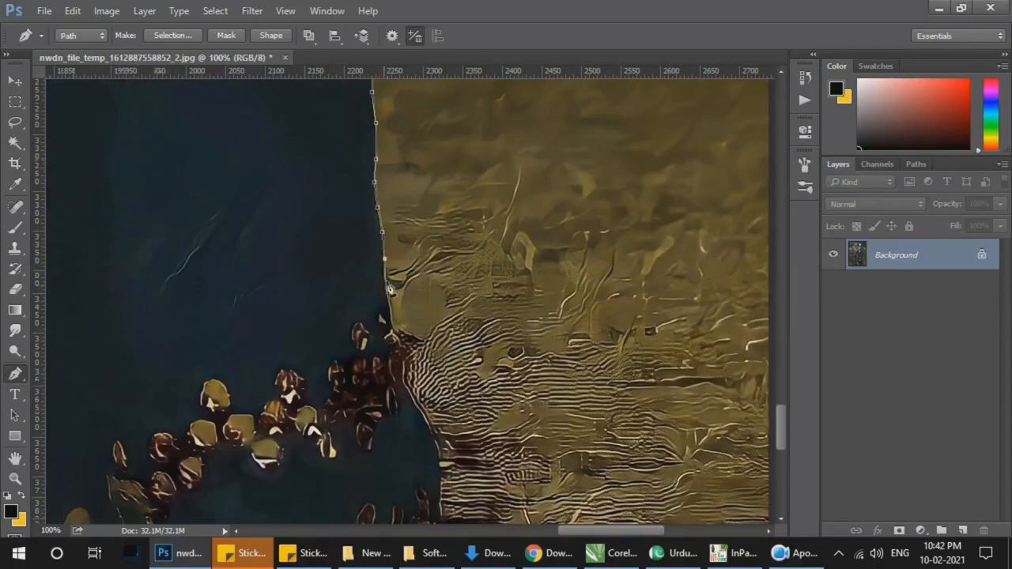
Step: Outline the flared lower end of the underskirt past its embroidery to the outer hem corner on the ground
drag(428, 353, 408, 239)
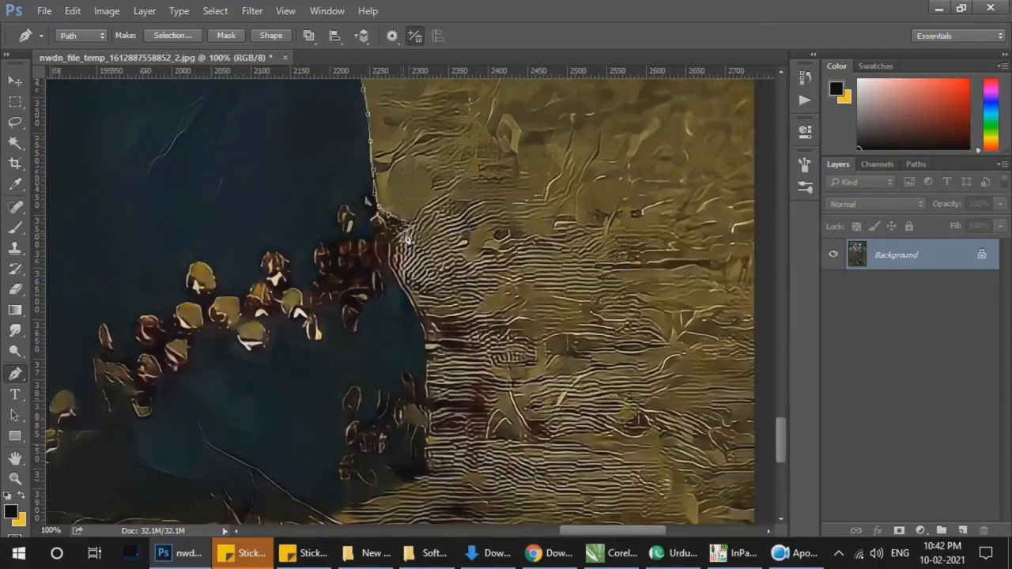
click(429, 412)
click(428, 439)
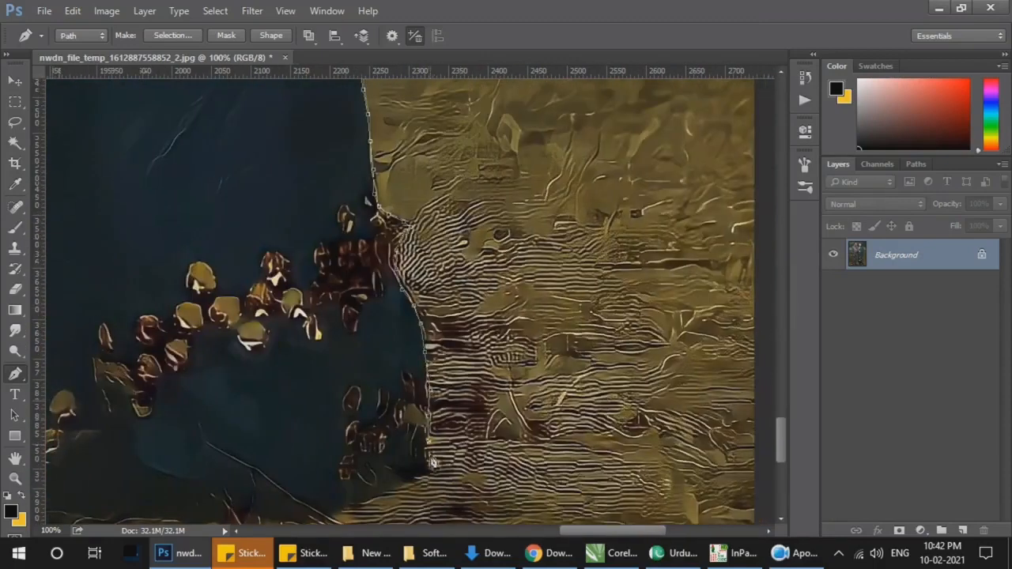
click(429, 458)
click(426, 477)
drag(440, 434, 510, 170)
Step: Trace the bottom hem of the woman's dress along the ground from the outer corner toward the man
click(477, 219)
click(431, 237)
click(412, 245)
click(362, 259)
click(336, 258)
click(310, 259)
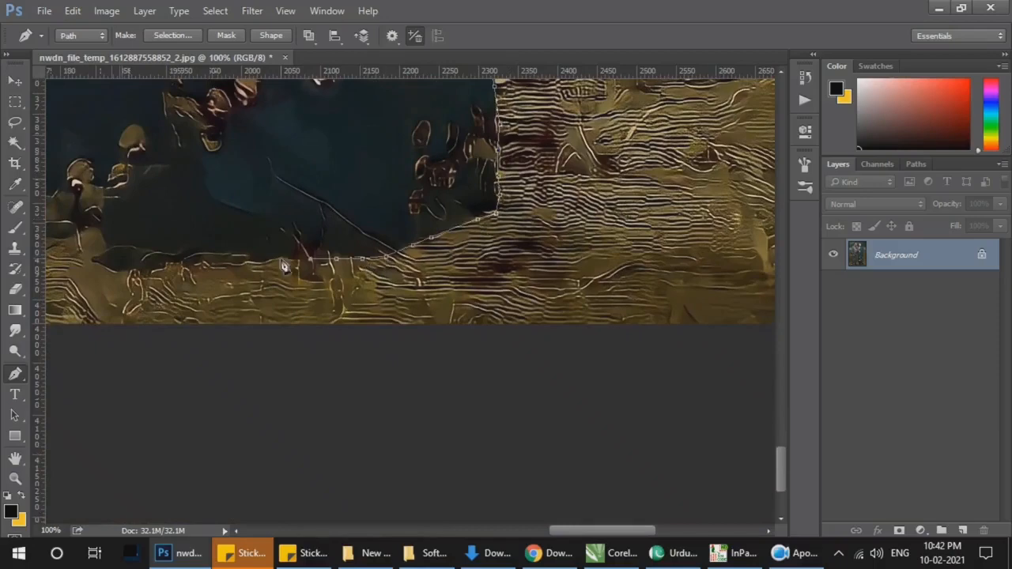
click(269, 258)
click(223, 261)
click(174, 259)
click(140, 259)
drag(166, 225, 535, 230)
Step: Finish the bottom hem beneath the gold flowers up to the dress's inner corner, nearest the man's shoe
key(ctrl+minus)
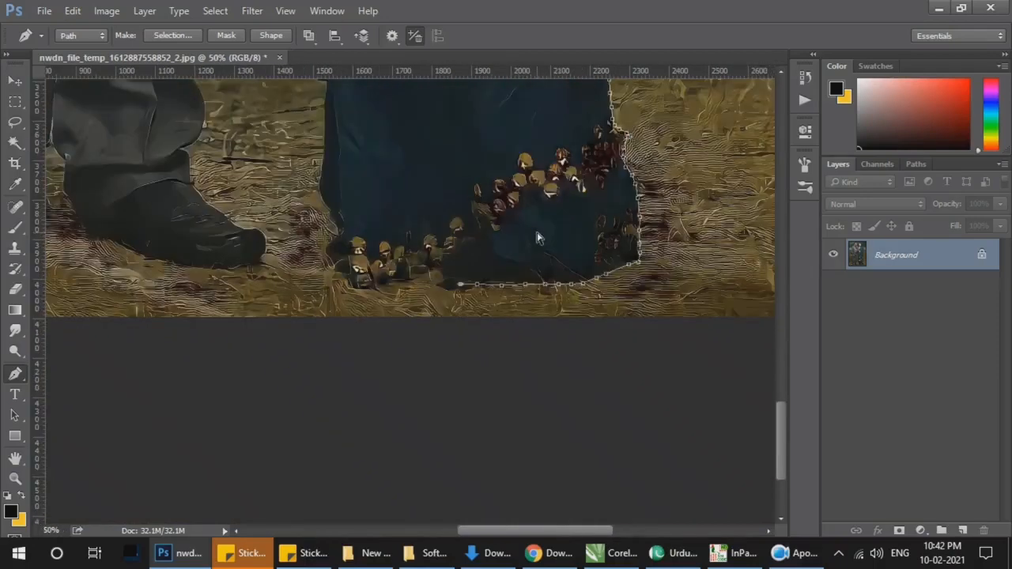
click(429, 278)
click(415, 282)
click(404, 281)
click(392, 284)
click(378, 288)
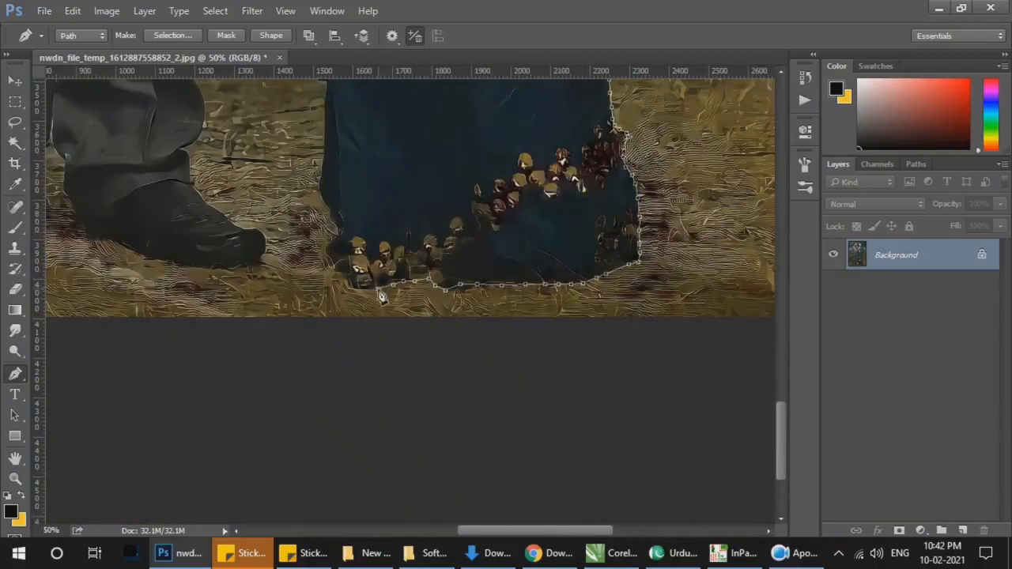
click(368, 289)
click(355, 290)
click(344, 287)
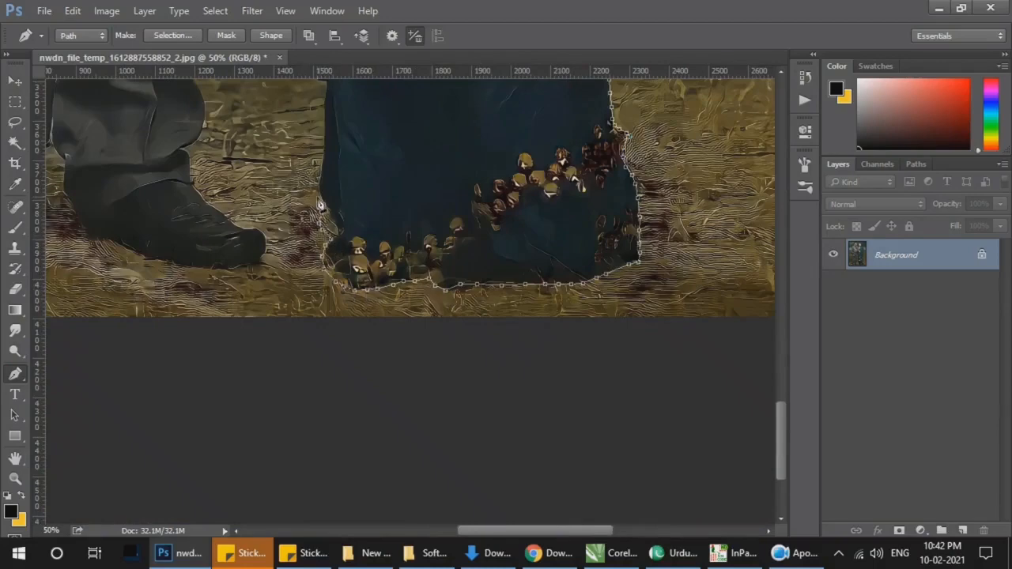
Step: Trace the inner edge of the dress upward from the hem past the end of the gold floral border
click(319, 173)
click(324, 148)
click(324, 126)
drag(350, 151, 417, 347)
key(ctrl+plus)
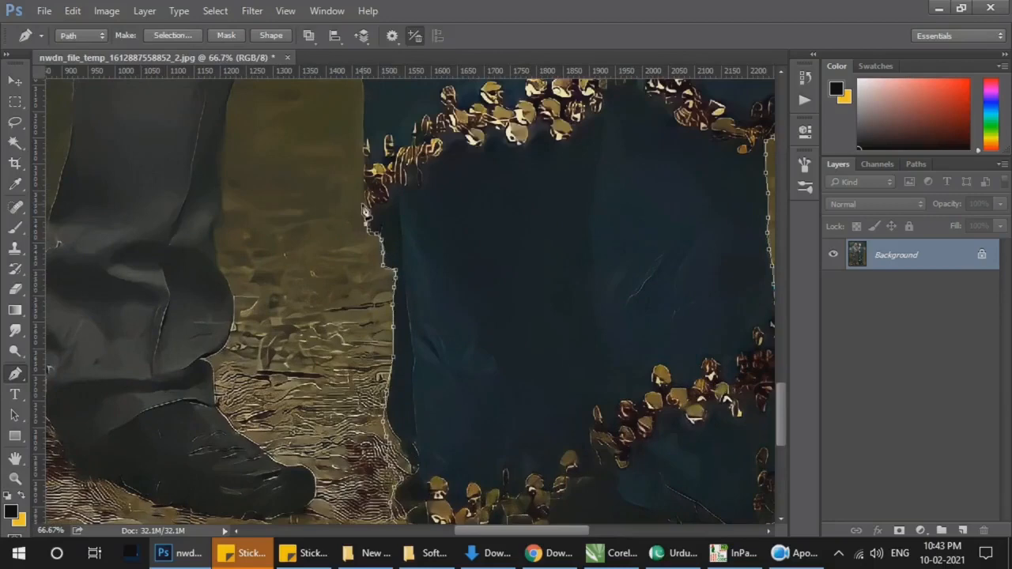
click(364, 175)
click(363, 138)
click(363, 102)
Step: Continue the path up the plain inner edge of the dress to just below the man's hand
drag(376, 108, 404, 345)
click(389, 292)
click(387, 252)
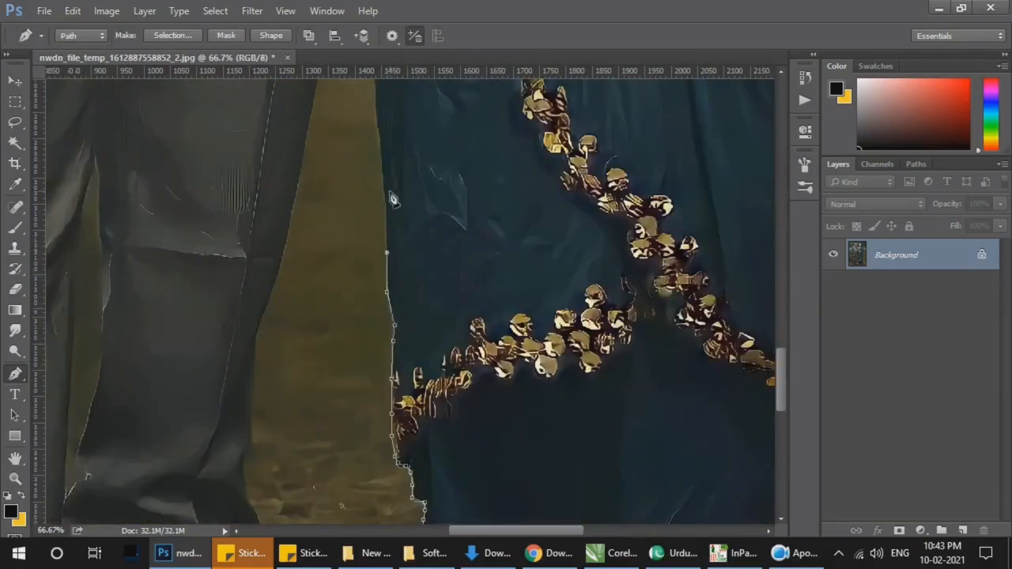
click(383, 189)
click(380, 137)
drag(386, 142, 409, 292)
click(400, 248)
click(398, 181)
click(396, 103)
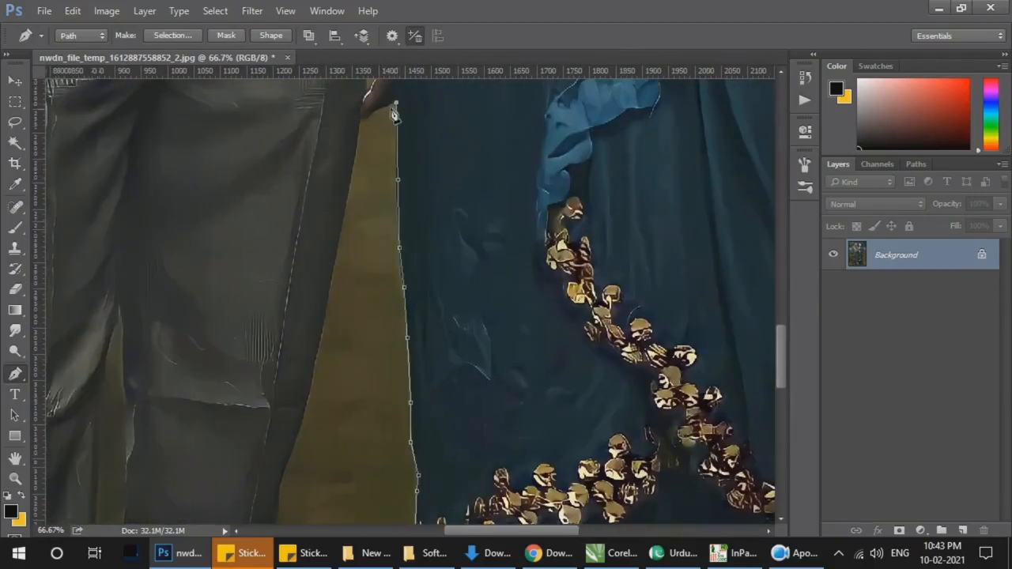
Step: Complete the dress's inner edge up to the hand and follow the hand's underside across to the man's trousers
scroll(387, 116, up, 1)
drag(406, 124, 420, 256)
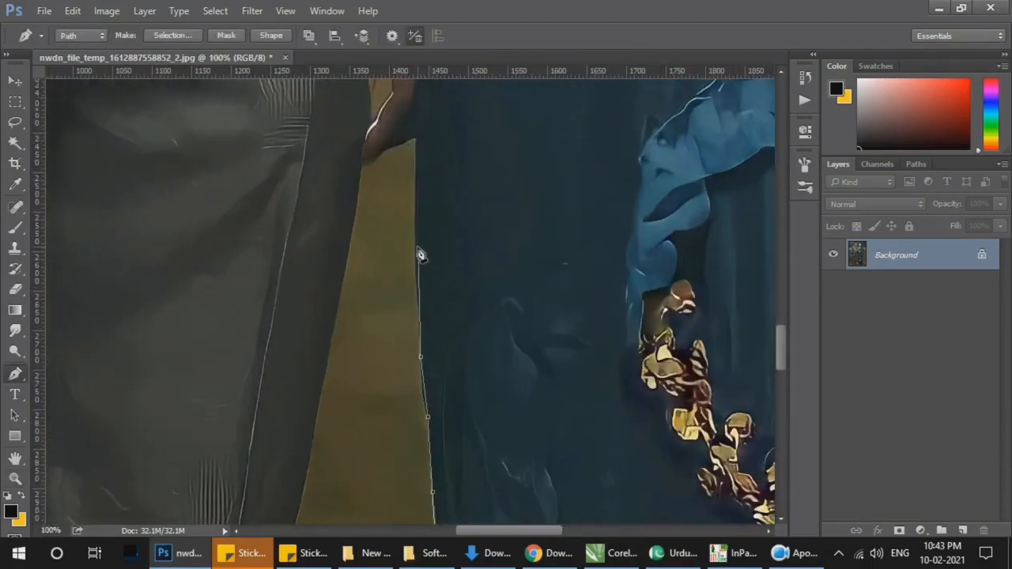
click(416, 249)
click(416, 204)
click(416, 167)
click(416, 137)
click(405, 140)
click(395, 146)
click(371, 154)
Step: Trace the man's inner trouser edge downward from his hand along the gap between the couple
click(354, 199)
click(336, 320)
drag(336, 321, 384, 124)
click(361, 245)
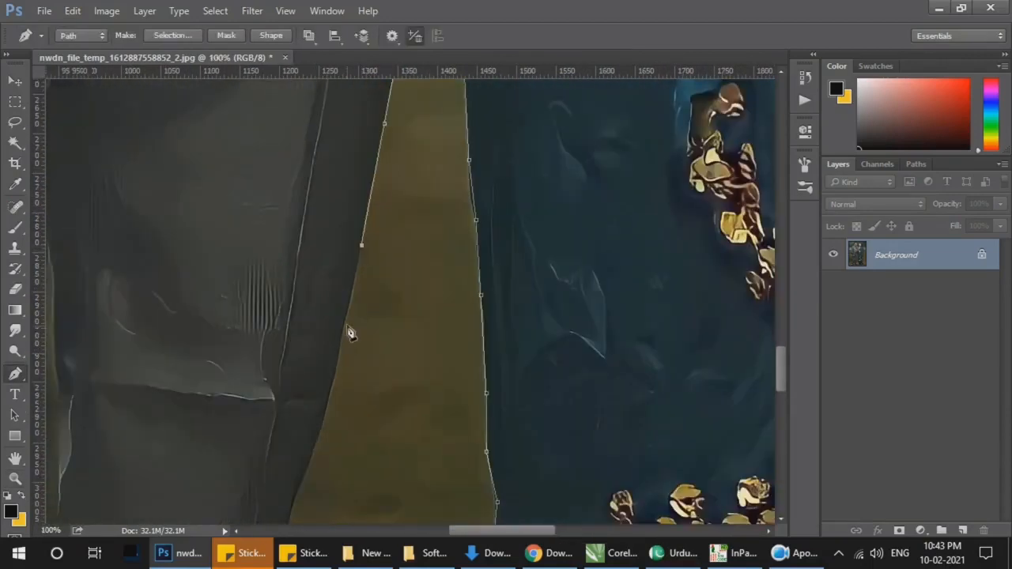
click(345, 327)
click(342, 347)
click(337, 373)
click(331, 403)
click(306, 469)
key(ctrl+alt+z)
key(ctrl+alt+z)
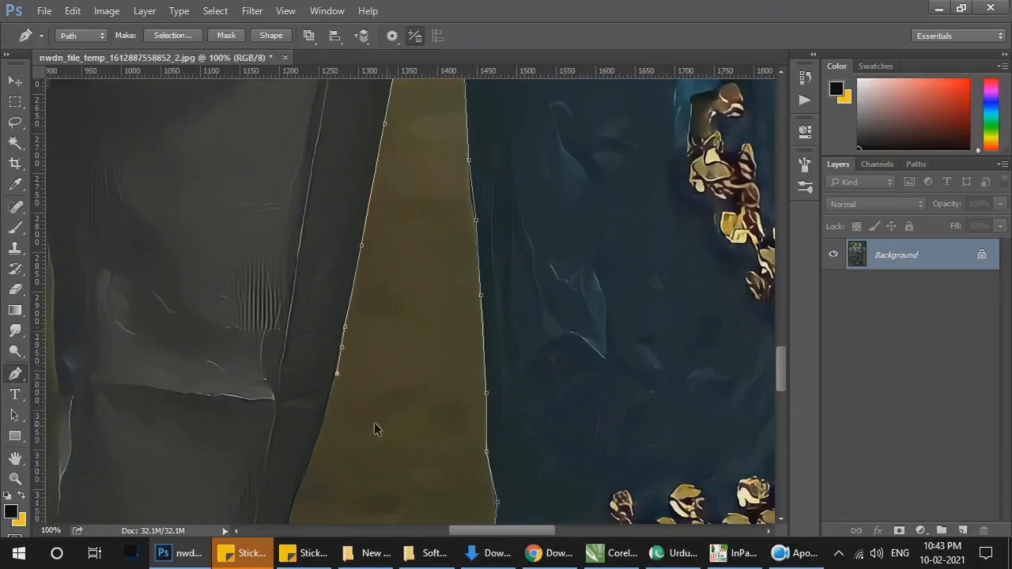
Step: Continue the path down the man's trouser leg to the narrow point above the bunched fabric
drag(361, 482, 364, 332)
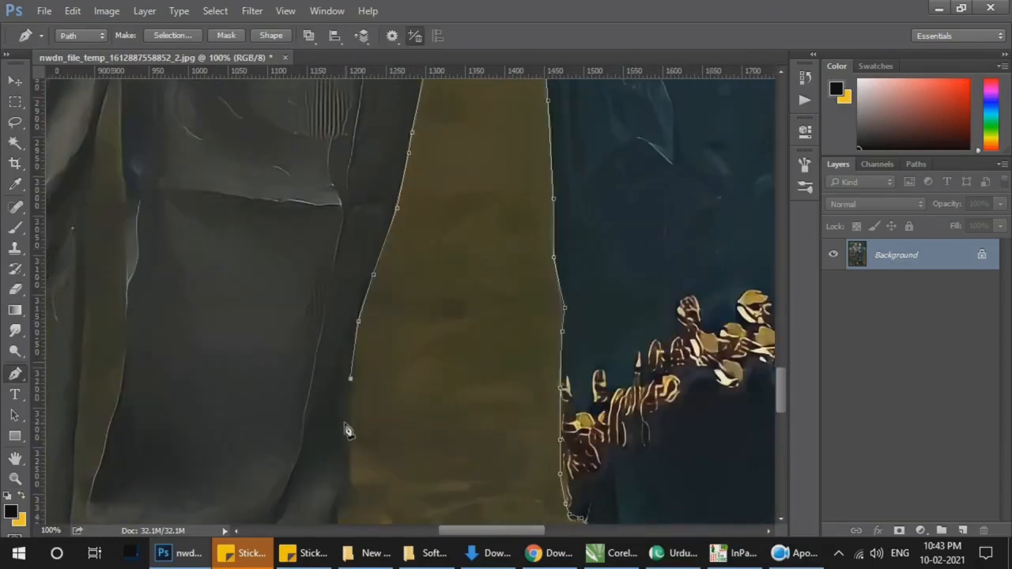
drag(346, 429, 417, 301)
click(413, 261)
click(402, 303)
click(402, 331)
Step: Outline the bulging fold of the man's lower trouser leg down to the crease above his shoe
click(419, 366)
click(430, 394)
click(430, 428)
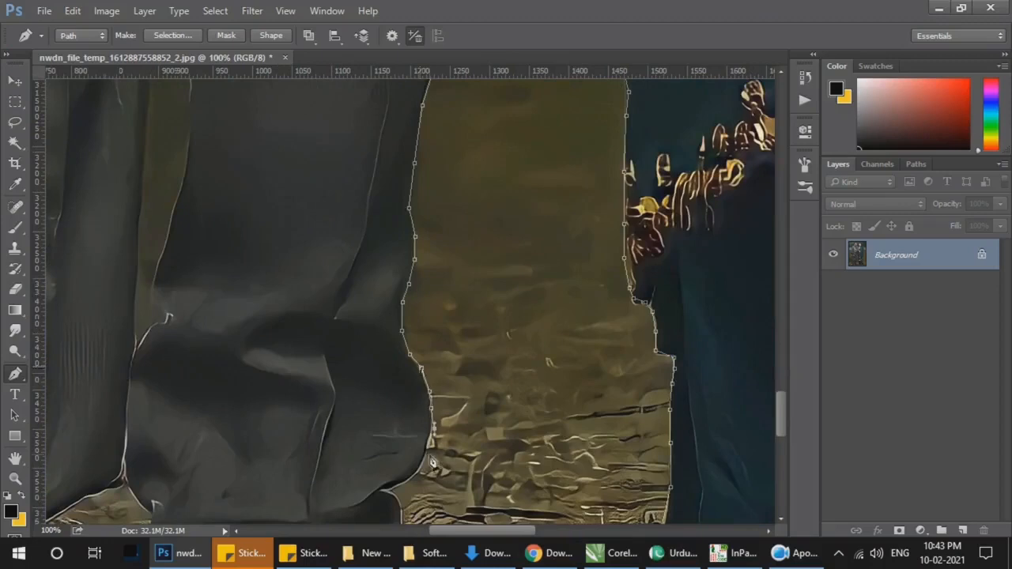
click(428, 449)
click(431, 425)
click(420, 472)
click(410, 478)
click(395, 485)
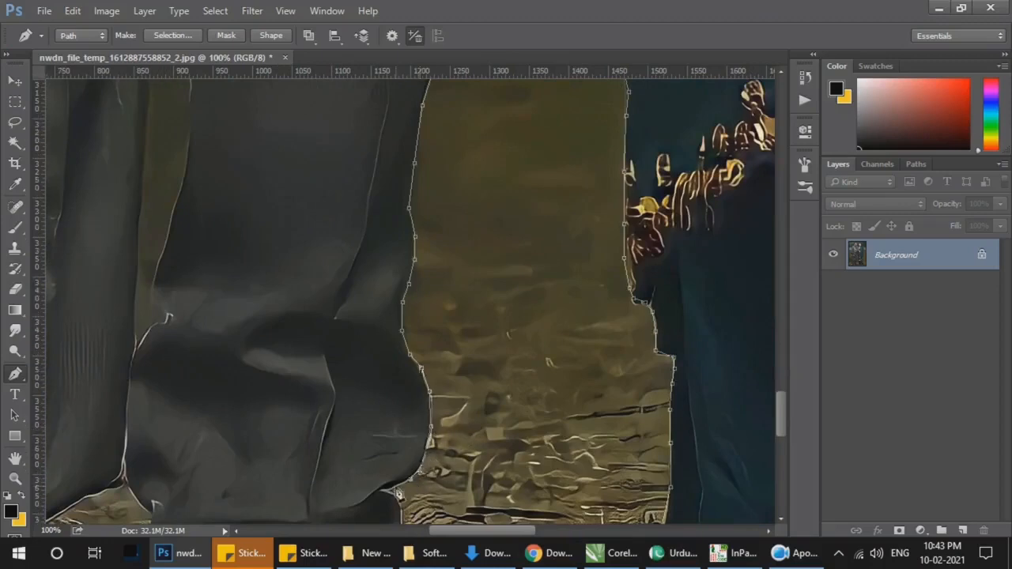
Step: Continue the path around the crease above the man's shoe and down the trouser hem to the shoe's instep
click(383, 489)
drag(447, 514, 428, 283)
click(399, 259)
click(400, 279)
click(406, 314)
click(415, 333)
click(431, 353)
Step: Trace the upper edge of the man's shoe from the instep to the toe
click(462, 379)
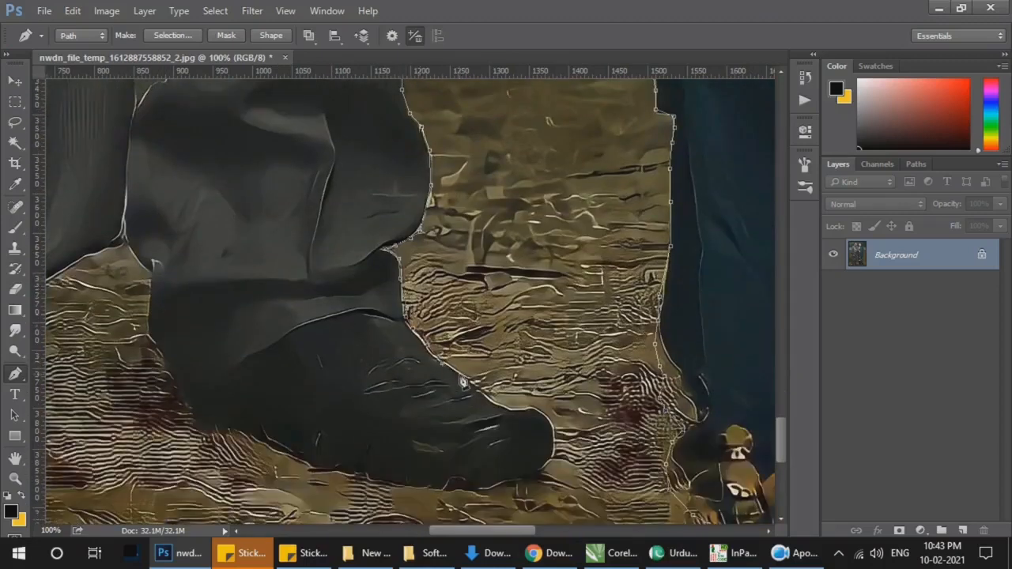
click(481, 389)
click(498, 403)
click(518, 413)
click(530, 417)
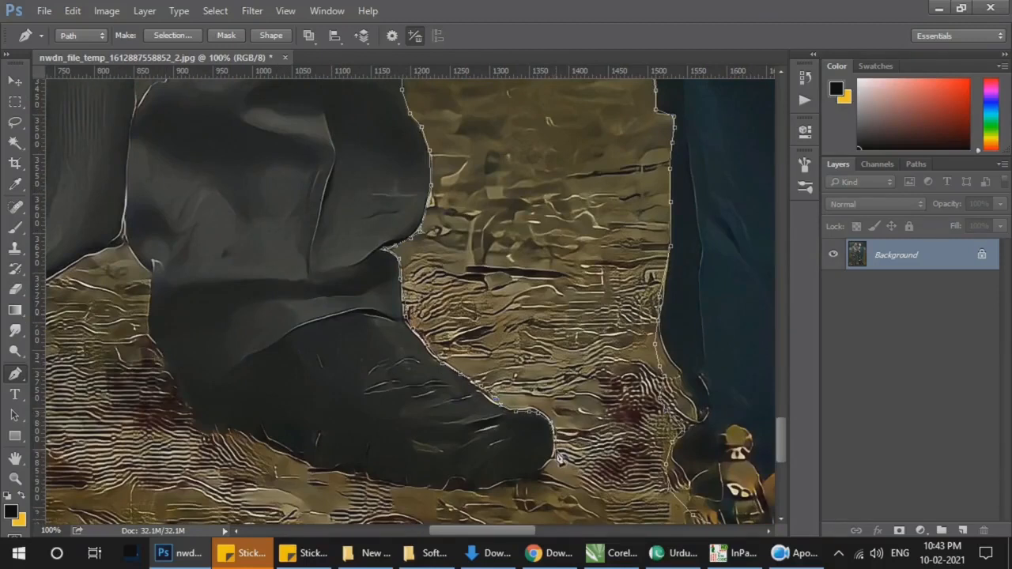
Step: Round the shoe's toe and trace the sole back toward the middle of the shoe
click(522, 480)
click(488, 487)
click(459, 490)
click(422, 487)
click(378, 480)
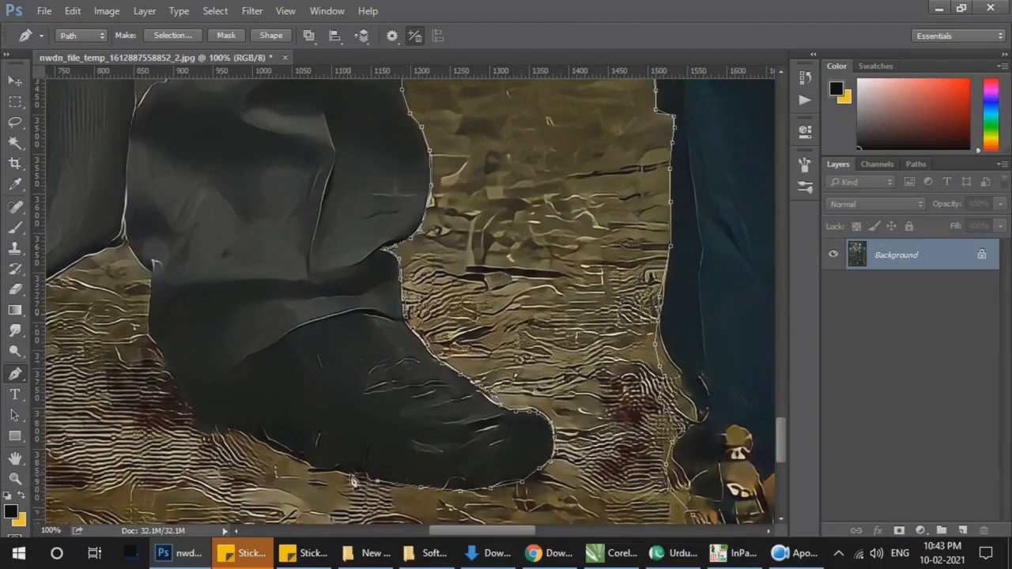
click(346, 474)
Step: Complete the sole edge back to the heel and start up the back of the shoe
click(313, 461)
click(269, 445)
click(228, 432)
click(205, 430)
click(195, 422)
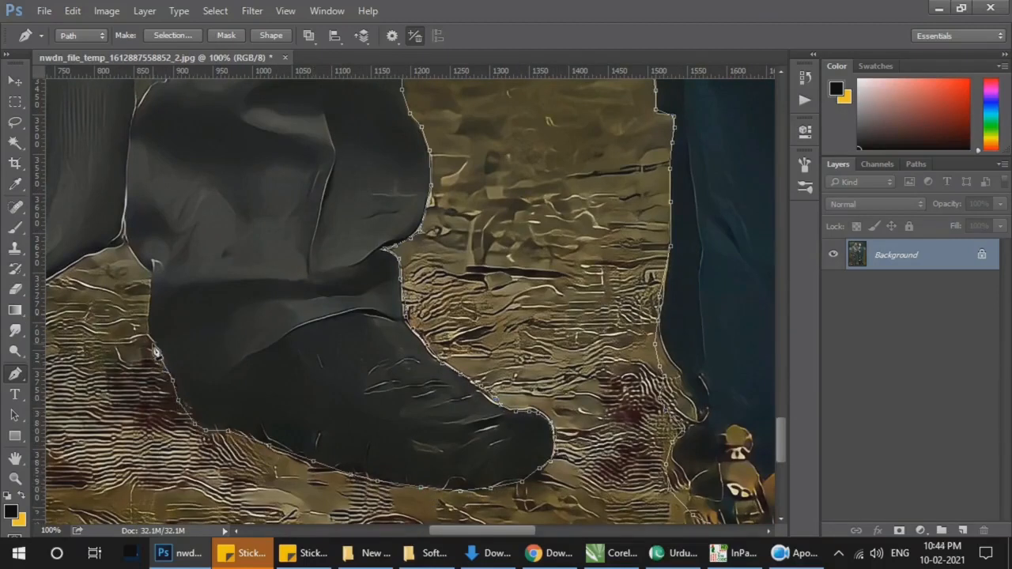
Step: Trace the path over the arch where the trouser legs meet and down the inner edge of the other leg
drag(155, 271, 630, 357)
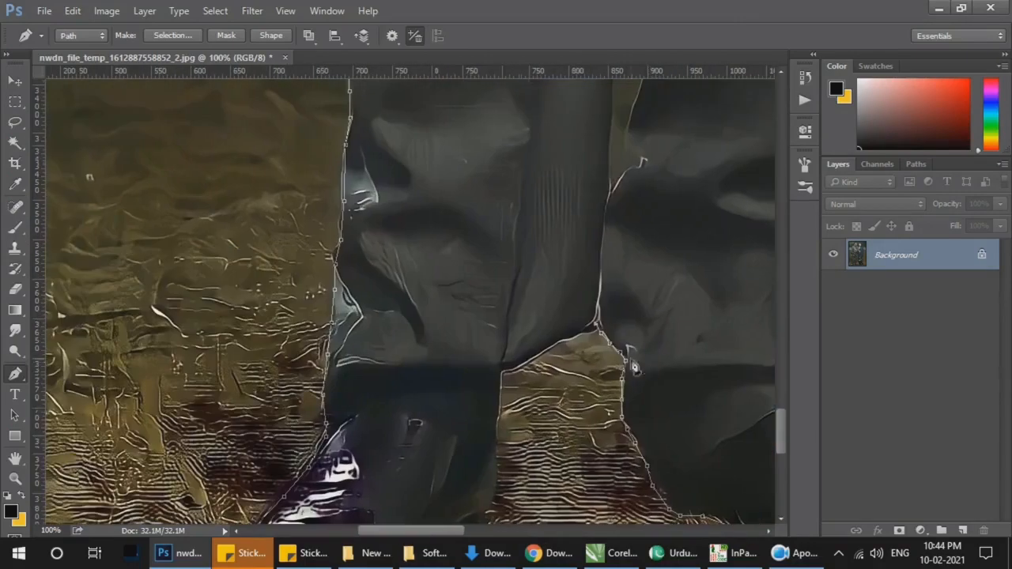
click(592, 330)
click(577, 337)
click(562, 342)
click(538, 353)
drag(498, 475, 522, 261)
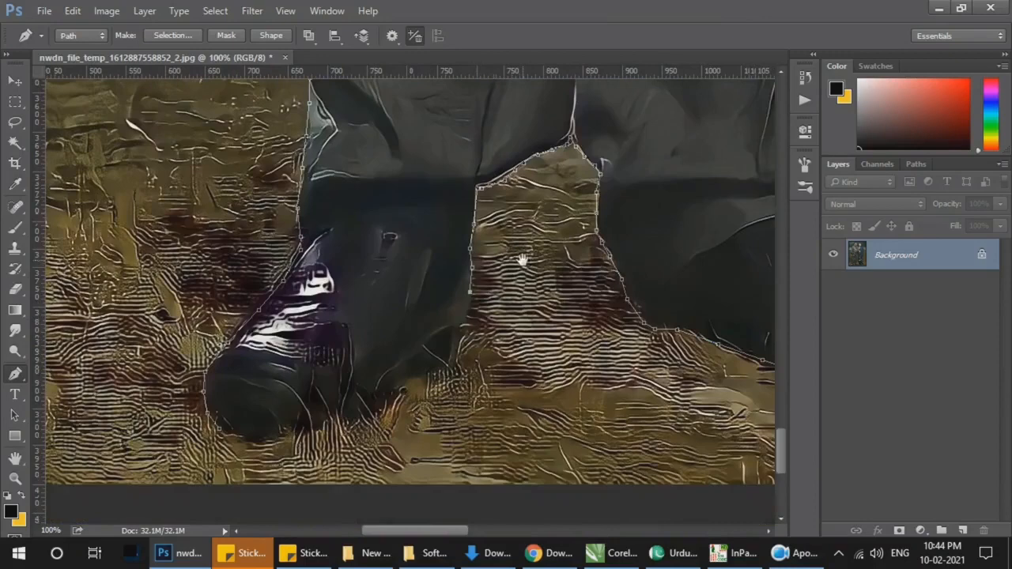
Step: Trace the heel and underside of the man's other shoe and close the outline path around the couple
click(465, 327)
click(453, 360)
click(420, 382)
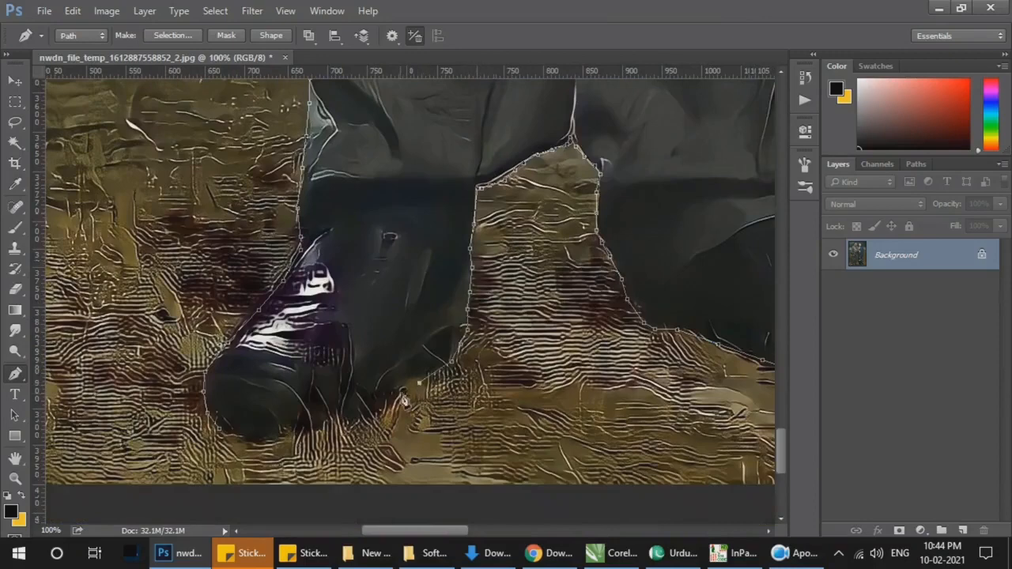
click(334, 427)
click(309, 431)
click(277, 436)
click(251, 440)
click(234, 436)
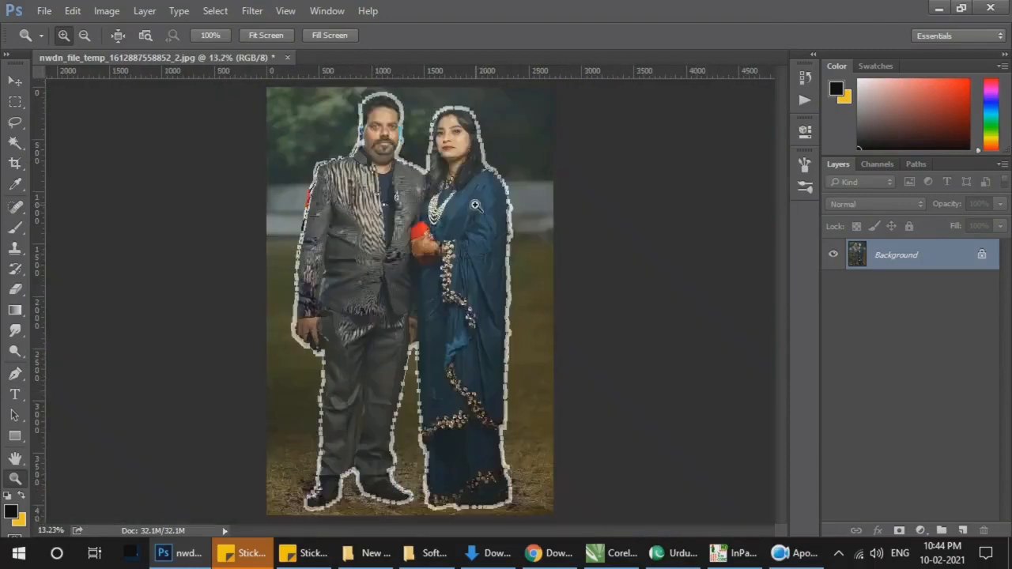
Step: Convert the locked Background into a regular editable layer
click(403, 112)
click(403, 113)
click(403, 113)
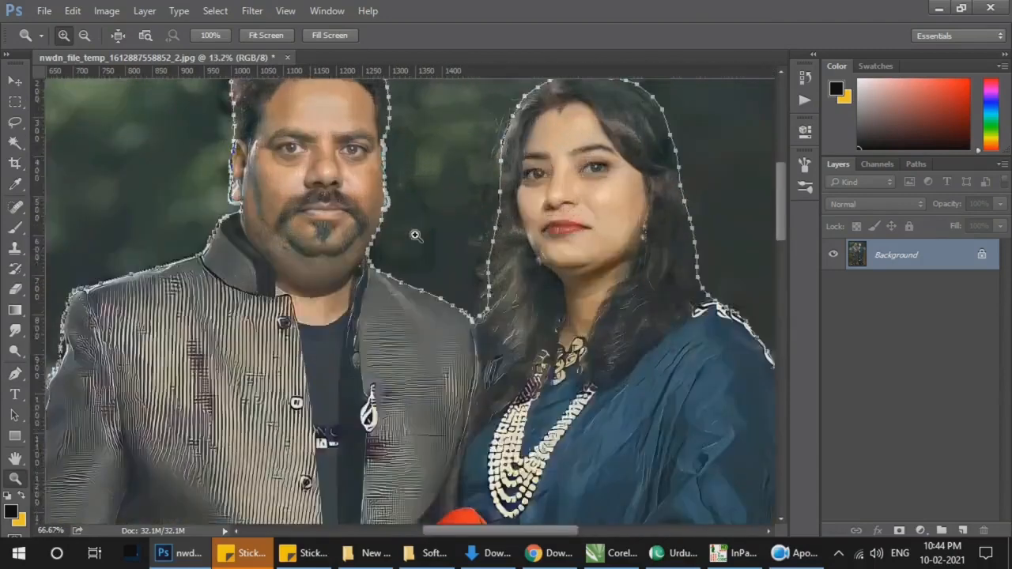
click(415, 235)
key(e)
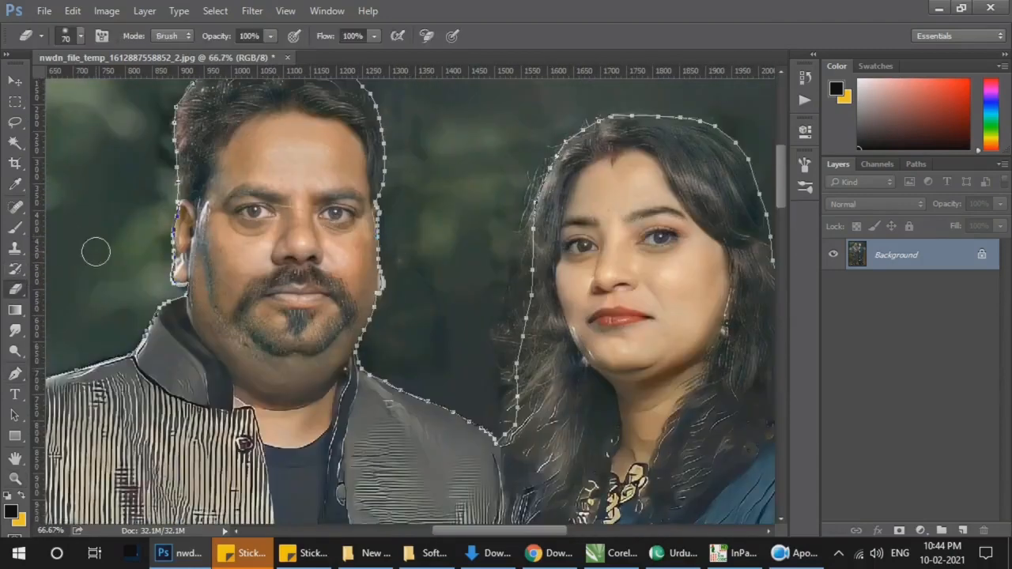
click(15, 101)
double_click(895, 254)
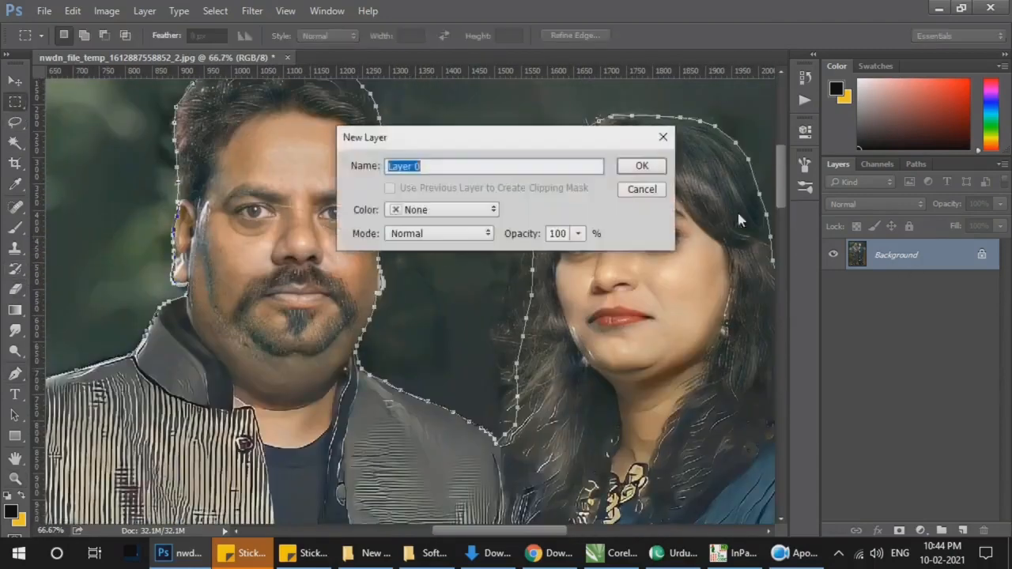
key(Return)
click(19, 84)
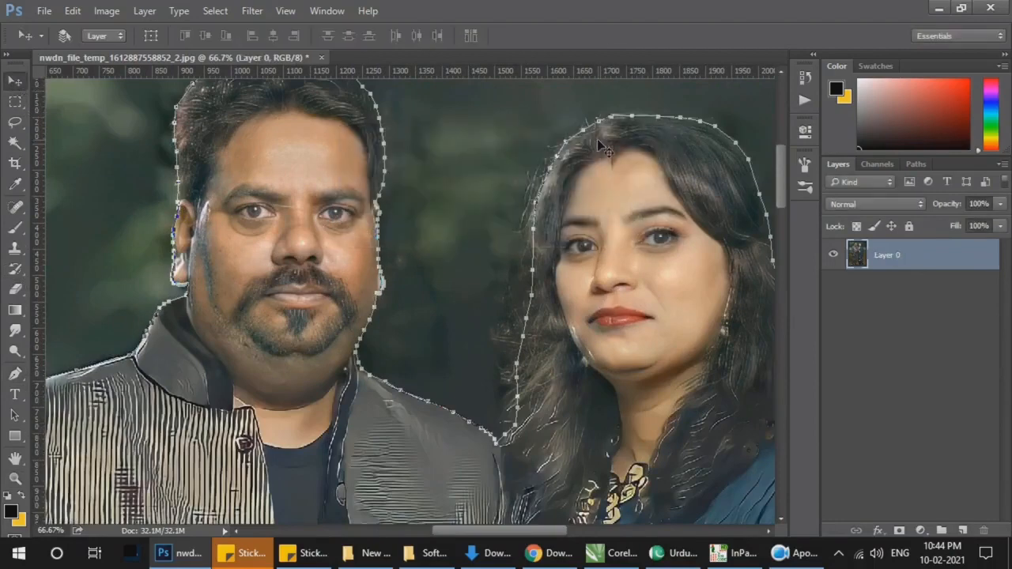
Step: Load the couple's outline path as a selection and open Refine Edge for it
key(m)
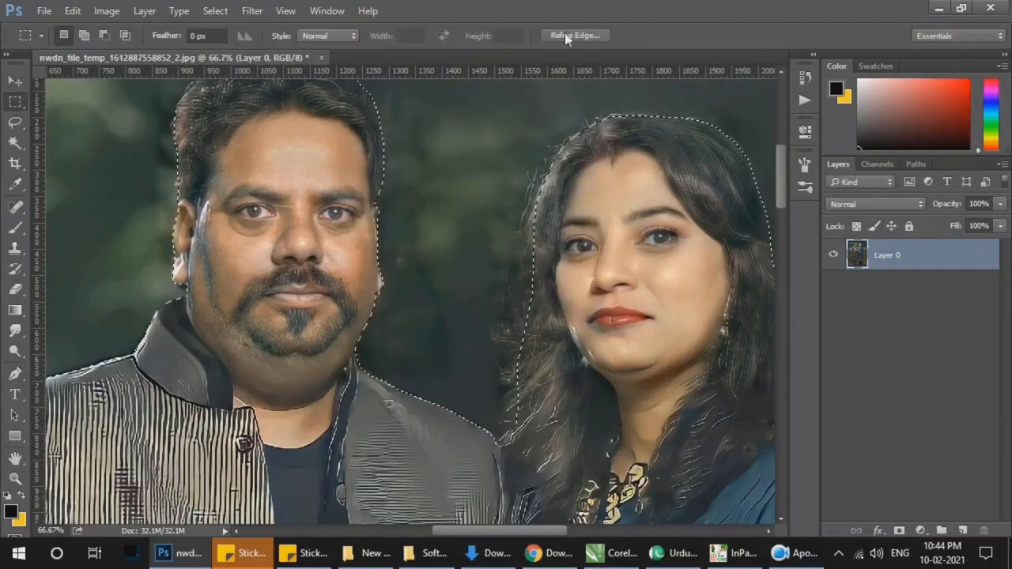
click(573, 36)
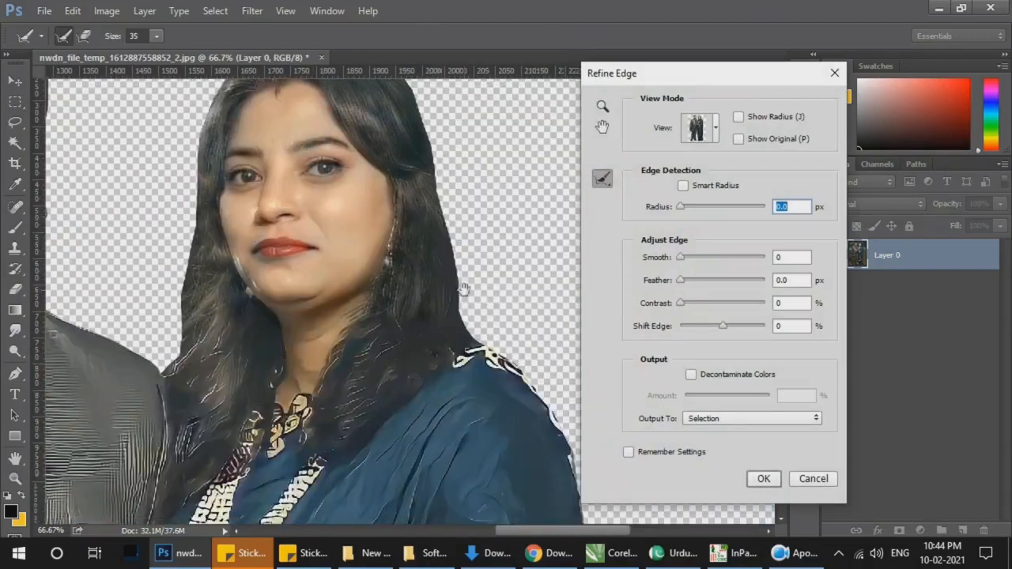
key(z)
right_click(497, 225)
click(508, 233)
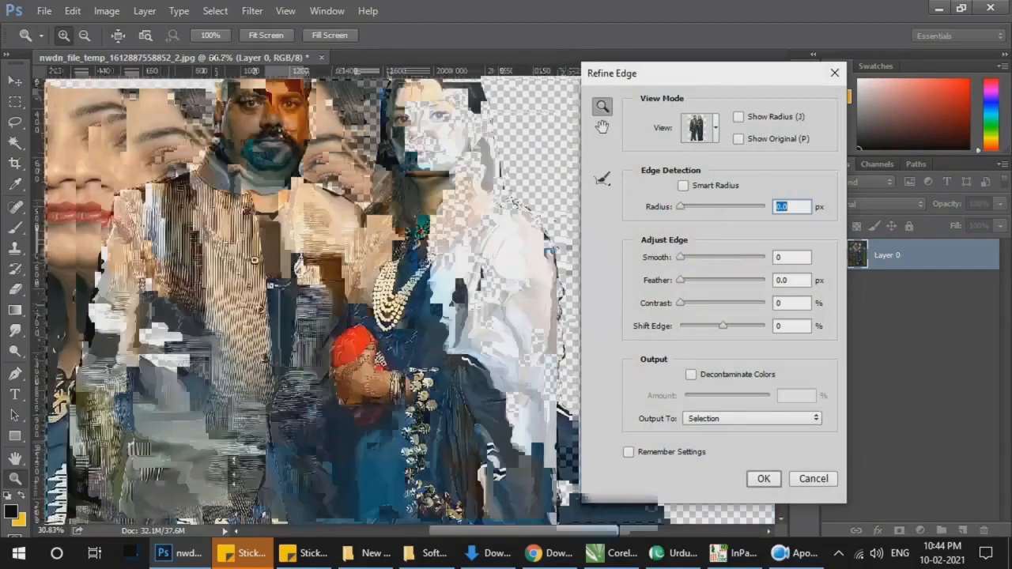
scroll(408, 248, up, 3)
Step: Set the edge refinement to Smooth 1, Feather 0.2 px and Contrast 2%, and preview the cutout on black
double_click(785, 261)
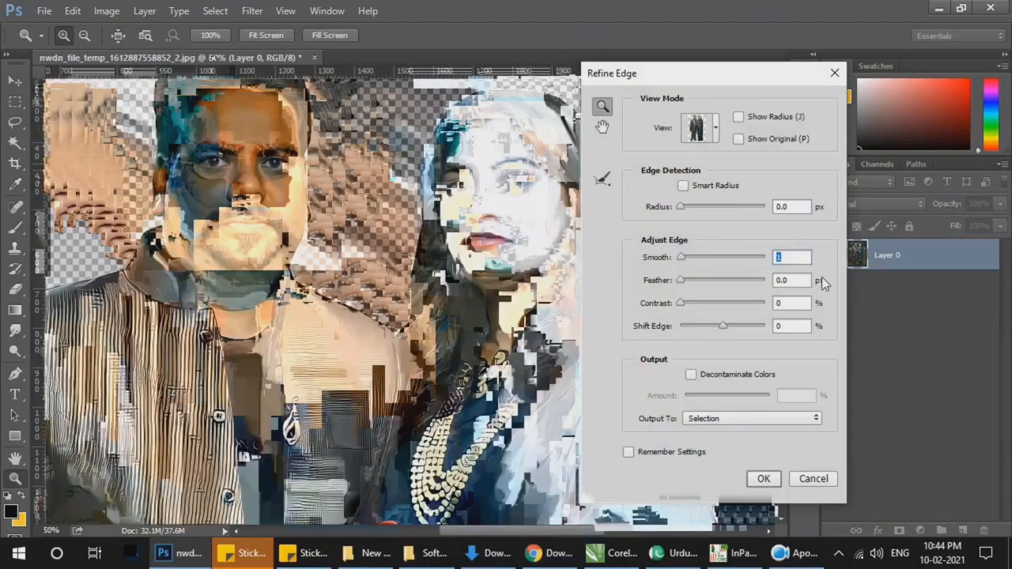
key(Up)
key(Tab)
key(Tab)
click(697, 127)
Step: Output the refined selection of the couple to a new layer and apply the refinement
click(791, 422)
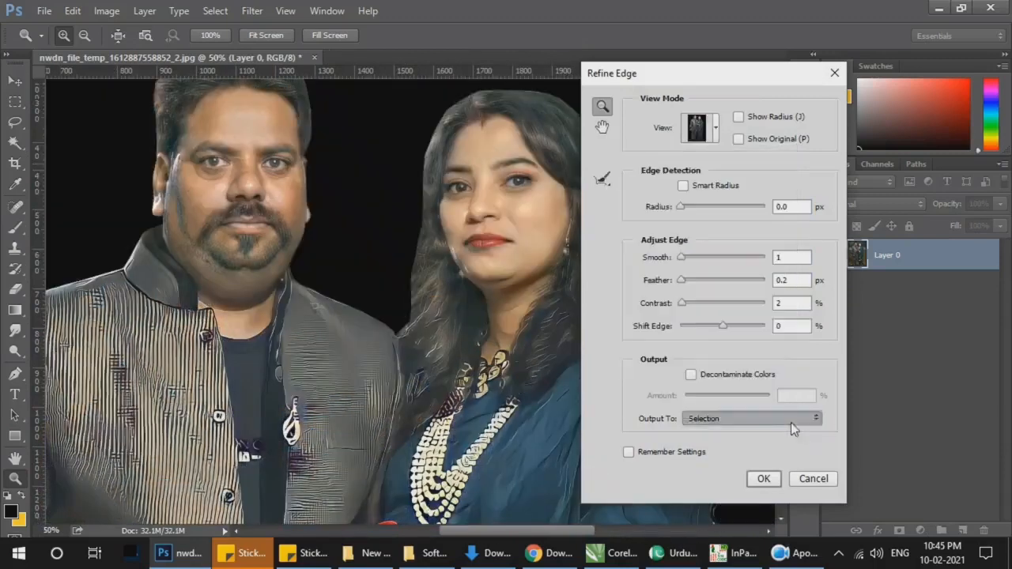
click(729, 432)
key(ctrl+0)
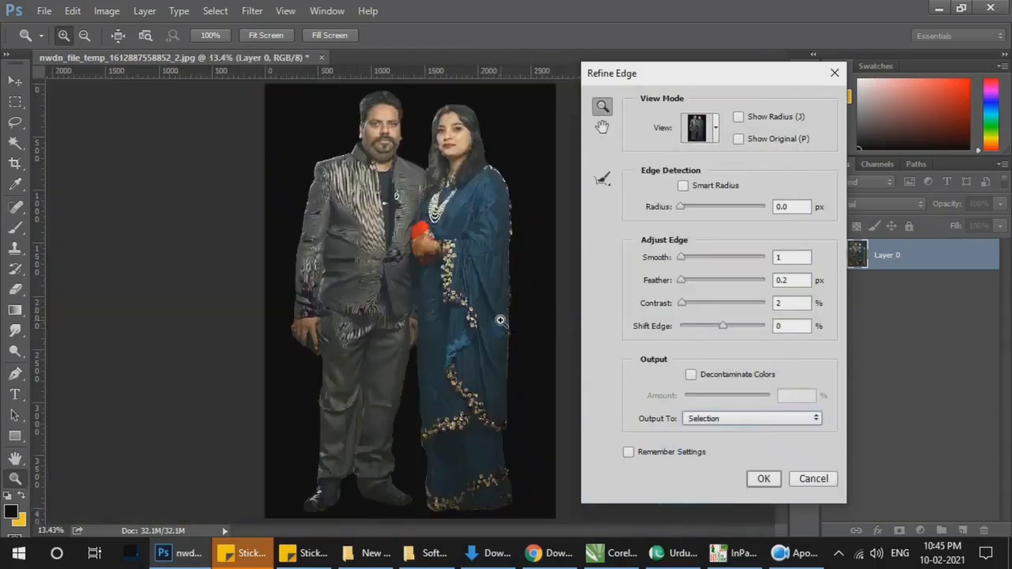
click(731, 422)
click(735, 452)
click(761, 479)
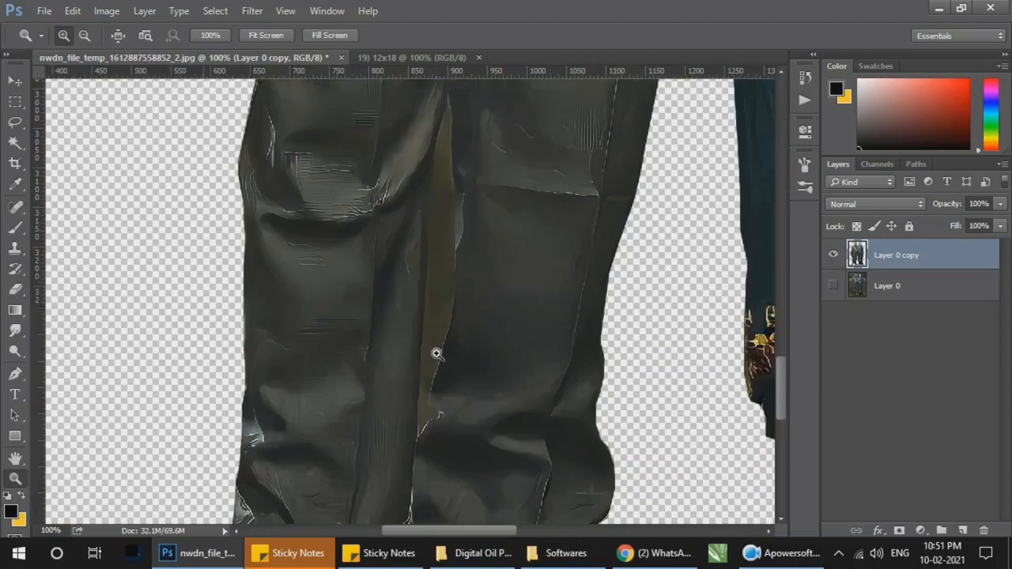
Step: Start a Pen path in the leftover background strip between the man's trouser legs, tracing one side up to its tip
key(ctrl+plus)
key(p)
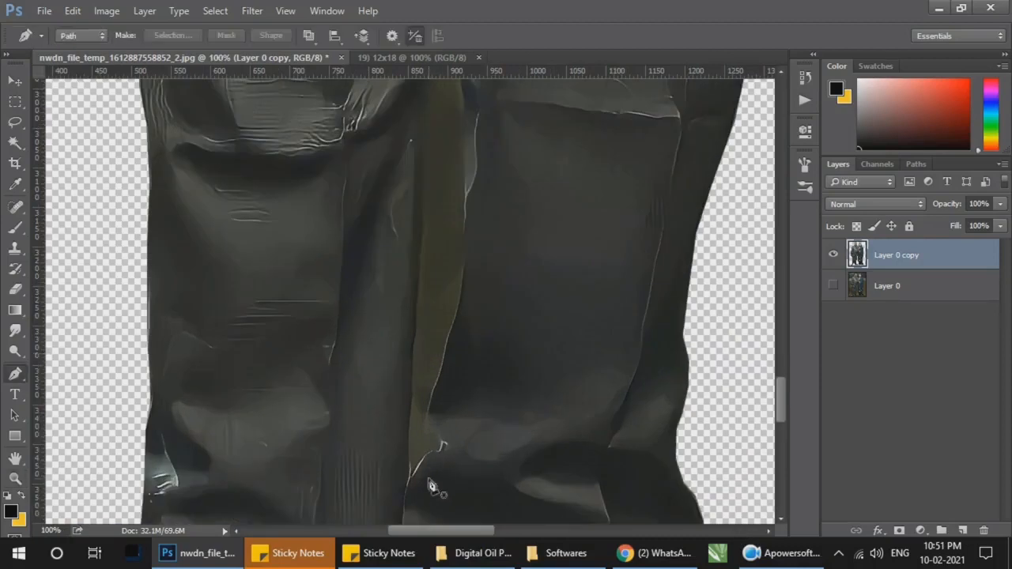
click(411, 468)
click(411, 420)
click(413, 379)
click(414, 344)
click(418, 295)
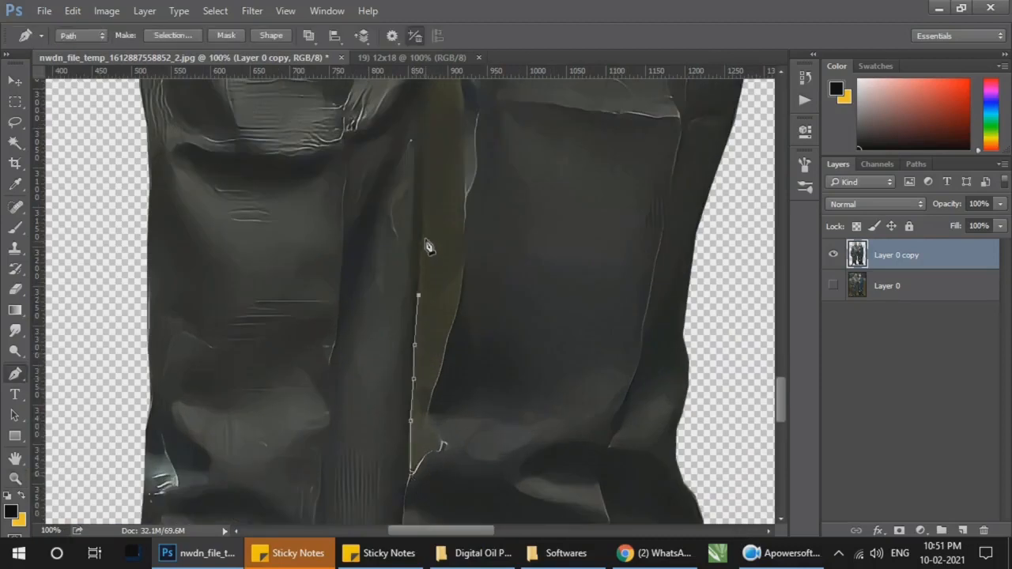
click(424, 234)
scroll(443, 194, up, 4)
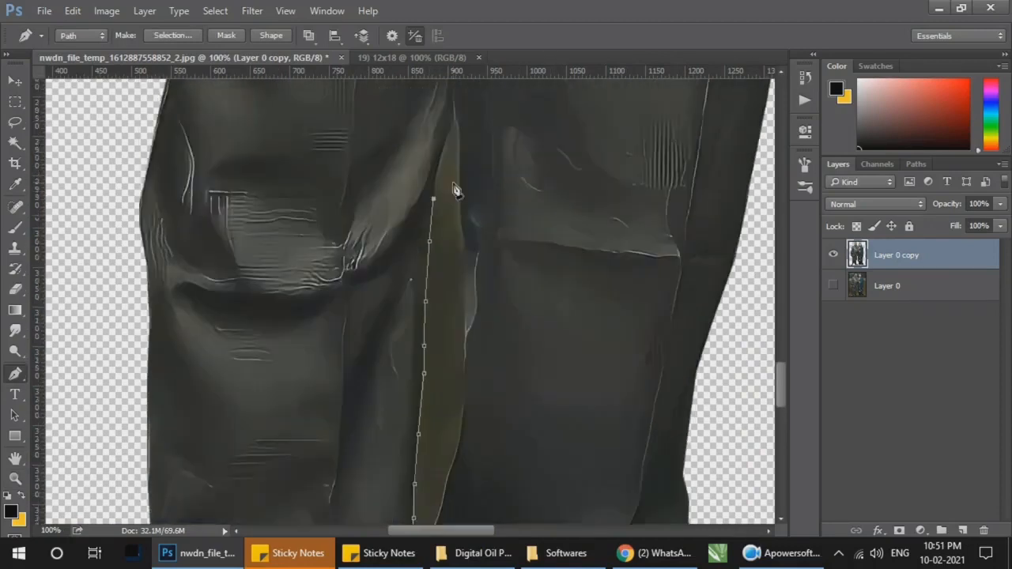
click(448, 179)
click(454, 157)
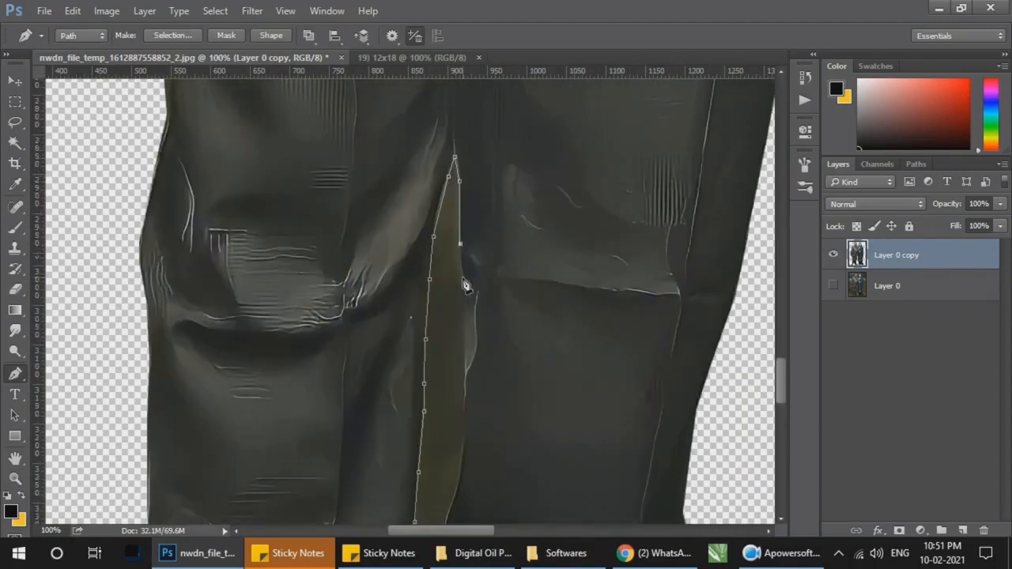
Step: Trace the strip's opposite edge downward from the tip along the other trouser leg
click(463, 277)
click(464, 343)
click(464, 398)
click(464, 426)
click(459, 462)
scroll(517, 368, down, 4)
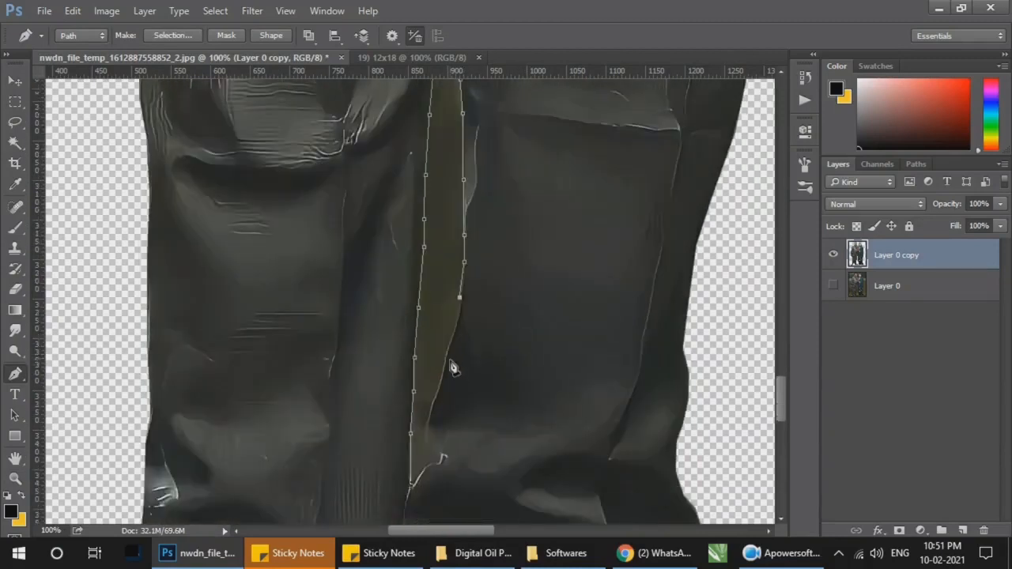
Step: Finish the lower part of the strip's edge and close the path at its starting point
click(446, 358)
click(434, 396)
click(428, 419)
click(427, 438)
click(425, 456)
click(411, 483)
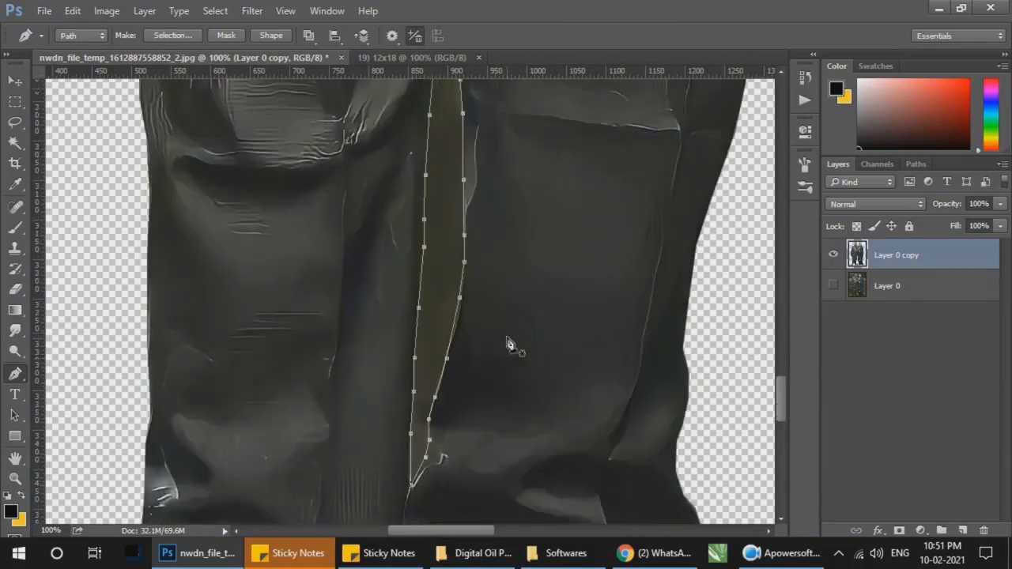
Step: Reduce the eraser to 5 px and stroke the path between the trouser legs with it
key(e)
key(bracketleft)
key(bracketleft)
key(bracketleft)
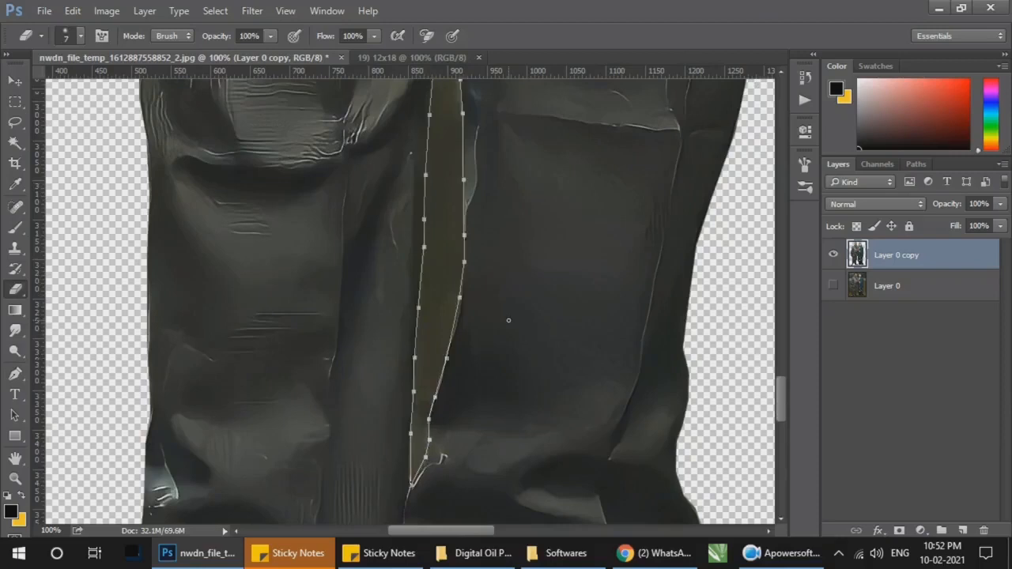
key(bracketleft)
key(bracketleft)
key(ctrl+Return)
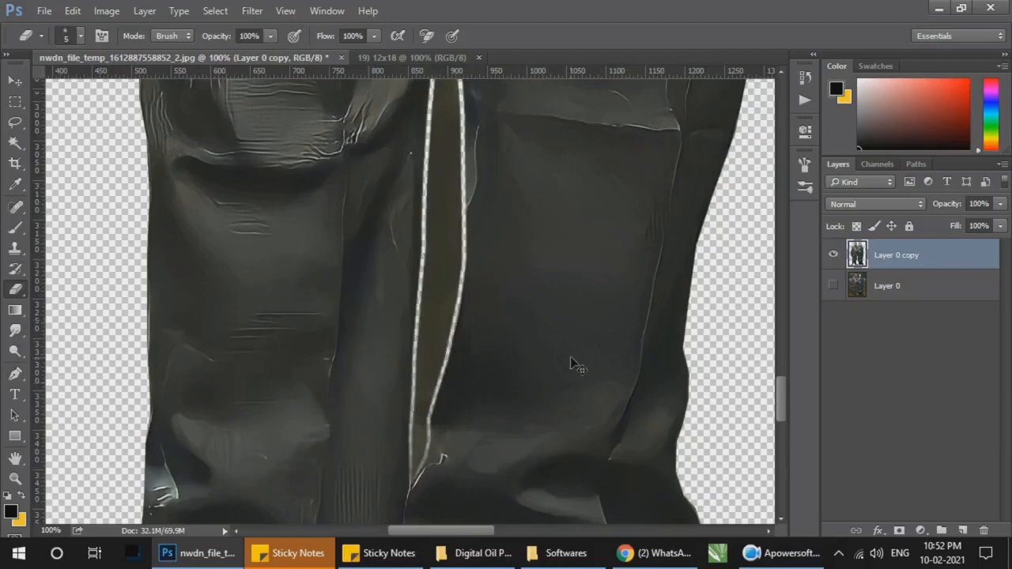
Step: Delete the background enclosed between the trouser legs and clear the selection
key(Delete)
key(ctrl+d)
key(z)
key(ctrl+0)
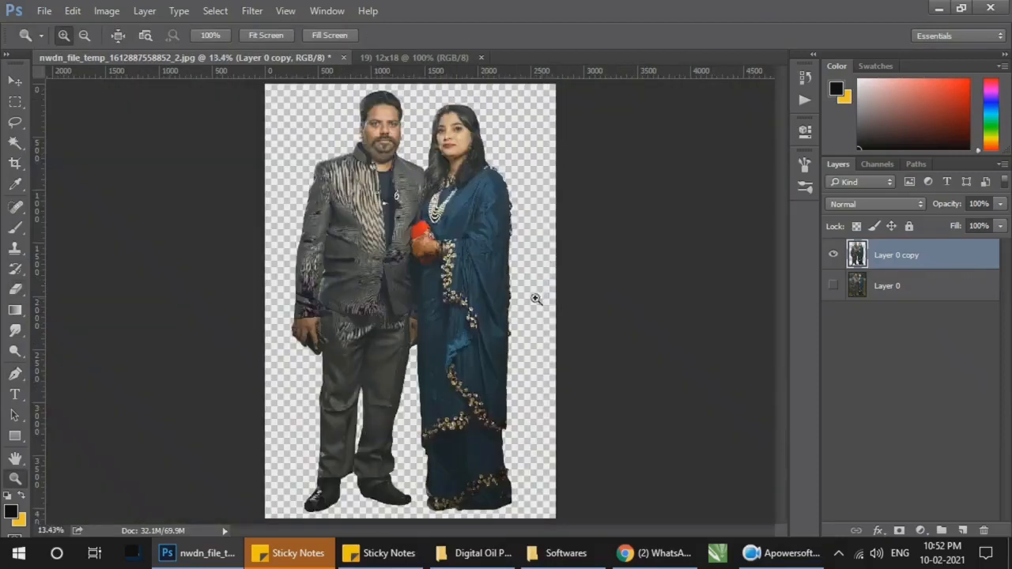
Step: Trace a Pen path around the small background gap in the man's hand between the couple
drag(442, 296, 365, 369)
double_click(472, 314)
click(472, 314)
click(472, 314)
key(p)
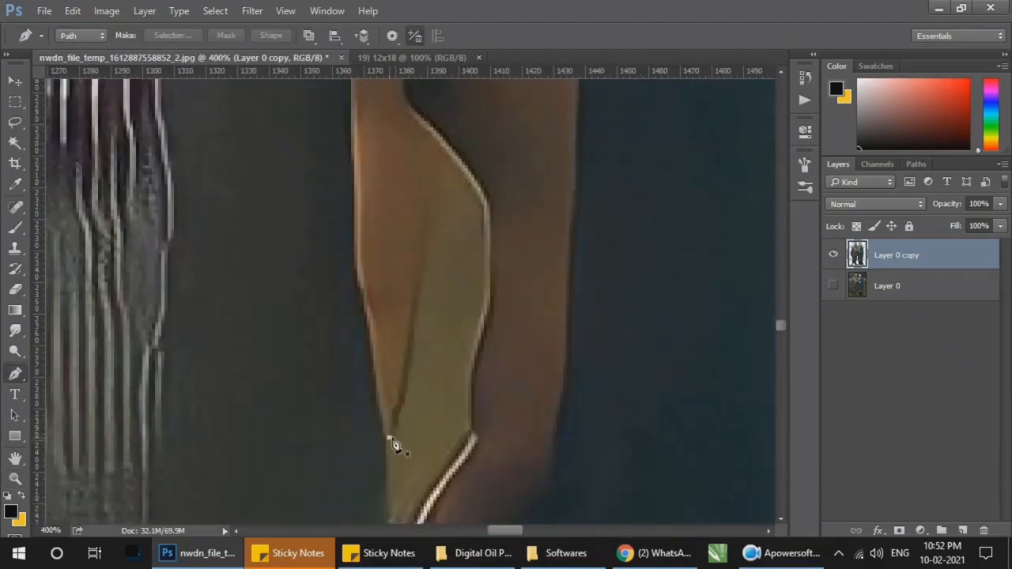
click(389, 437)
click(405, 393)
click(411, 352)
click(421, 298)
click(427, 251)
click(436, 209)
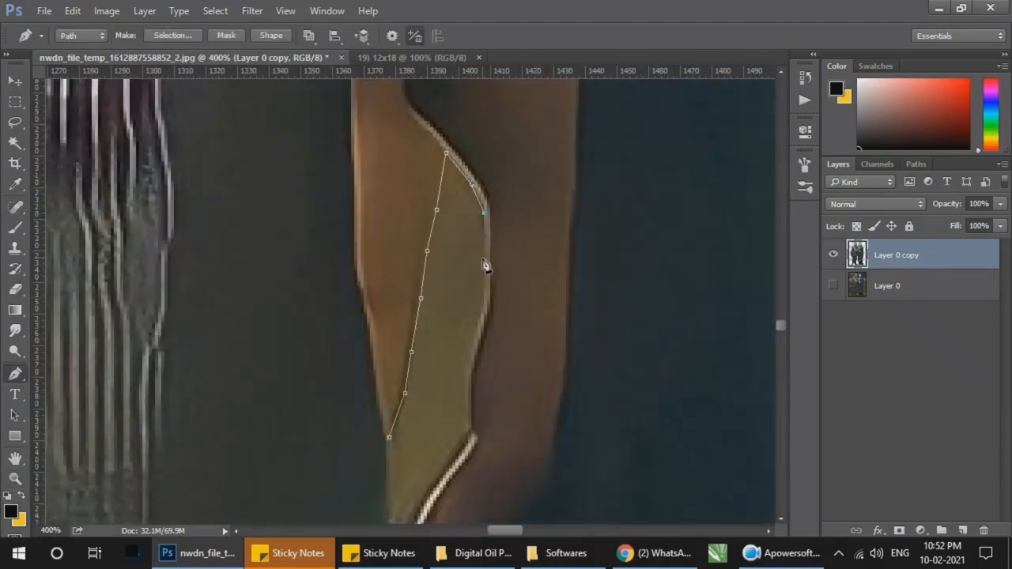
scroll(470, 397, down, 3)
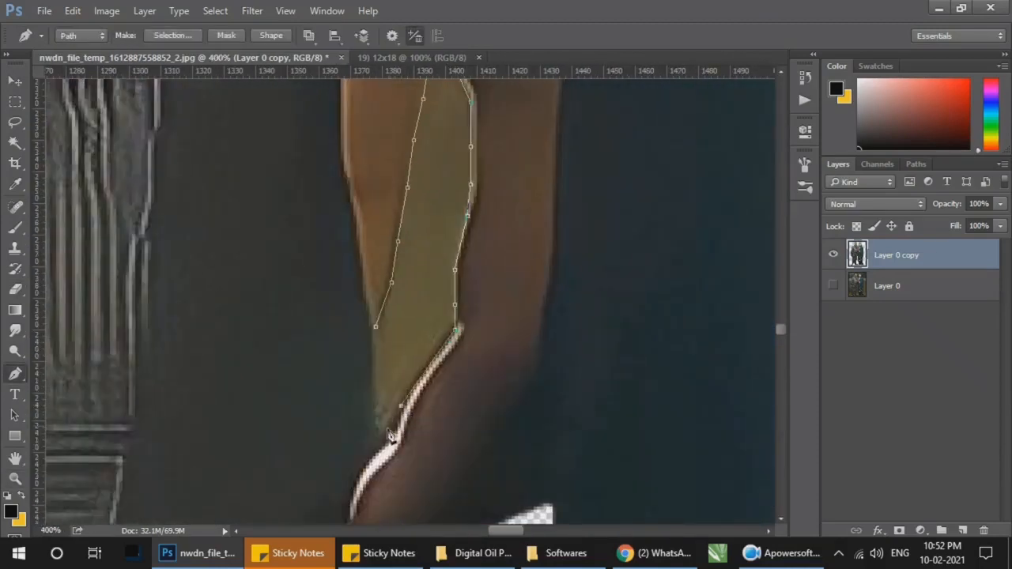
Step: Turn the hand gap's path into a selection and delete the background inside it
key(ctrl+Return)
key(Delete)
key(z)
scroll(472, 350, down, 3)
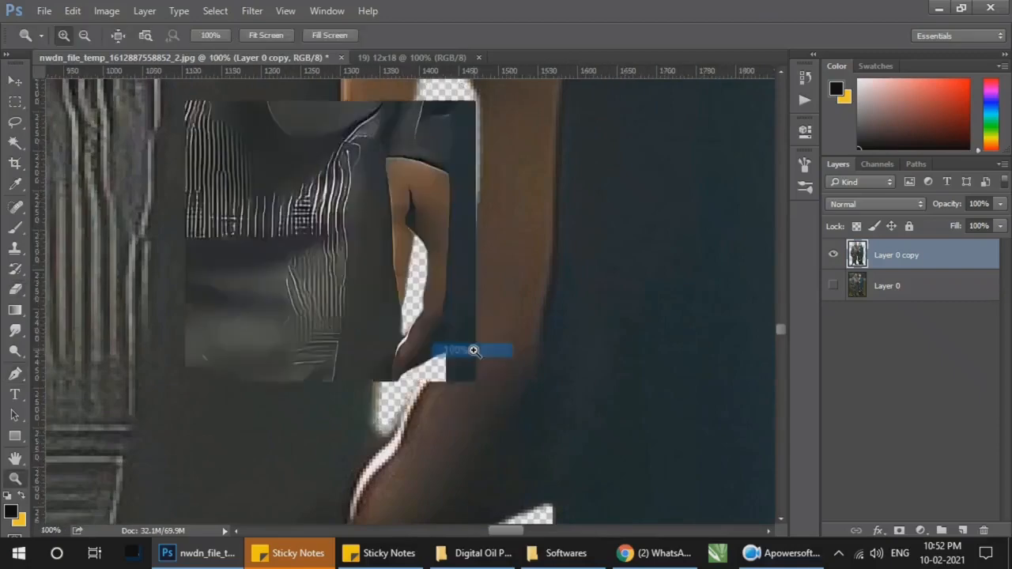
Step: Trace a closed Pen path around the triangular background gap between the man's other hand and his trousers
drag(457, 338, 647, 368)
key(e)
key(z)
click(425, 256)
click(434, 298)
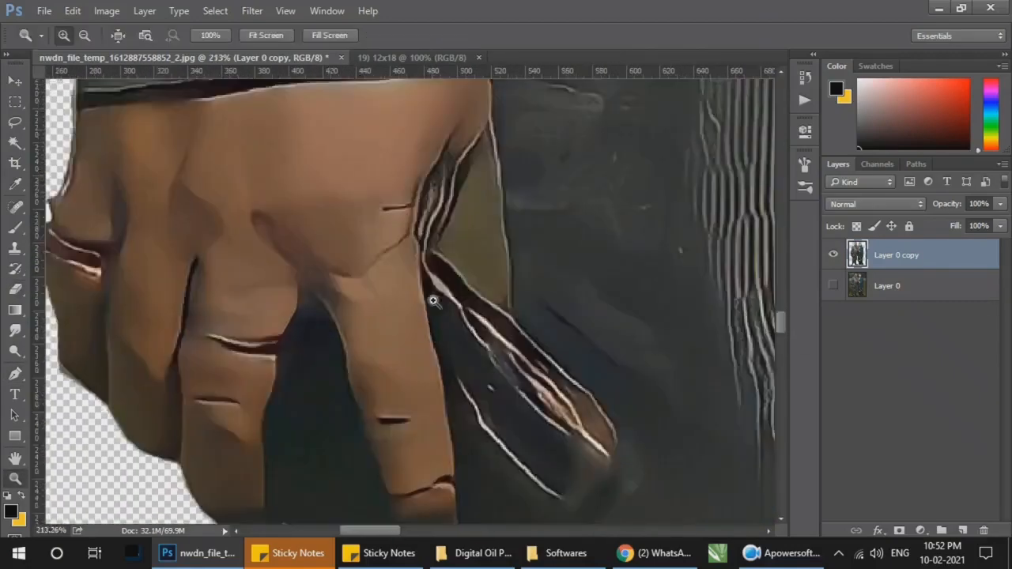
key(p)
click(490, 367)
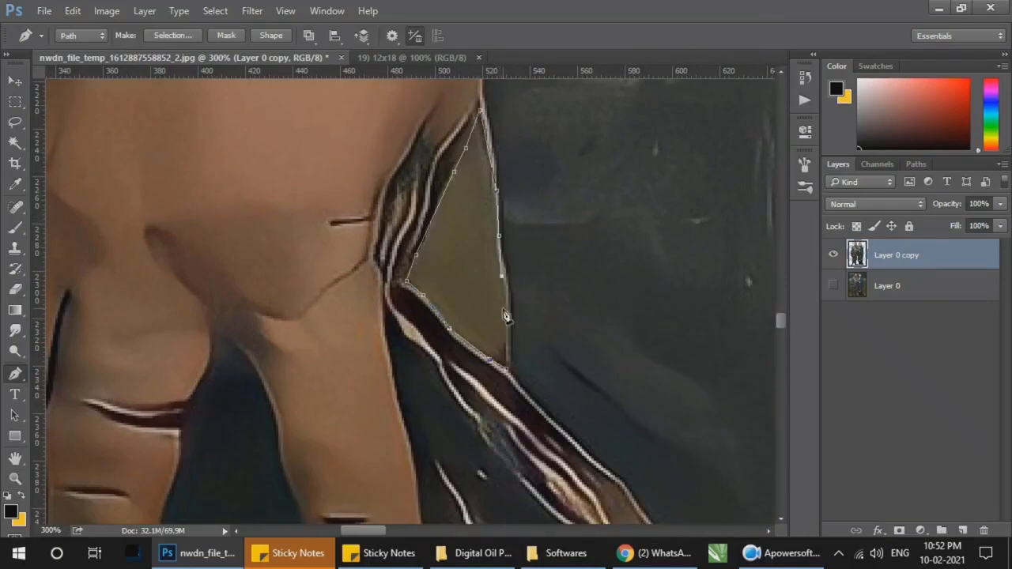
click(508, 368)
Step: Erase along the triangular hand gap's path, turn it into a selection, delete the background inside it and clear the selection
key(e)
key(Return)
key(Return)
key(ctrl+BackSpace)
key(ctrl+z)
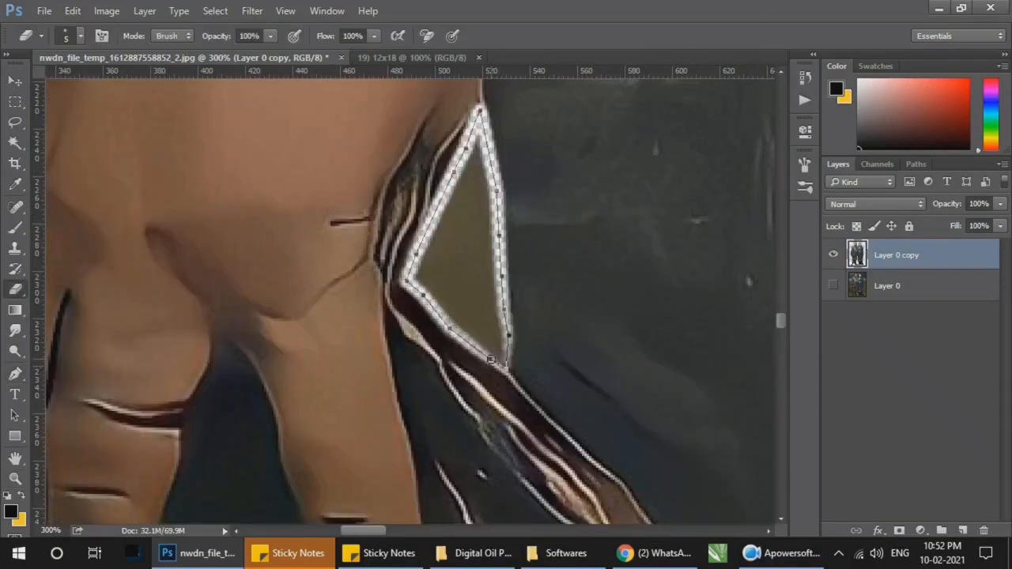
key(ctrl+Return)
key(Delete)
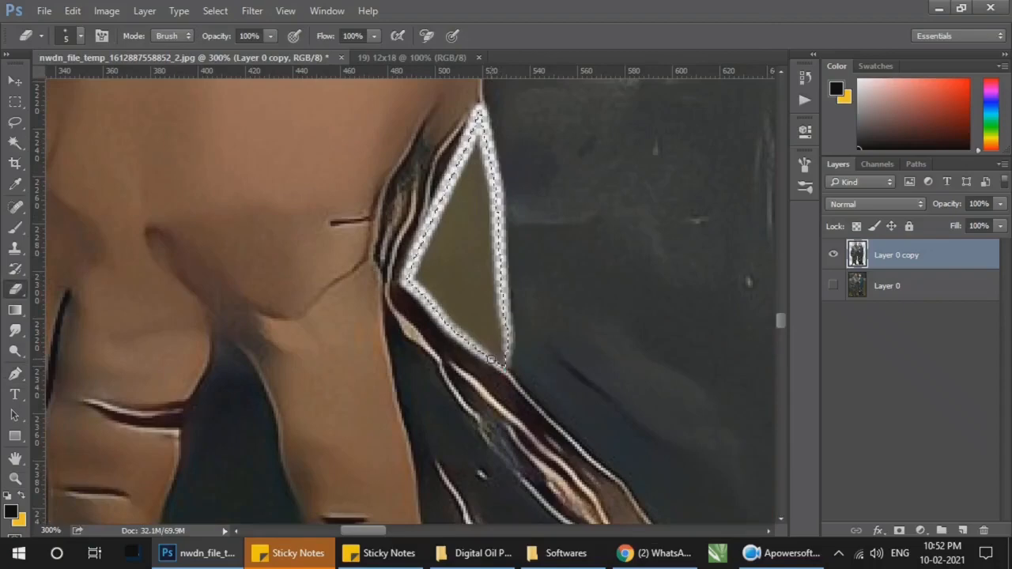
key(ctrl+d)
key(z)
right_click(463, 314)
click(467, 313)
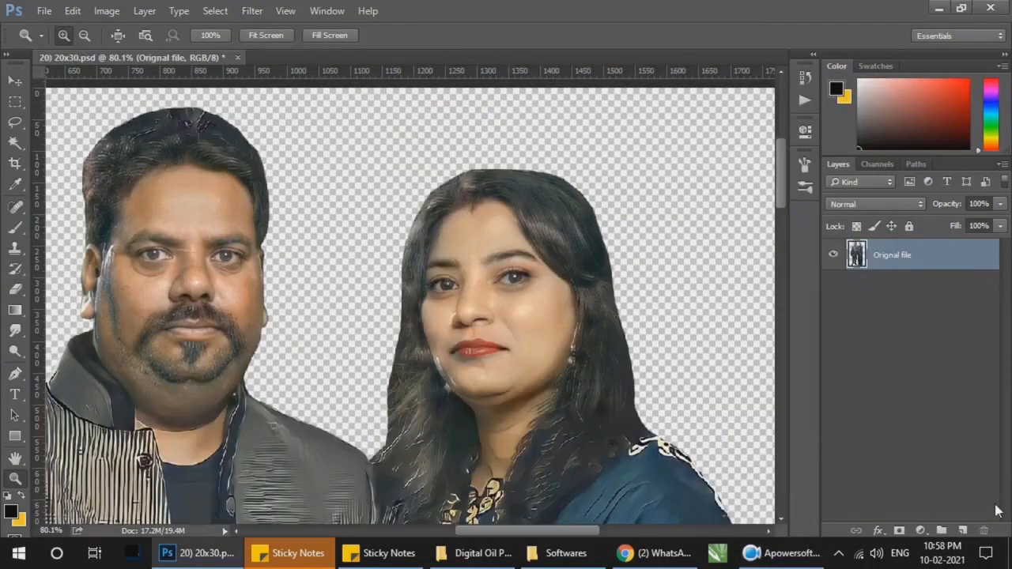
Step: Duplicate the Orignal file layer in the 20x30 document
click(962, 530)
text(e)
key(Return)
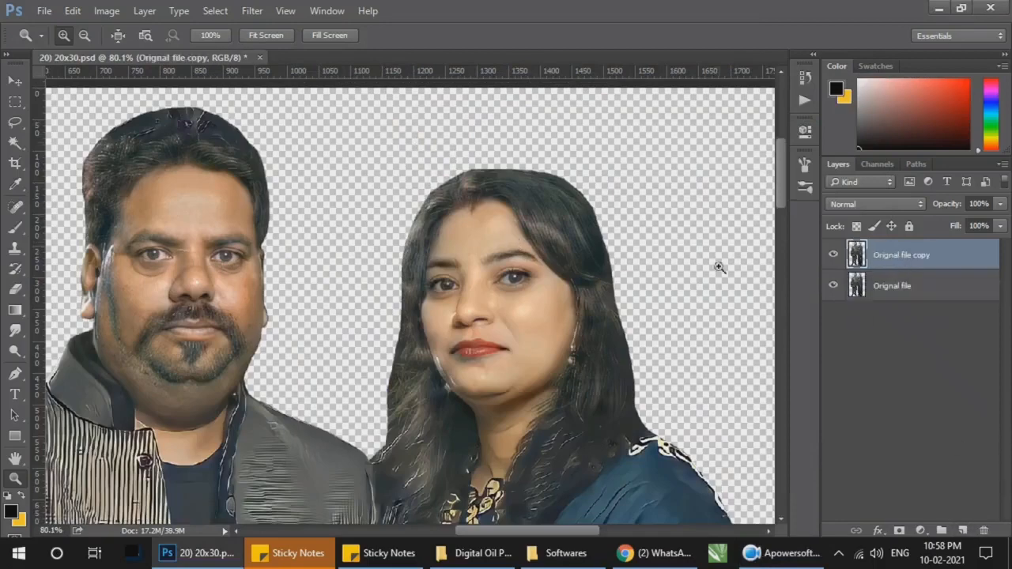
Step: Apply Shadows/Highlights to the copied layer with shadows at 35% and highlights at 0%, and compare it with the original
click(107, 10)
mouse_move(119, 85)
click(361, 316)
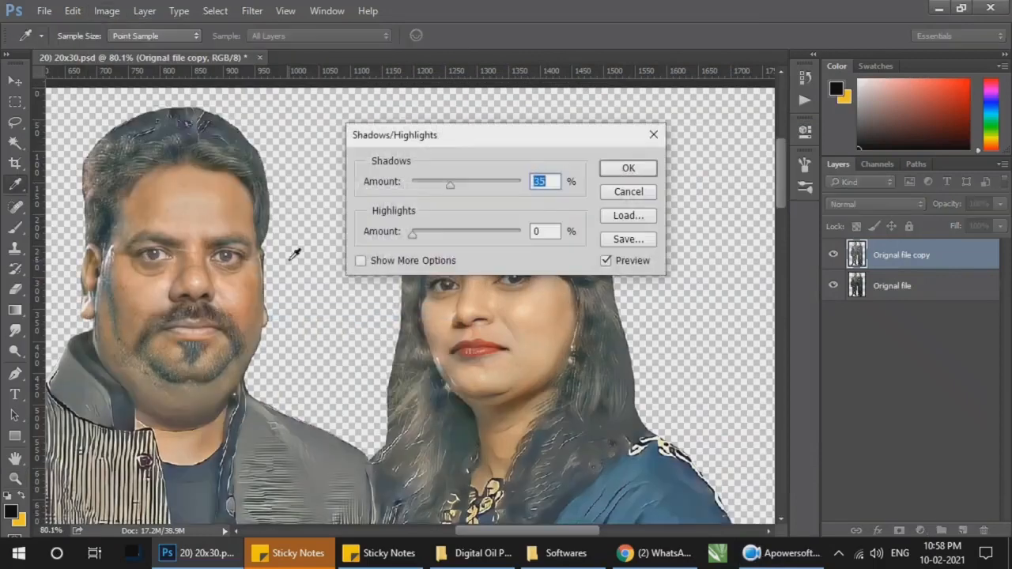
key(ctrl+minus)
key(ctrl+minus)
drag(465, 139, 621, 228)
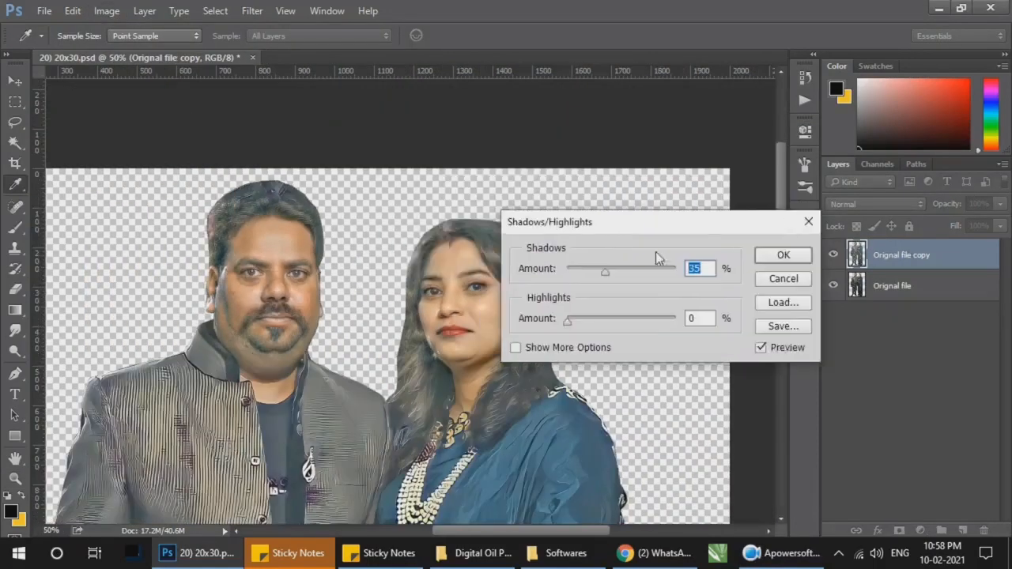
click(784, 257)
key(ctrl+0)
click(427, 245)
click(426, 245)
click(833, 256)
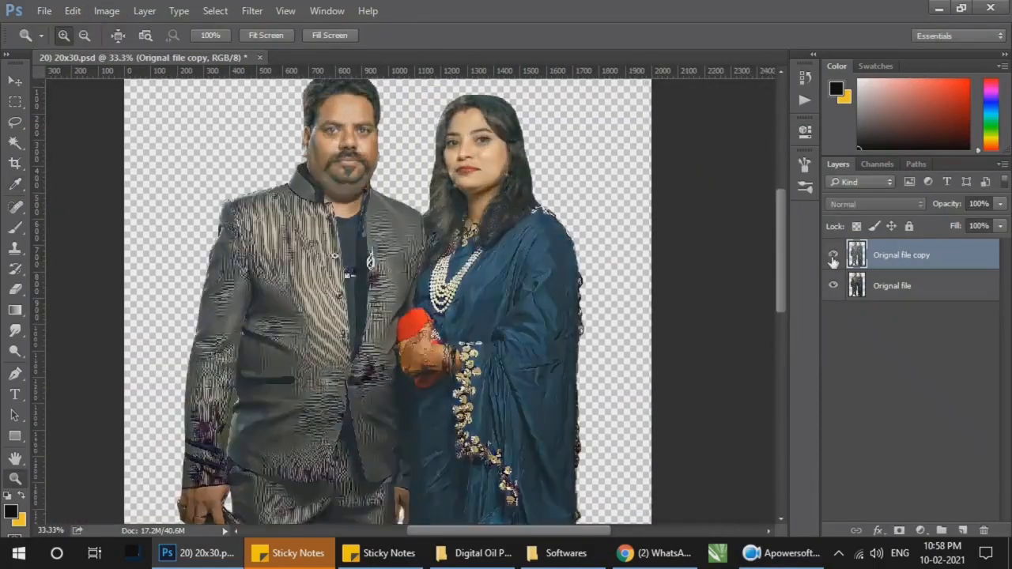
click(833, 256)
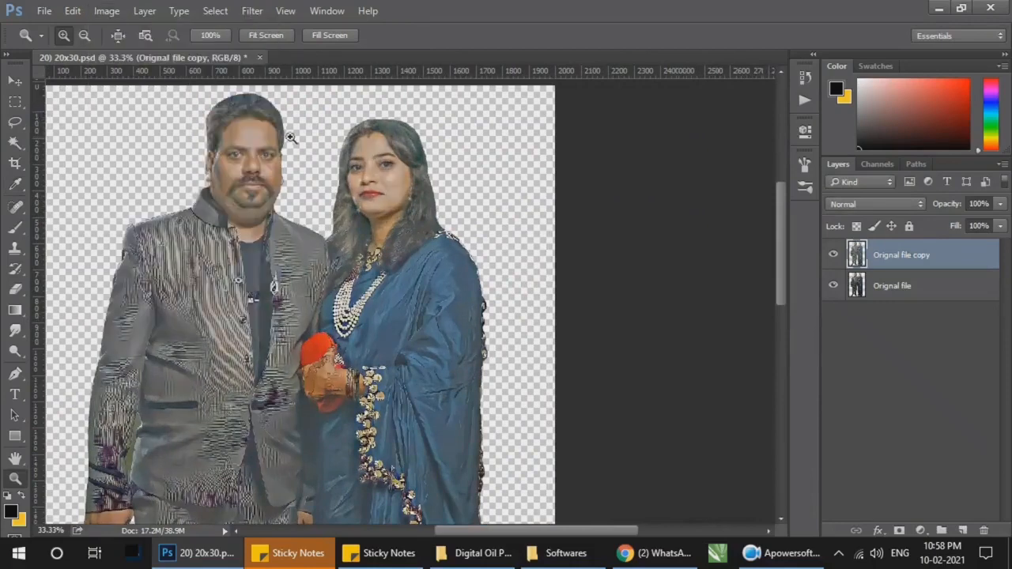
Step: Slightly raise the copied layer's contrast with Brightness/Contrast and compare the result with the original layer
click(106, 10)
mouse_move(118, 50)
click(331, 52)
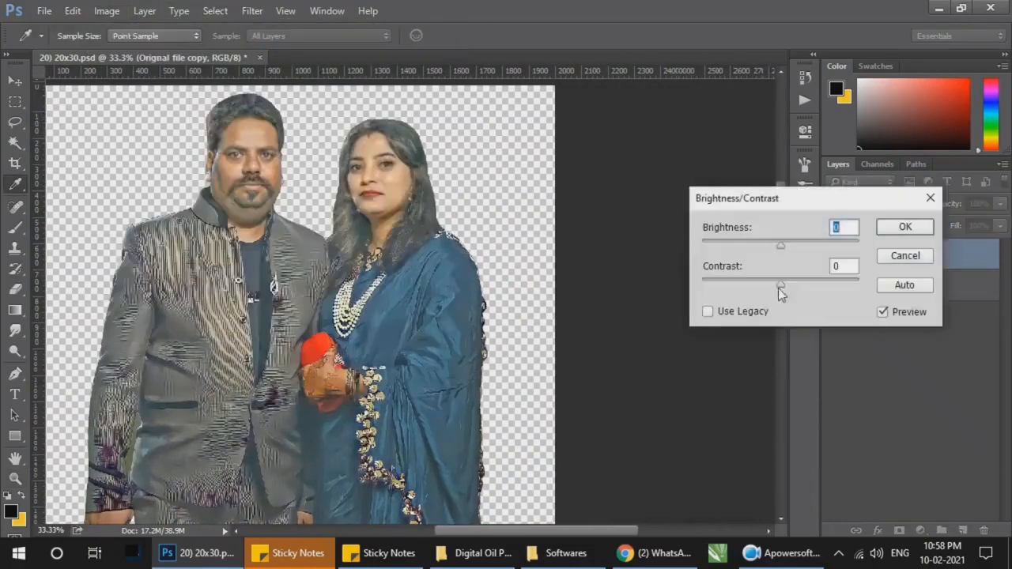
mouse_move(780, 287)
mouse_down()
mouse_move(805, 287)
mouse_move(799, 283)
mouse_up()
key(Return)
drag(180, 95, 473, 272)
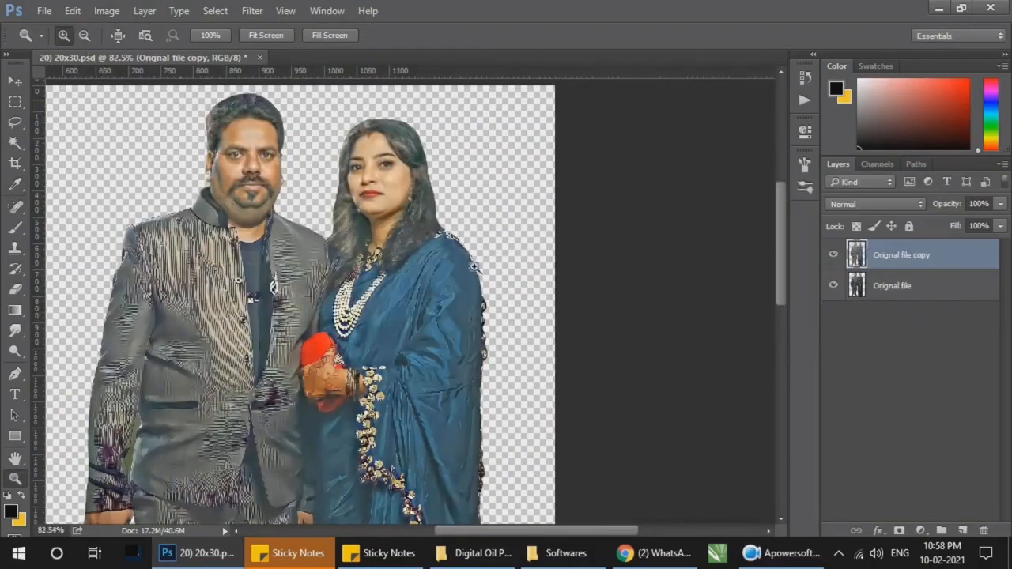
click(832, 256)
click(832, 255)
click(833, 255)
click(832, 256)
Step: Sharpen the copied layer with Unsharp Mask at an amount of 300% and a radius slightly below 2.5 pixels
click(251, 11)
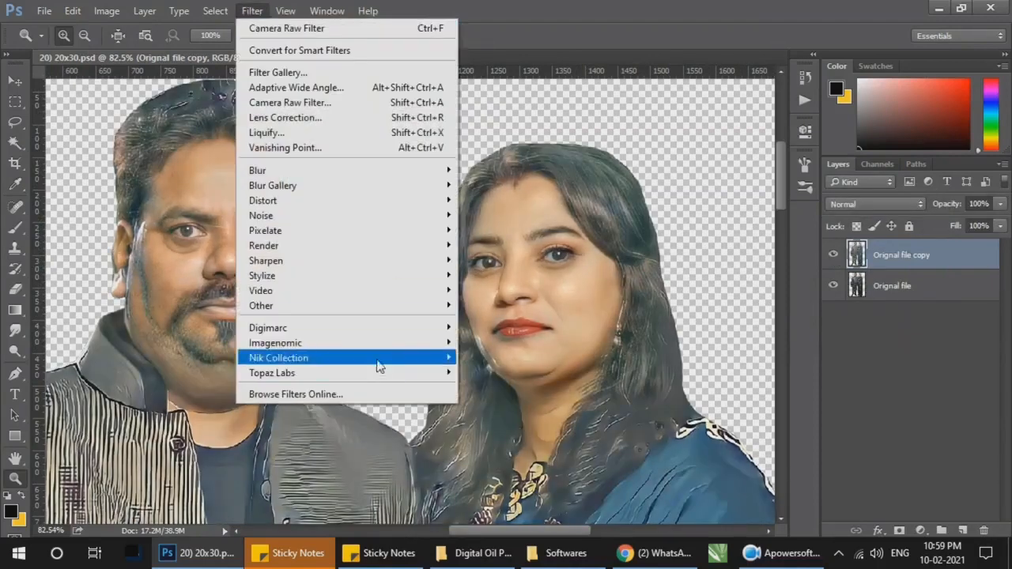
mouse_move(346, 261)
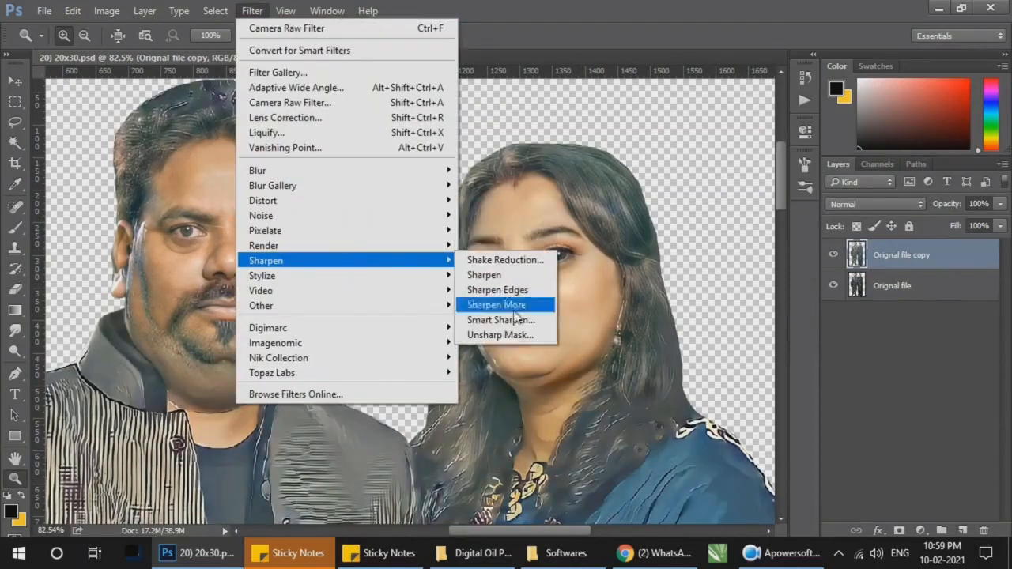
click(522, 319)
text(3)
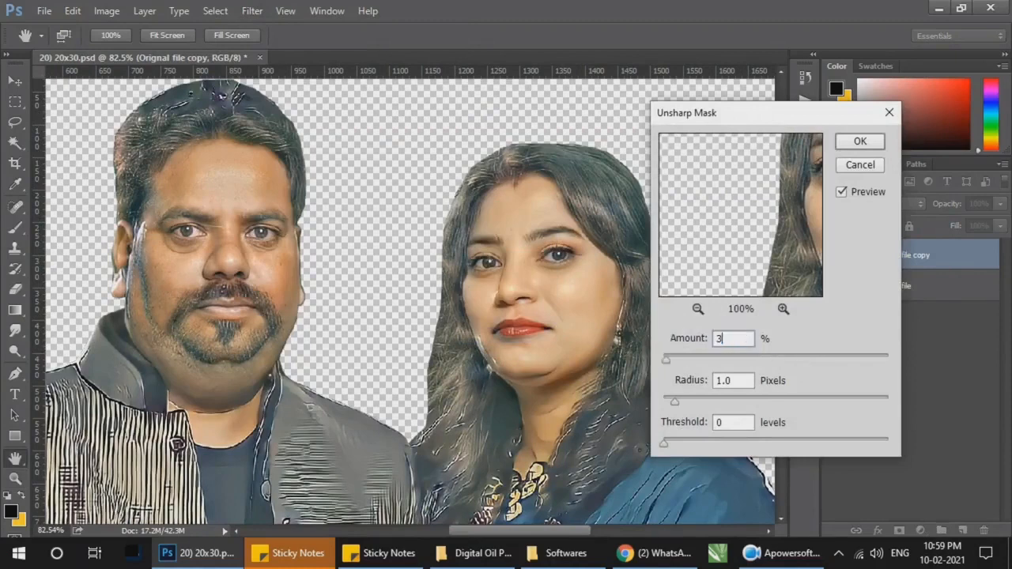
text(00)
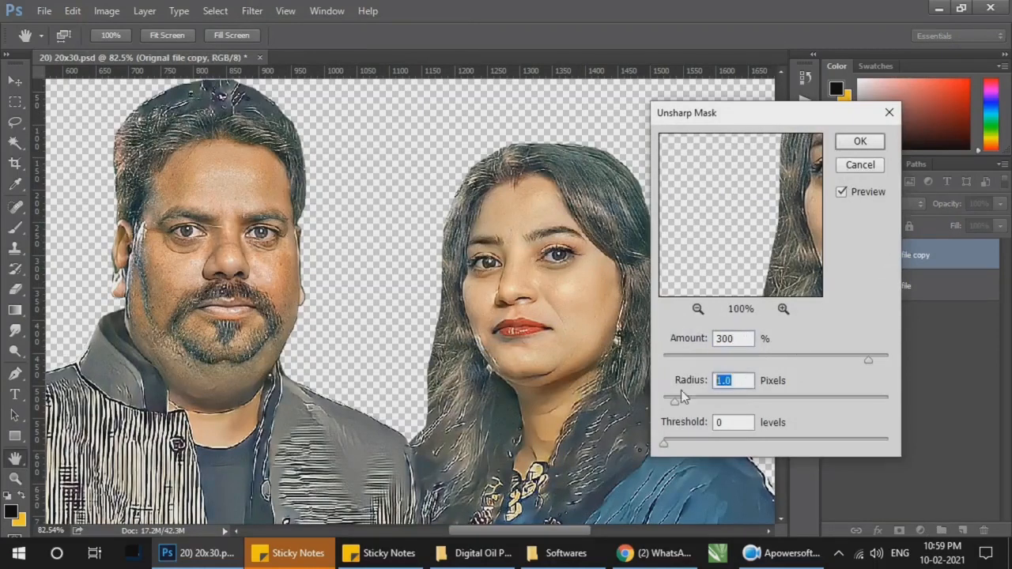
text(2.5)
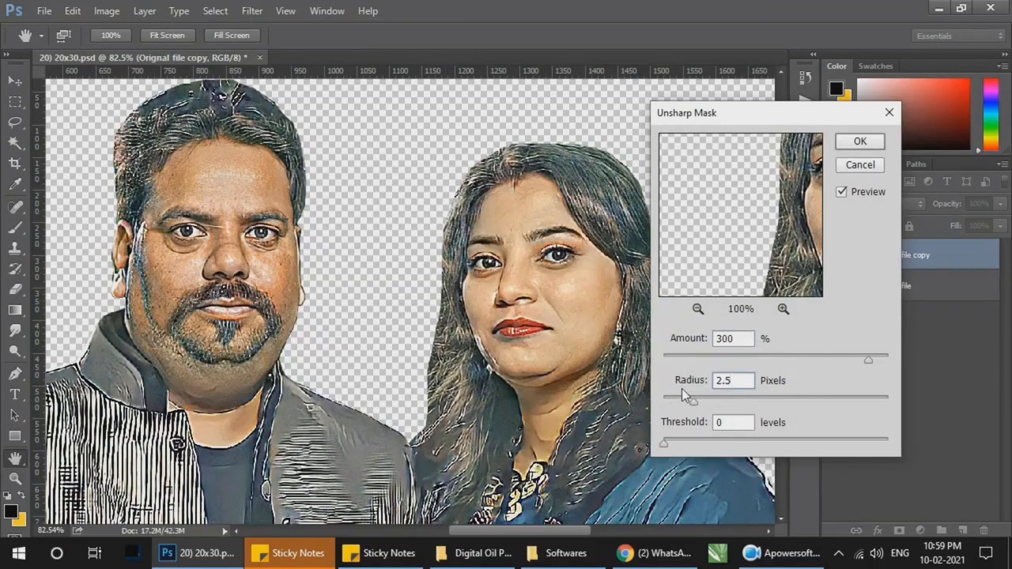
drag(693, 401, 684, 404)
click(858, 145)
key(z)
right_click(524, 274)
click(556, 296)
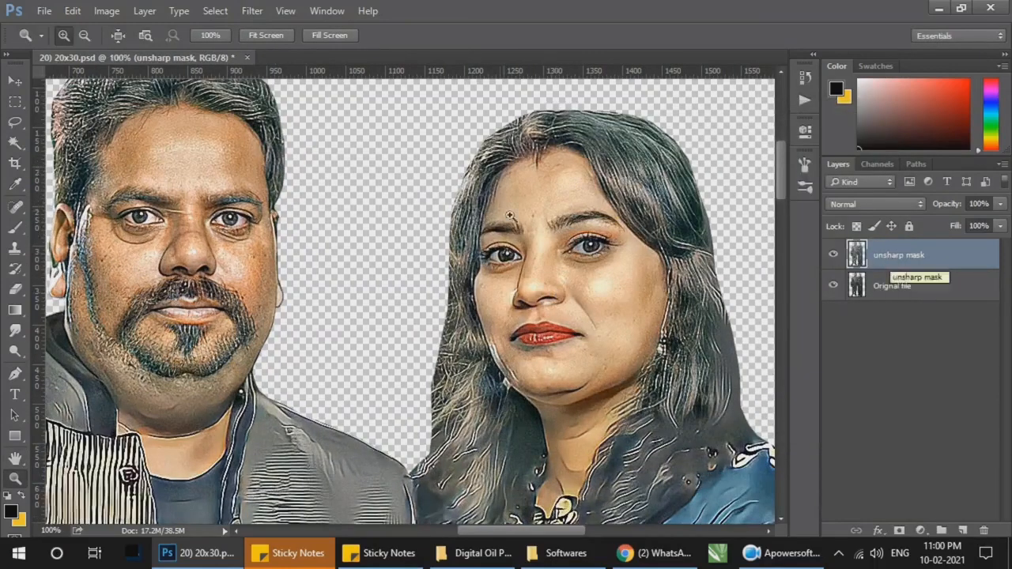
right_click(481, 194)
click(495, 202)
Step: Add a Color Balance adjustment layer above the unsharp mask layer, with midtones at -7 magenta-green and -1 yellow-blue
click(425, 108)
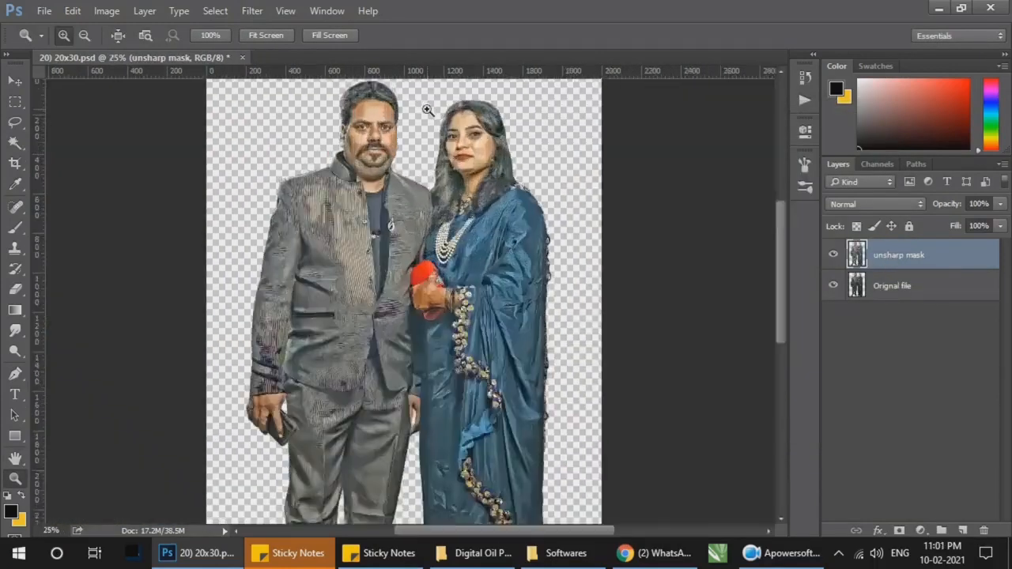
click(425, 108)
click(462, 178)
click(462, 178)
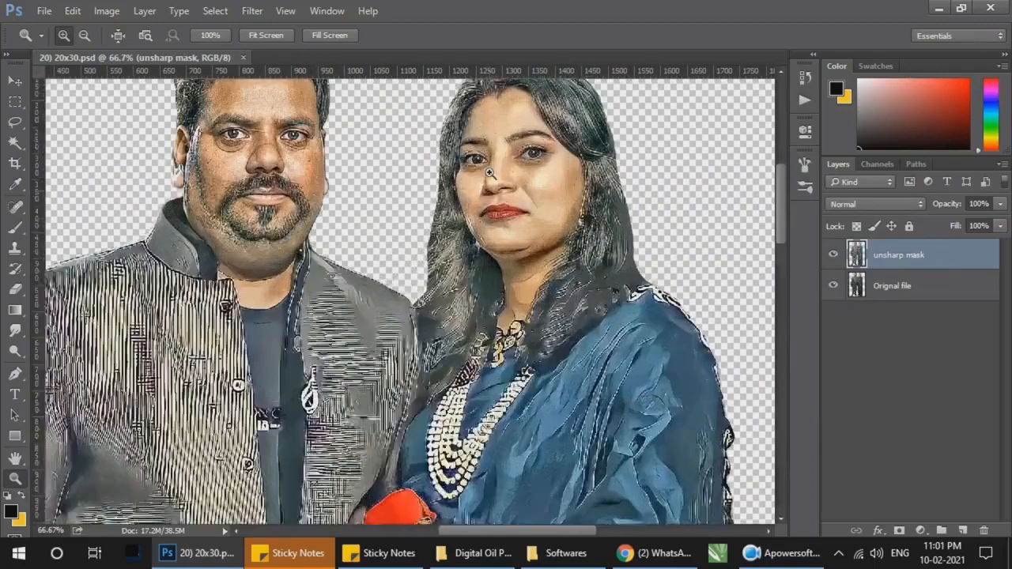
click(920, 530)
click(941, 386)
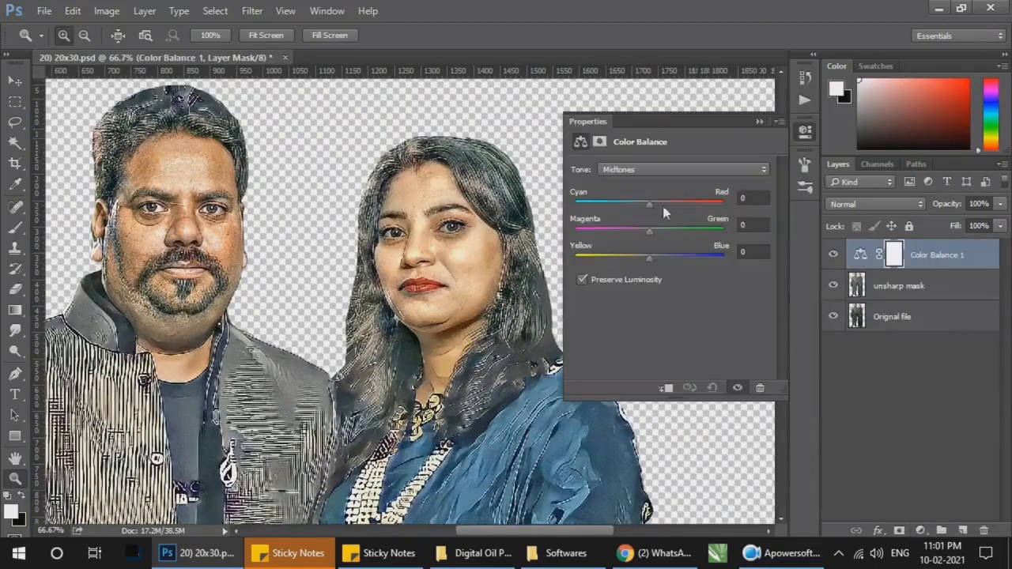
drag(651, 230, 653, 266)
Step: Set the Color Balance highlights to -7 on the magenta-green scale
click(662, 169)
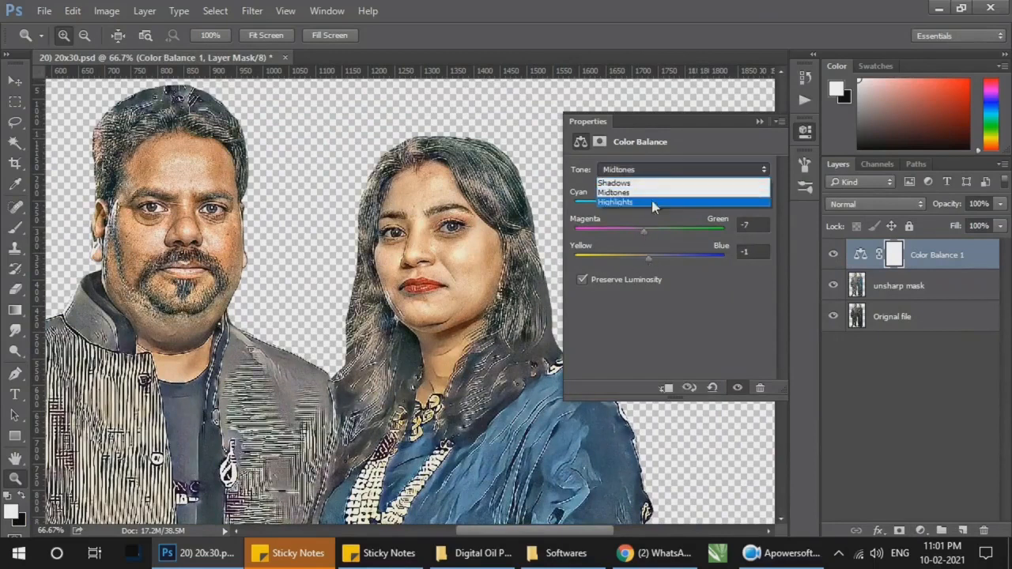
click(652, 203)
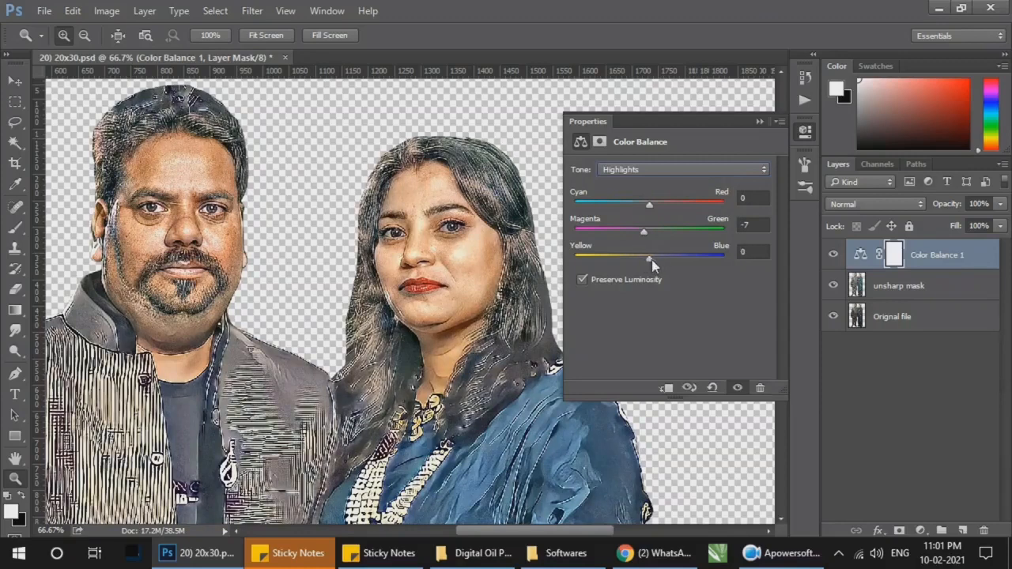
click(662, 169)
click(656, 194)
Step: Set the Color Balance shadows to +3 cyan-red and -1 magenta-green, compare the effect and save the document
click(656, 170)
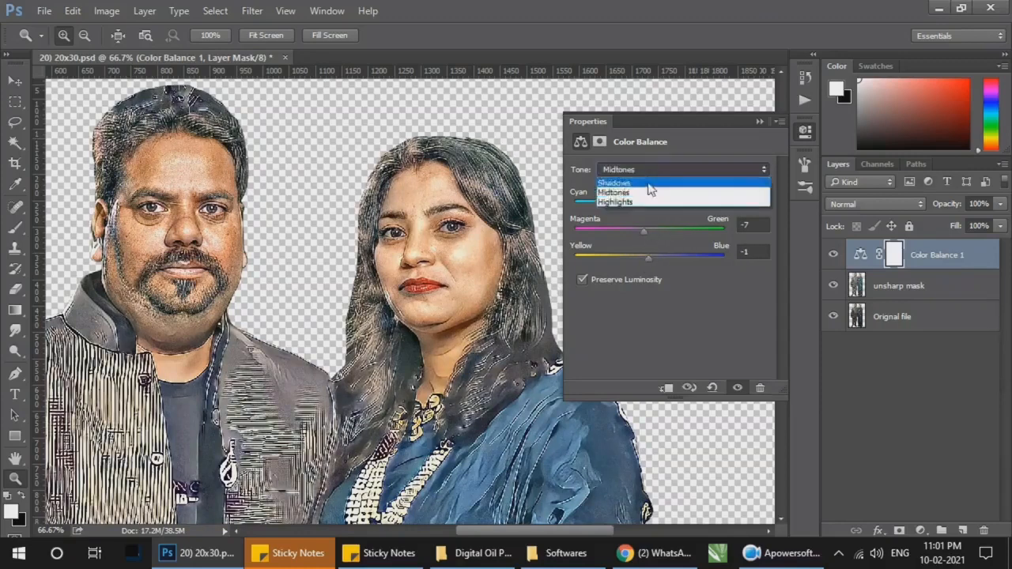
click(650, 185)
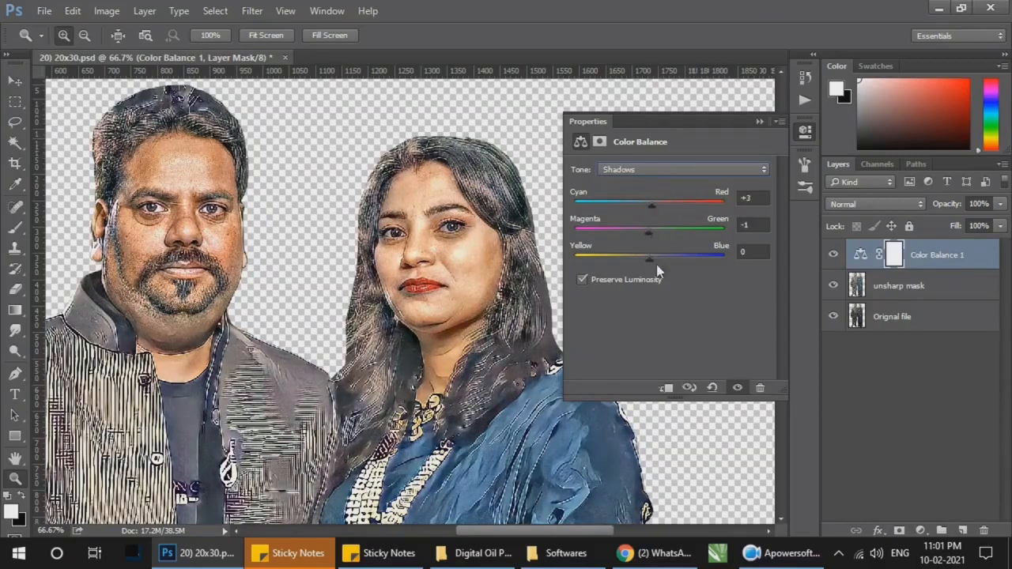
click(760, 122)
click(833, 256)
click(833, 255)
key(ctrl+s)
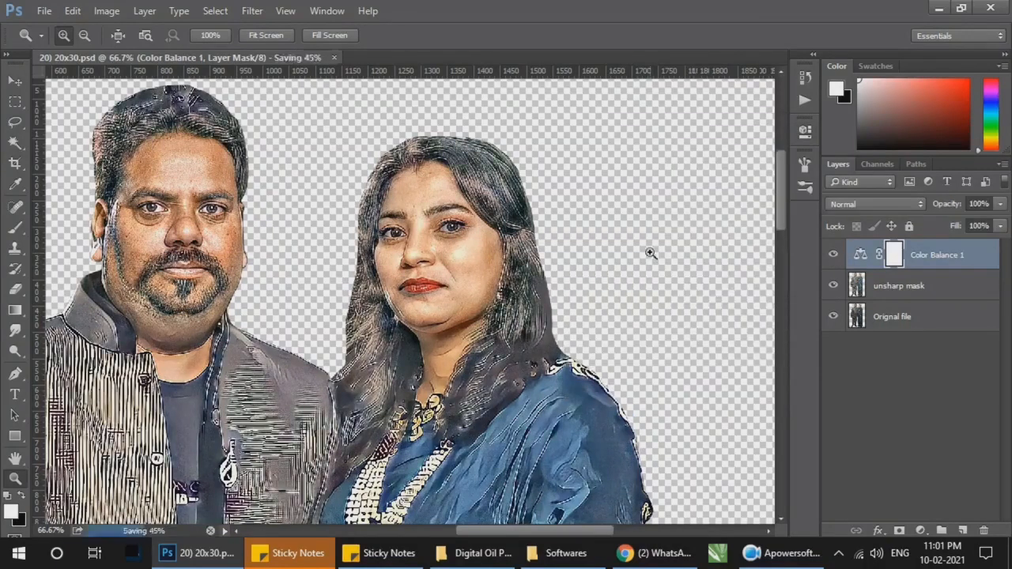
Step: Resample the image to 150 pixels/inch, with its size expressed as 20 by 30 inches
key(ctrl+plus)
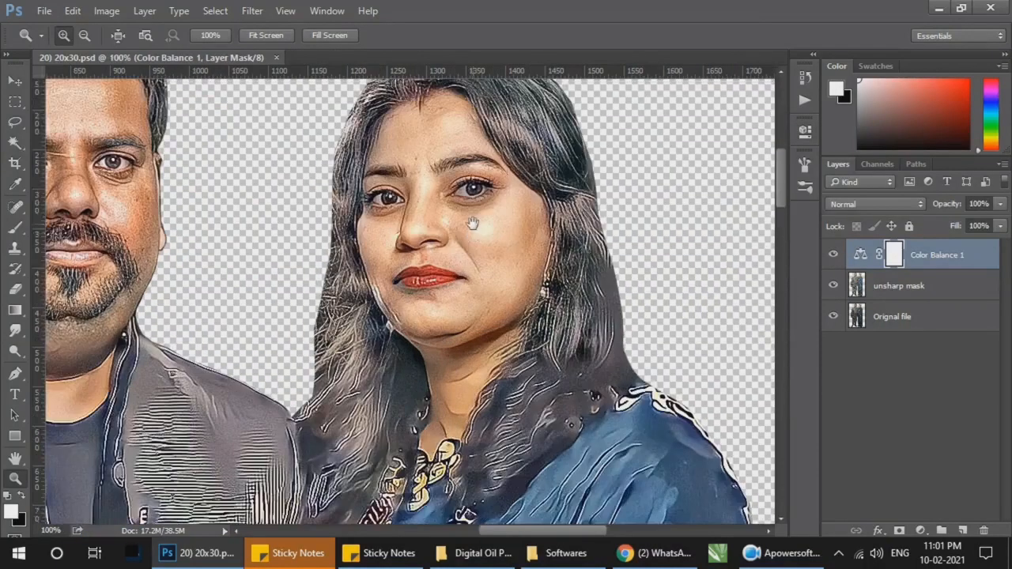
drag(472, 224, 454, 273)
key(ctrl+alt+i)
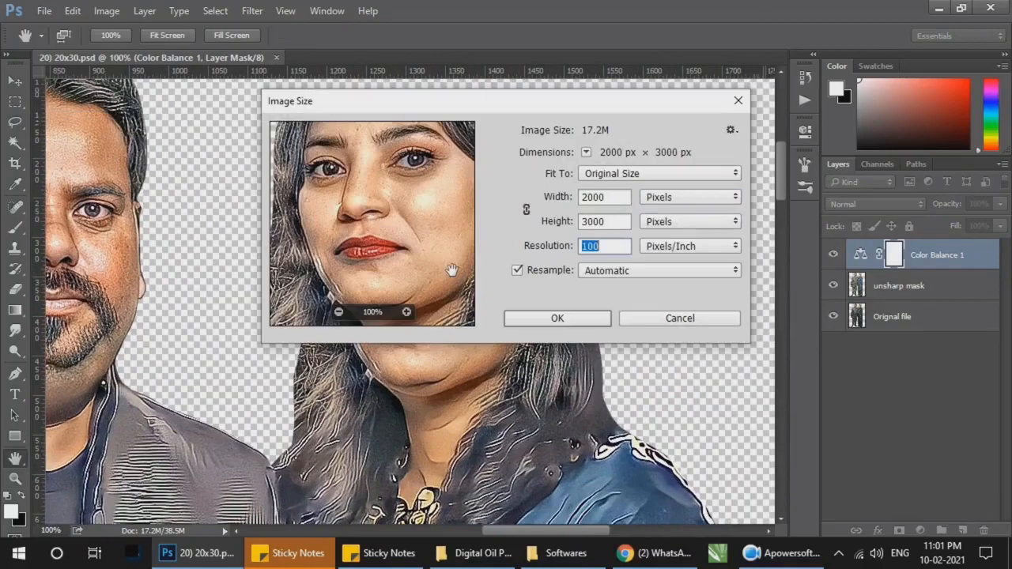
click(689, 197)
click(672, 224)
click(615, 248)
key(BackSpace)
key(BackSpace)
text(50)
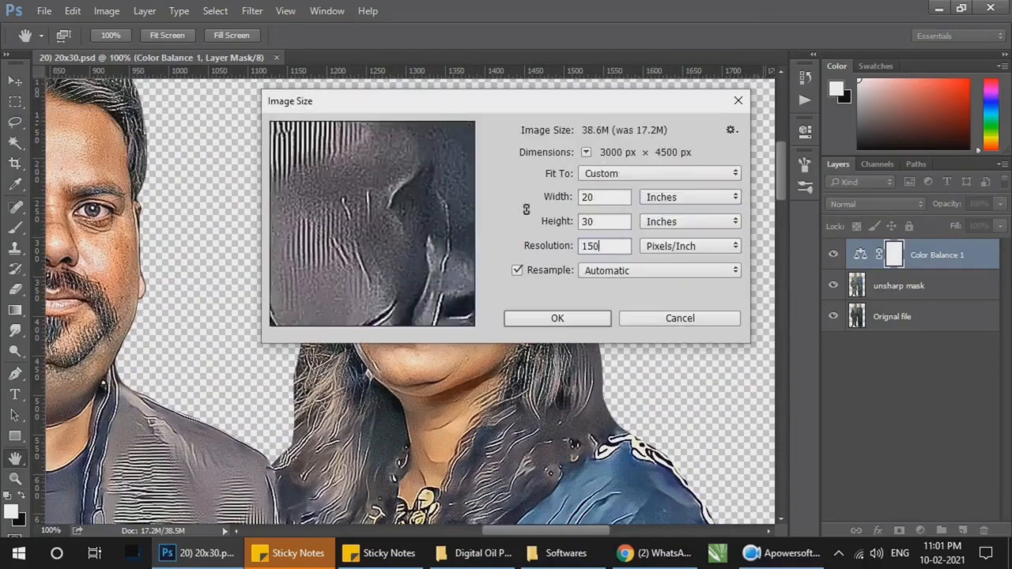
key(Return)
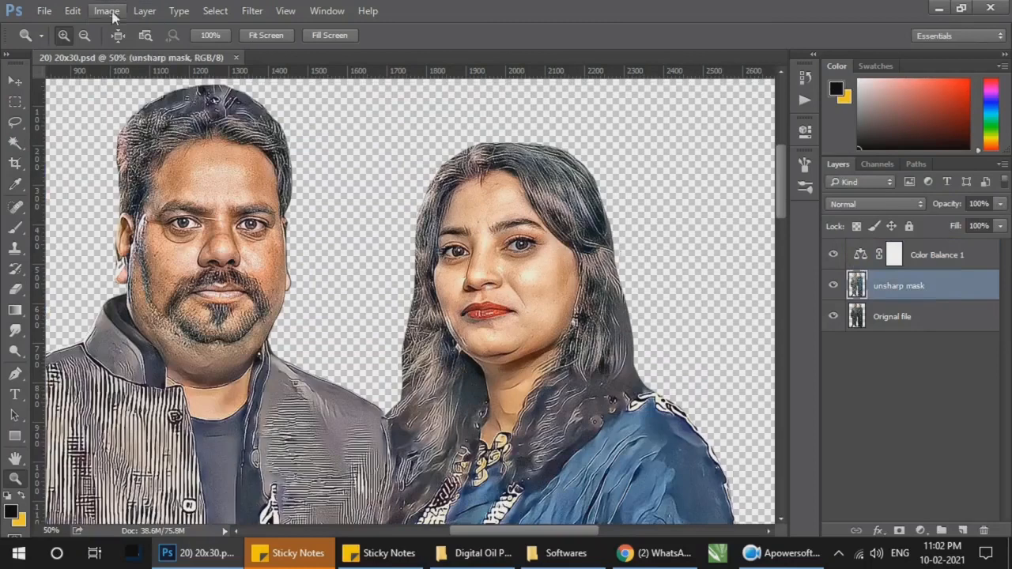
Step: Add a Hue/Saturation adjustment layer directly above the unsharp mask layer and raise the saturation slightly
click(108, 11)
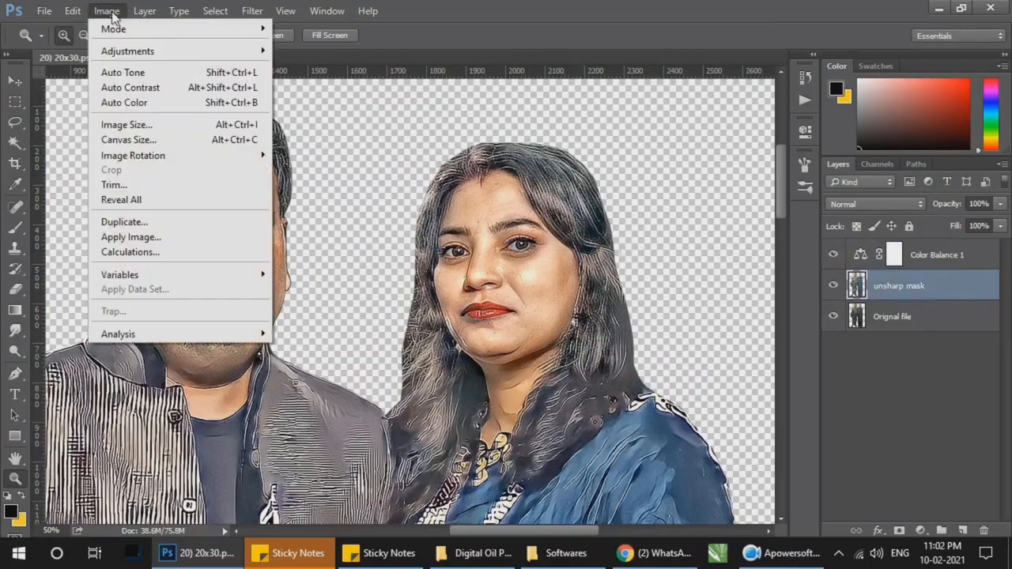
click(879, 529)
click(920, 530)
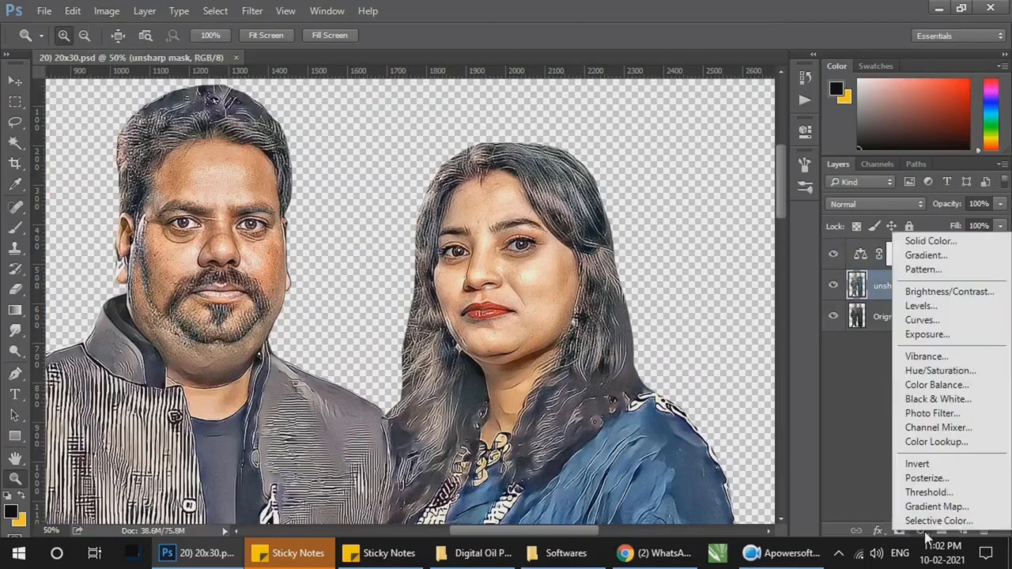
click(936, 369)
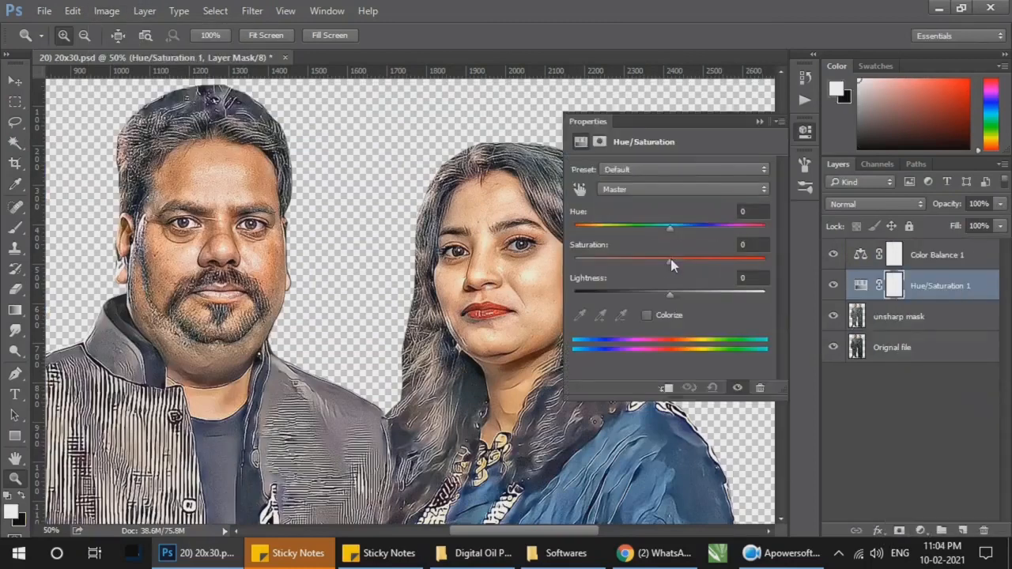
click(759, 121)
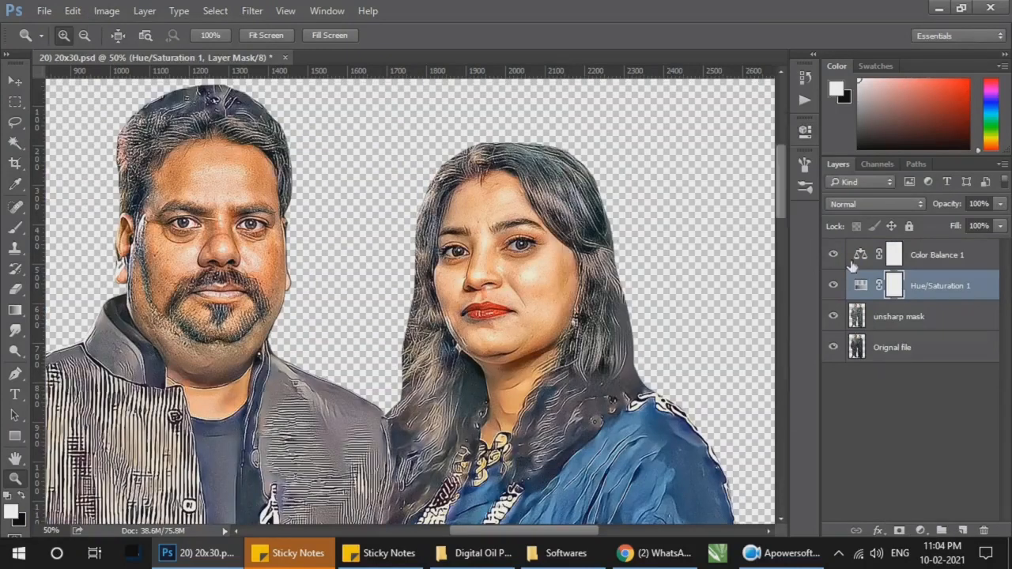
Step: Merge the Color Balance, Hue/Saturation and unsharp mask layers into one layer and compare it with the original
click(945, 265)
shift+click(931, 318)
key(ctrl+e)
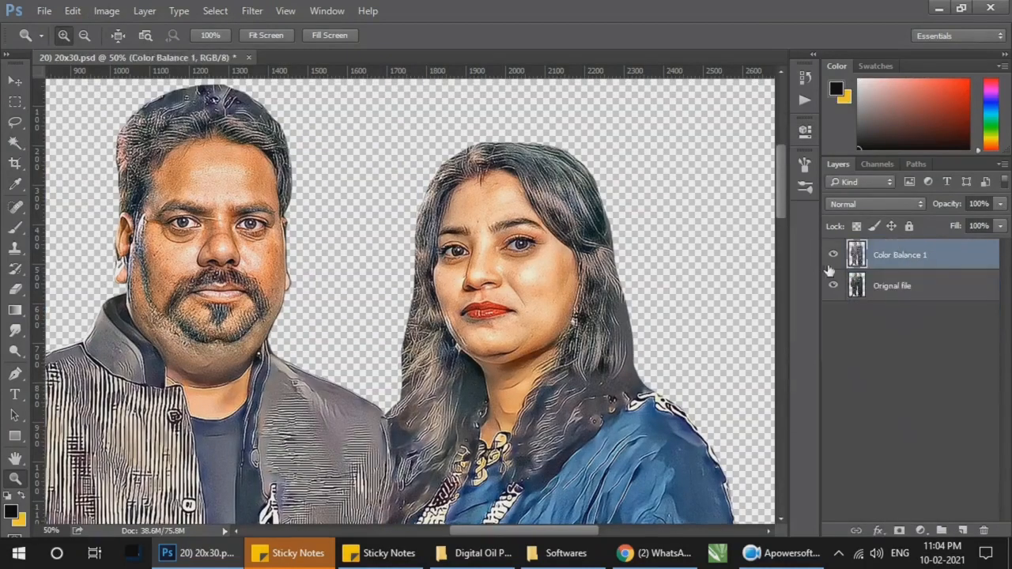
click(832, 255)
click(832, 254)
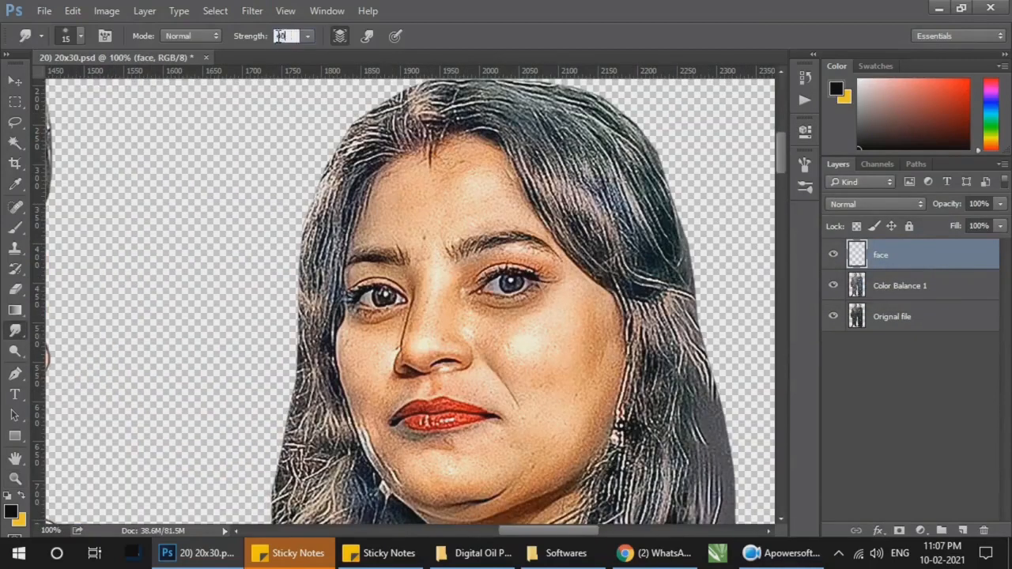
Step: Set the smudge strength to 40% and check the brush tip's 1% Spacing option
click(804, 165)
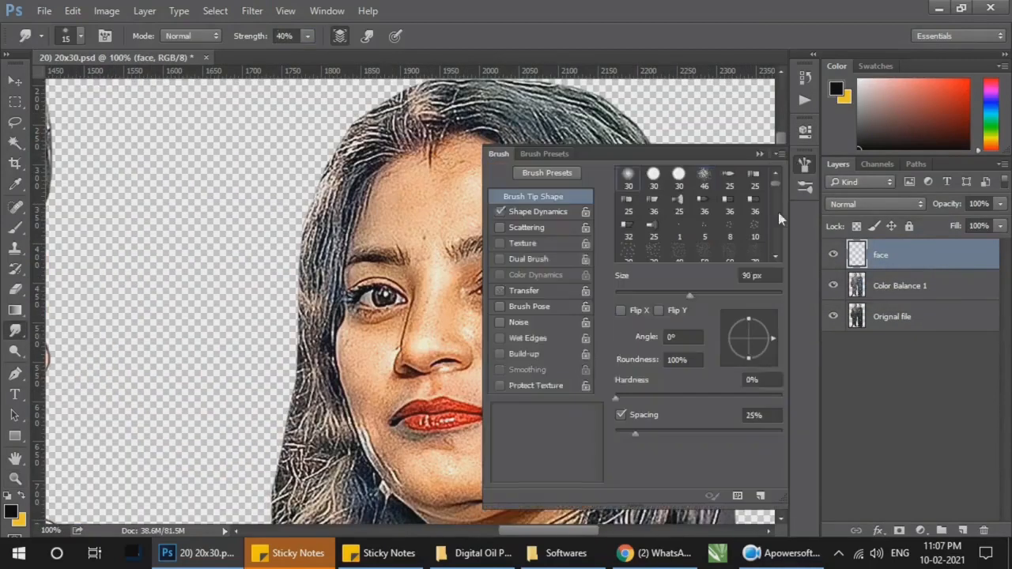
click(620, 415)
click(759, 154)
Step: Smudge the skin of the woman's forehead smooth up to the hairline and eyebrows with a 20 to 25 px brush
key(z)
click(473, 167)
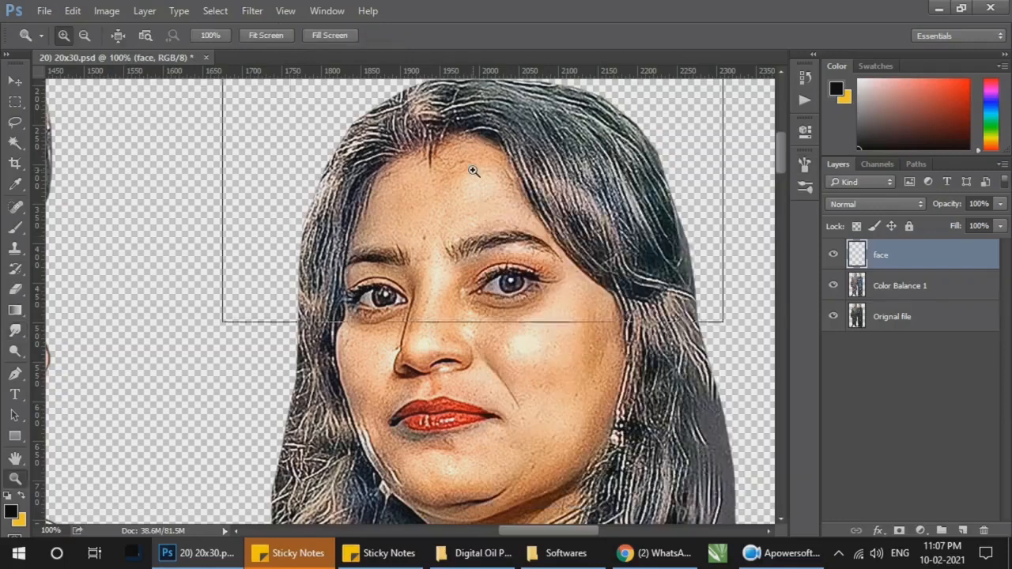
right_click(472, 166)
click(503, 195)
click(431, 300)
key(r)
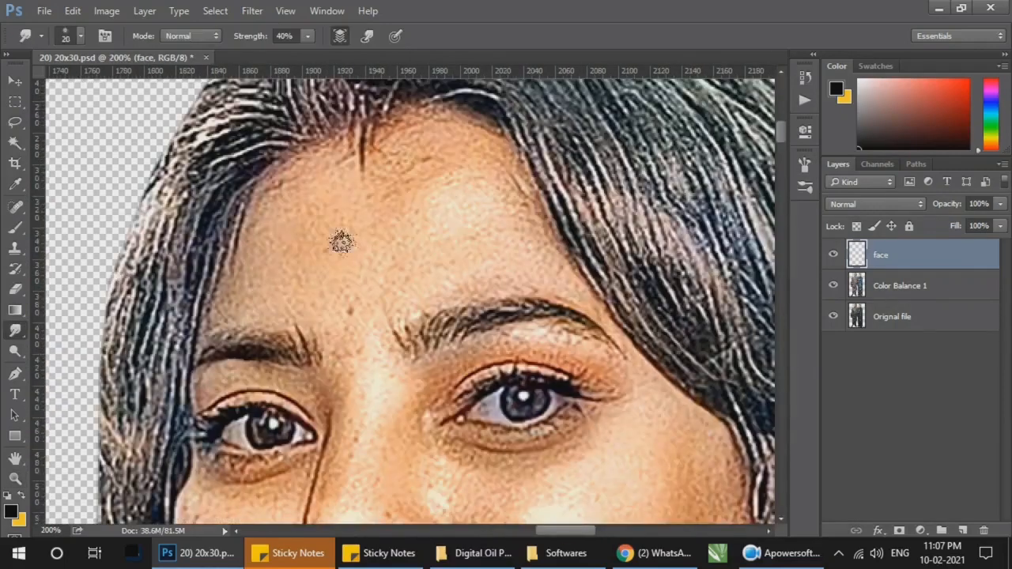
mouse_move(376, 146)
mouse_down()
mouse_move(293, 185)
mouse_move(235, 307)
mouse_move(286, 268)
mouse_move(448, 210)
mouse_move(417, 175)
mouse_move(464, 141)
mouse_move(400, 144)
mouse_move(296, 185)
mouse_move(366, 145)
mouse_move(434, 124)
mouse_move(488, 184)
mouse_move(496, 161)
mouse_move(549, 261)
mouse_move(386, 278)
mouse_move(458, 202)
mouse_move(335, 241)
mouse_move(430, 243)
mouse_move(347, 271)
mouse_move(422, 280)
mouse_move(494, 213)
mouse_move(512, 193)
mouse_move(465, 157)
mouse_move(280, 217)
mouse_move(264, 206)
mouse_move(373, 252)
mouse_up()
key(bracketright)
key(bracketleft)
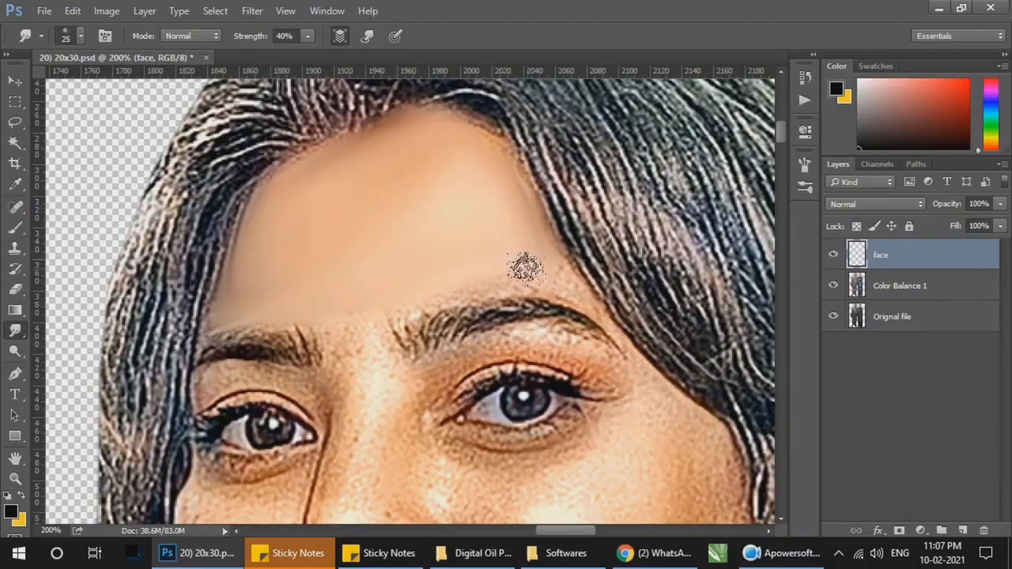
mouse_move(527, 209)
mouse_down()
mouse_move(485, 130)
mouse_move(479, 158)
mouse_move(354, 143)
mouse_move(276, 190)
mouse_move(447, 236)
mouse_move(298, 180)
mouse_up()
Step: Smudge the woman's nose bridge and the skin around her left eye with a 25 px brush, and save the document
drag(592, 322, 593, 212)
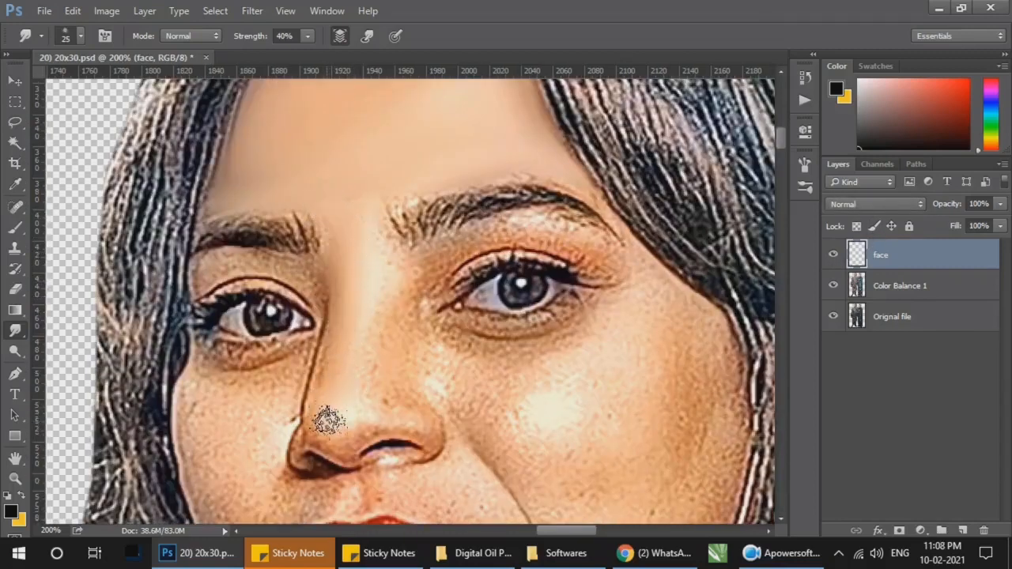
mouse_move(328, 420)
mouse_down()
mouse_move(351, 395)
mouse_move(332, 348)
mouse_move(326, 437)
mouse_move(381, 430)
mouse_up()
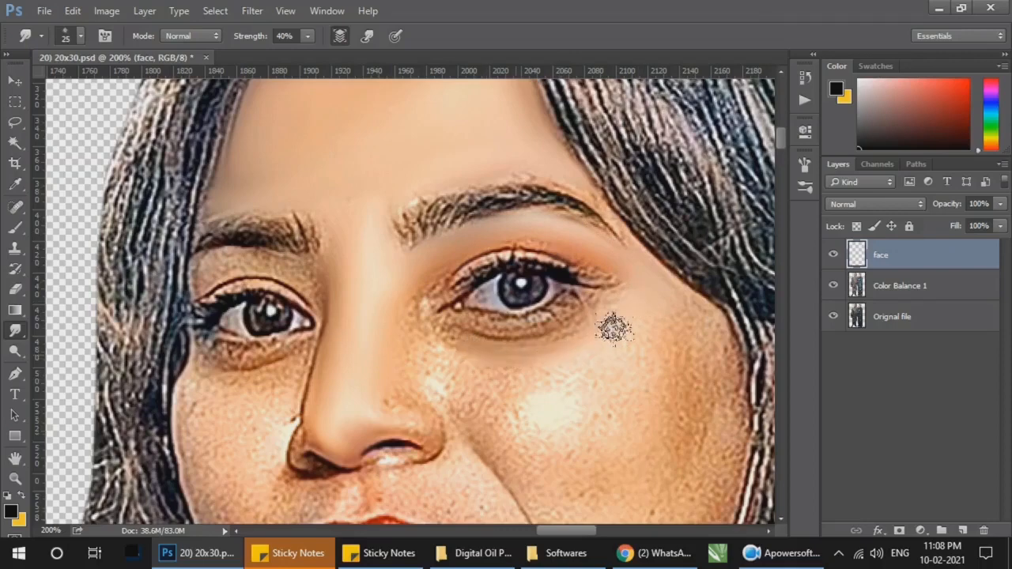
key(ctrl+s)
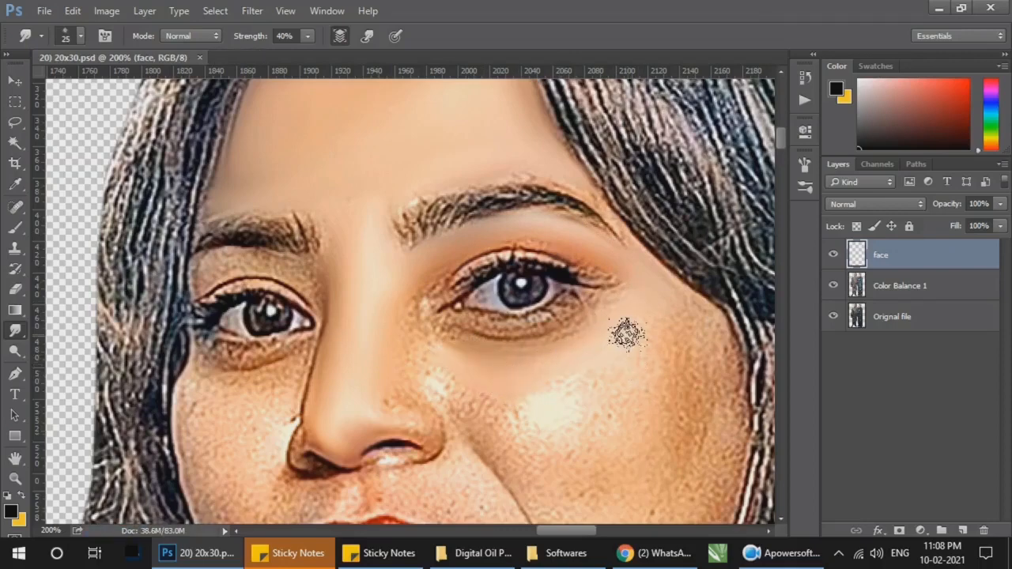
Step: Smudge the woman's left cheek smooth from under the eye to the hair edge with a 25 to 35 px brush
drag(627, 335, 519, 249)
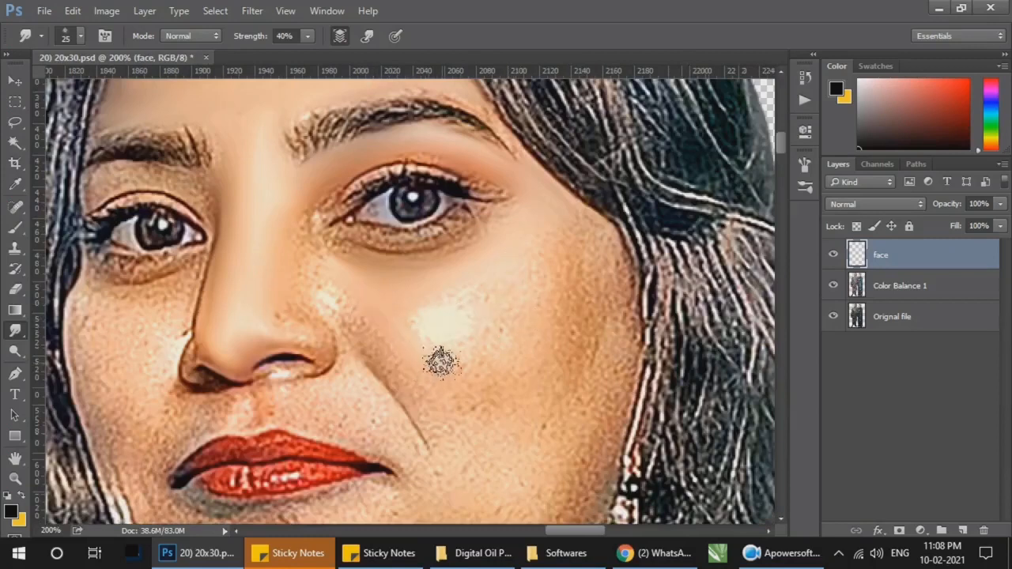
key(bracketright)
mouse_move(440, 362)
mouse_down()
mouse_move(423, 333)
mouse_move(404, 343)
mouse_move(377, 298)
mouse_move(423, 284)
mouse_move(408, 313)
mouse_move(537, 268)
mouse_move(378, 320)
mouse_up()
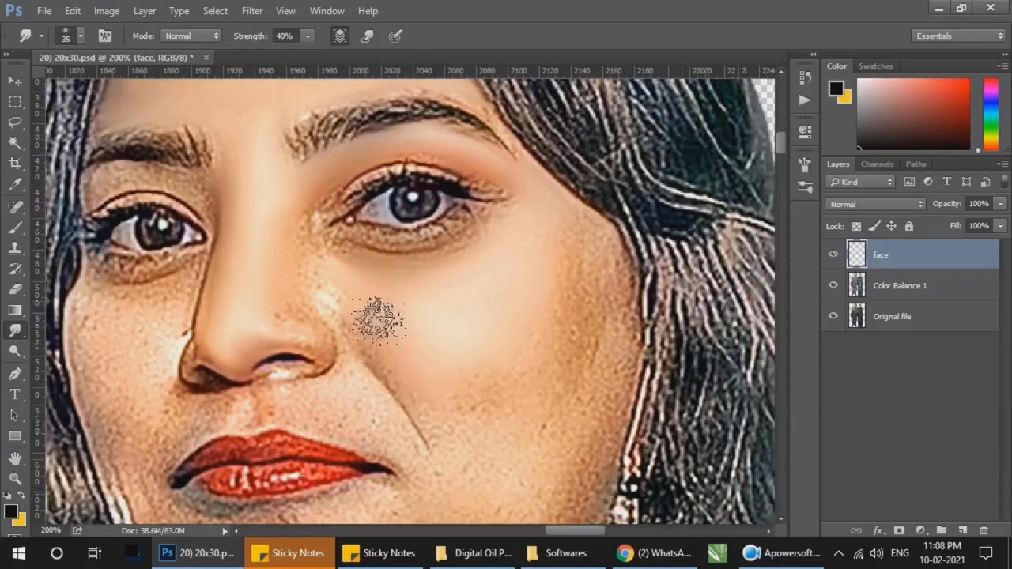
key(bracketleft)
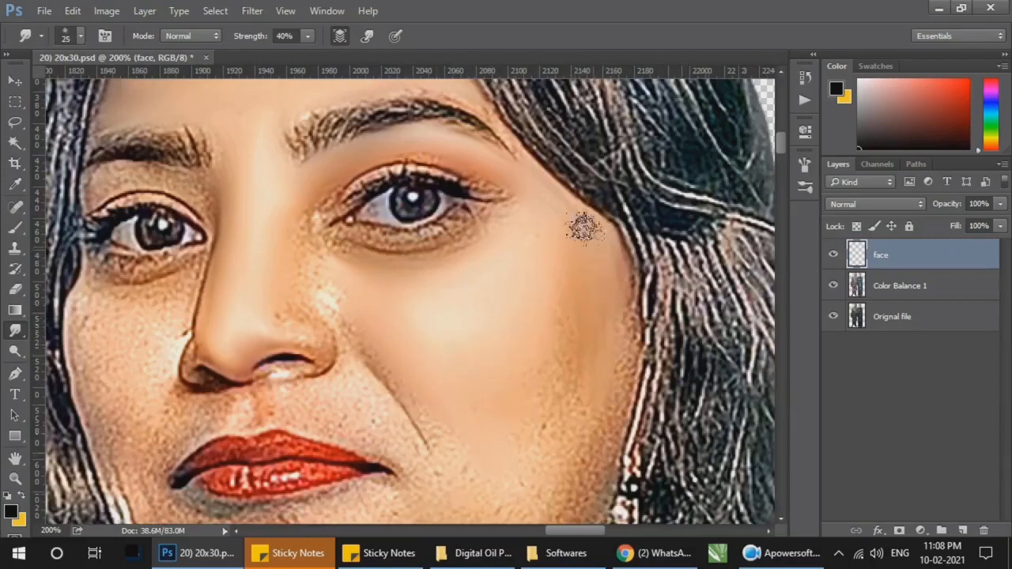
key(bracketright)
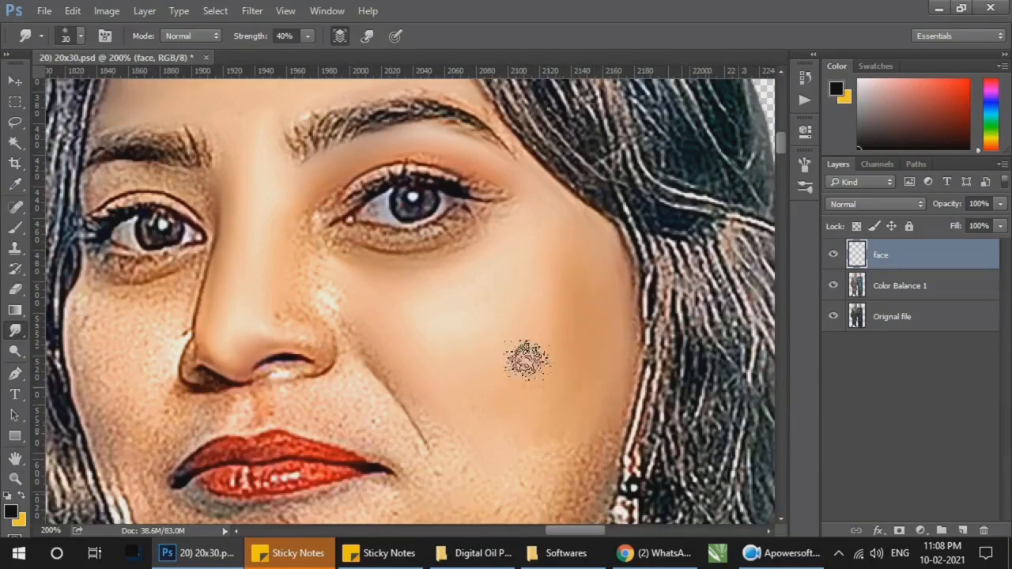
Step: Smudge the woman's lower left cheek, chin and the skin below her lips with a 25 to 30 px brush
scroll(585, 396, down, 2)
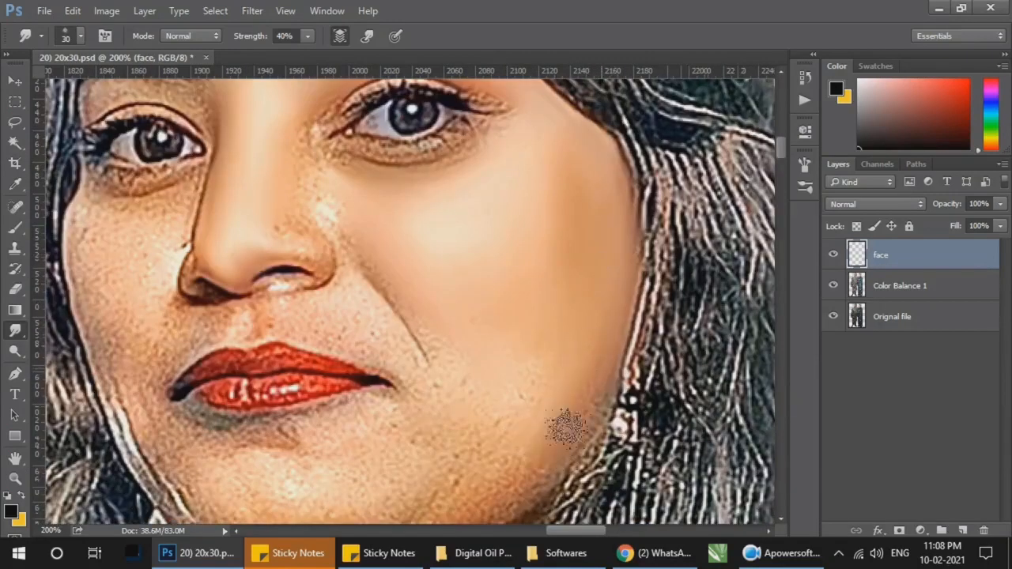
scroll(555, 342, down, 2)
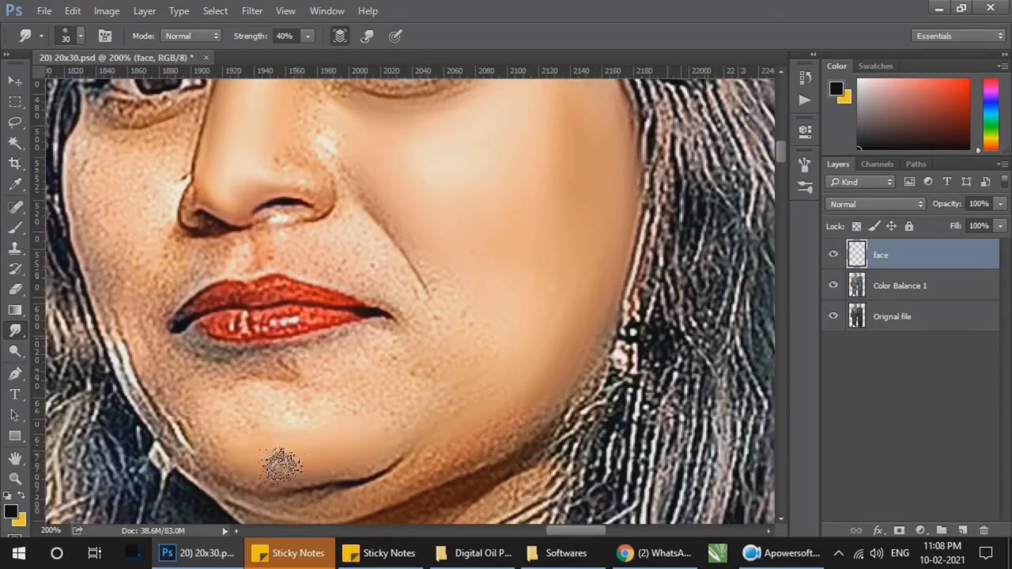
mouse_move(400, 412)
mouse_down()
mouse_move(317, 401)
mouse_move(224, 410)
mouse_move(242, 459)
mouse_move(392, 426)
mouse_move(371, 412)
mouse_move(444, 336)
mouse_up()
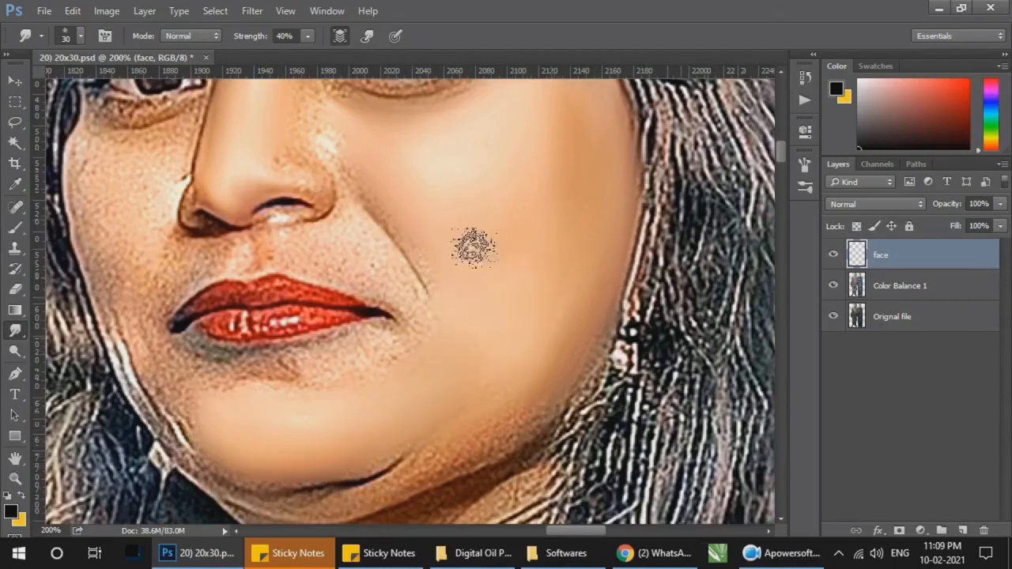
key(bracketleft)
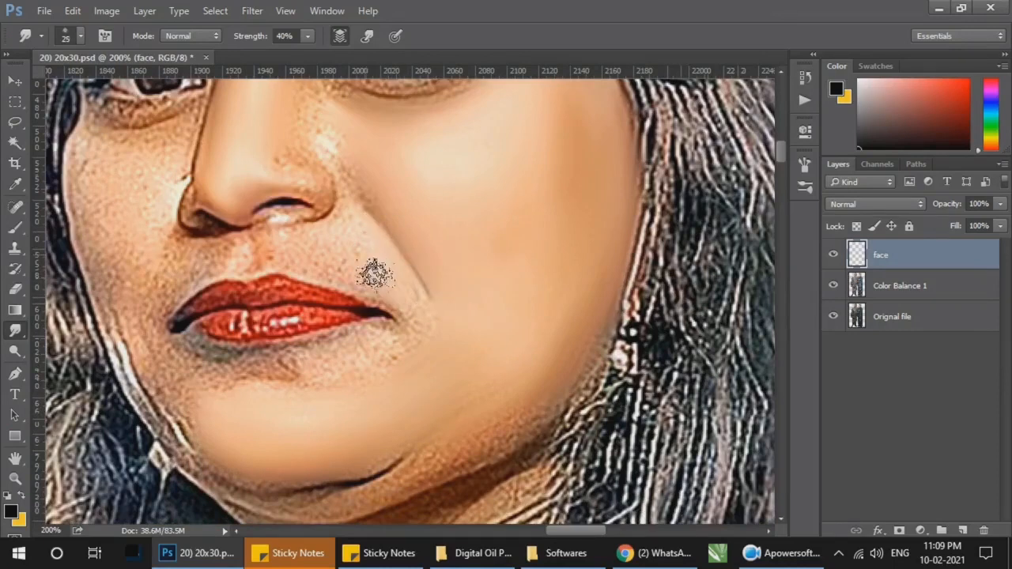
mouse_move(423, 334)
mouse_down()
mouse_move(356, 350)
mouse_move(338, 377)
mouse_move(295, 377)
mouse_move(320, 378)
mouse_move(360, 354)
mouse_move(253, 382)
mouse_move(181, 377)
mouse_move(180, 396)
mouse_move(210, 418)
mouse_move(300, 369)
mouse_move(238, 373)
mouse_up()
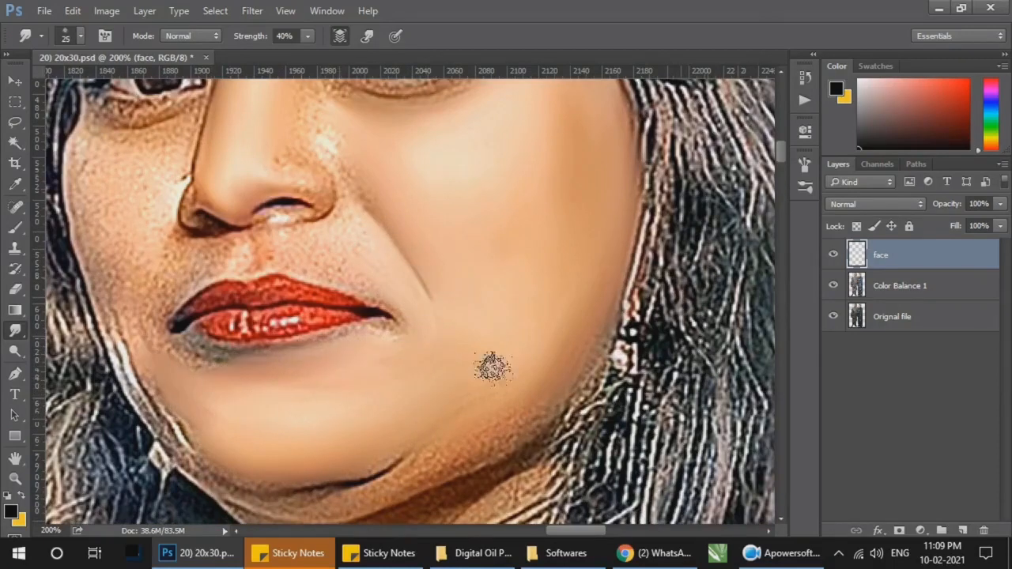
Step: Compare the woman's face with and without the face layer at 100% view
key(z)
right_click(494, 302)
click(525, 316)
drag(492, 300, 507, 395)
key(r)
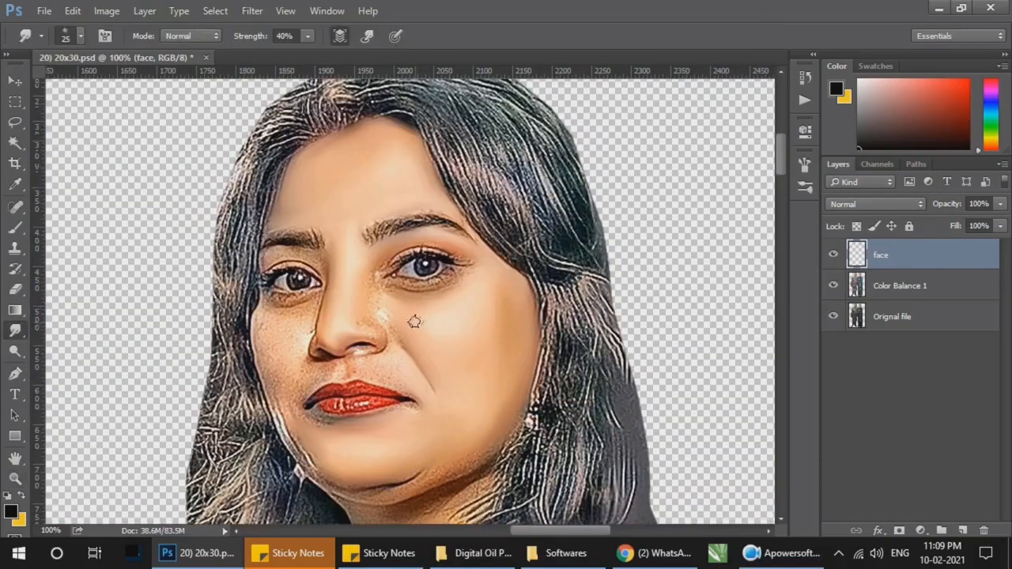
click(832, 256)
click(833, 255)
Step: Smudge the left side of the woman's nose and the skin beneath her left eye with a 15 px brush
key(z)
click(272, 326)
click(273, 326)
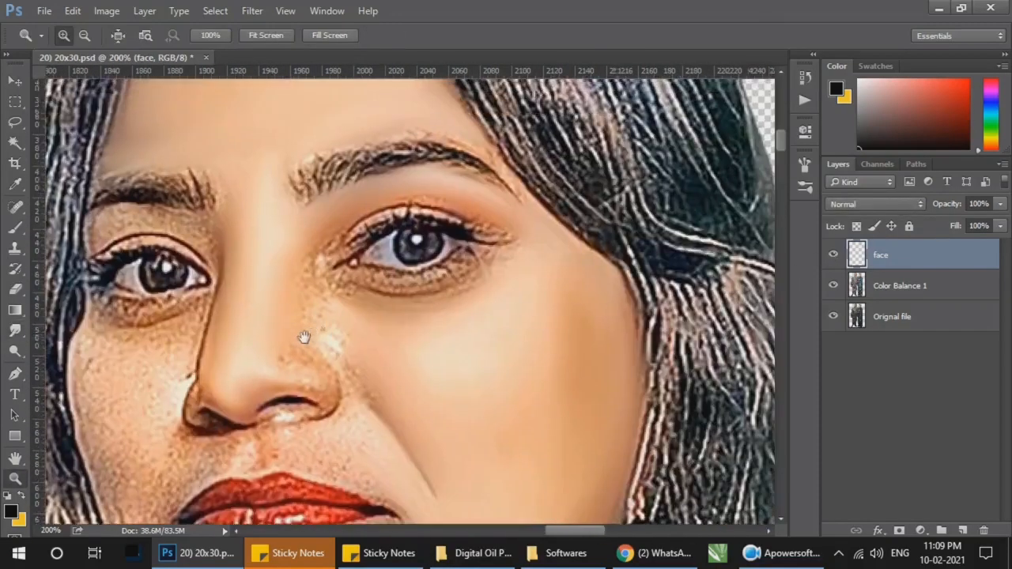
click(306, 334)
key(r)
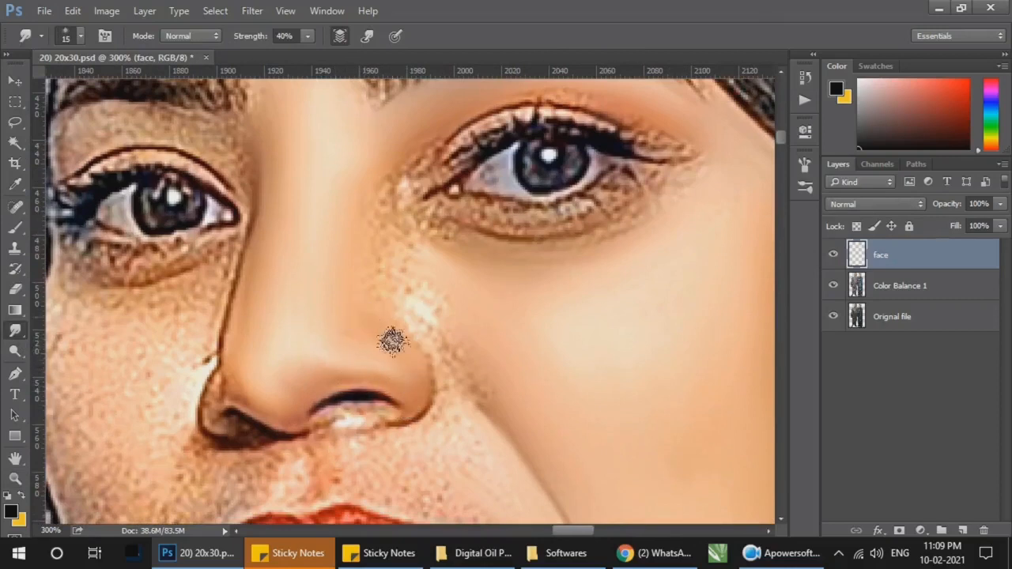
mouse_move(393, 339)
mouse_down()
mouse_move(398, 285)
mouse_move(441, 355)
mouse_move(418, 437)
mouse_move(491, 400)
mouse_up()
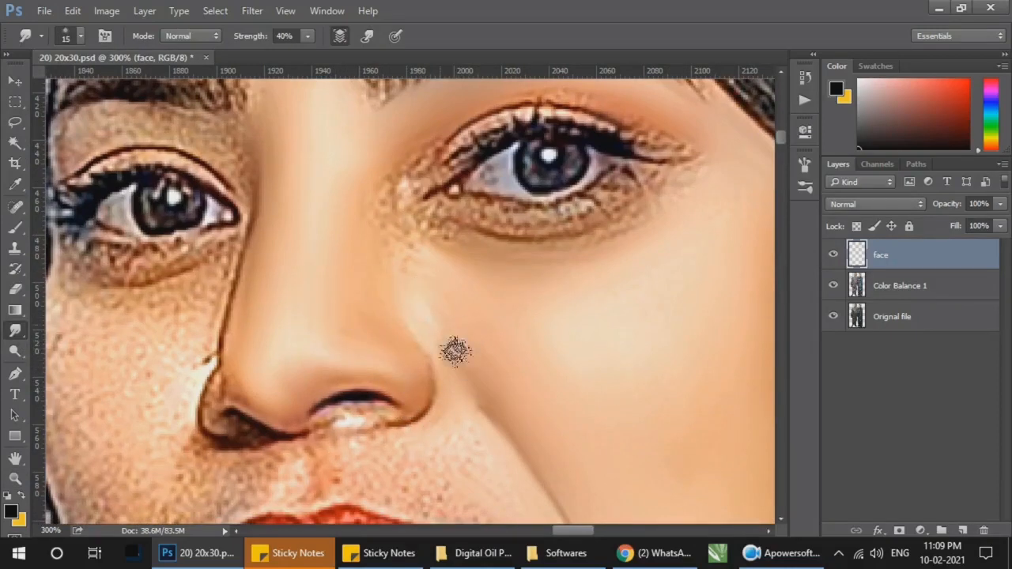
drag(484, 243, 413, 268)
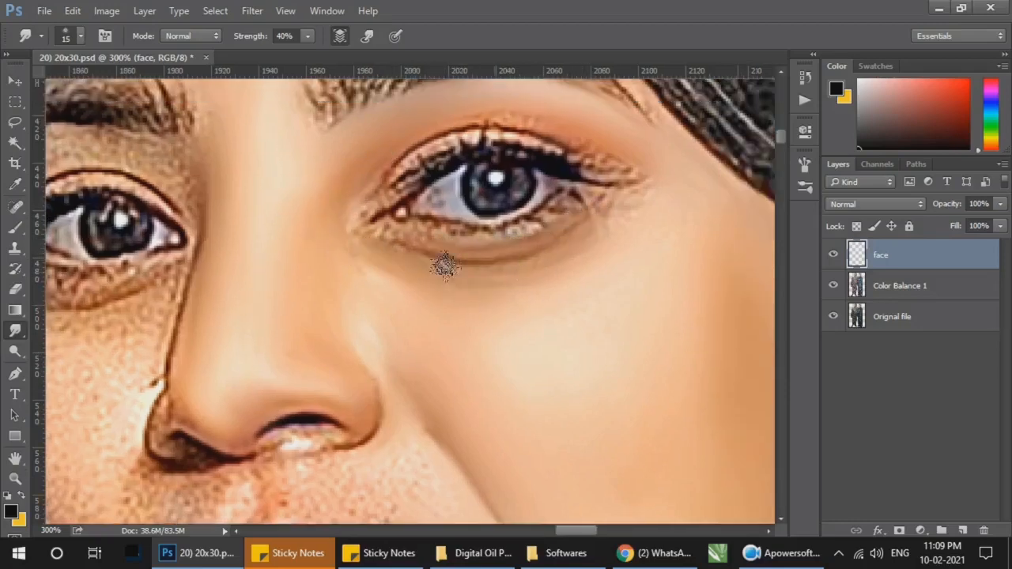
Step: Smudge the skin under the woman's right eye, then her right cheek down to the jawline, with a 15 to 25 px brush
drag(453, 296, 548, 185)
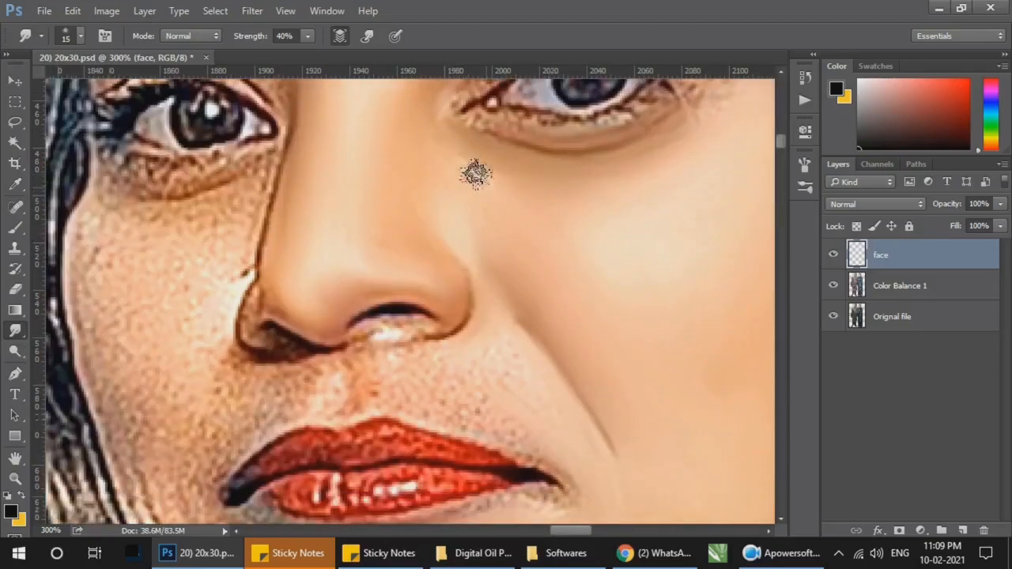
drag(475, 173, 602, 199)
drag(253, 235, 350, 242)
drag(215, 273, 335, 275)
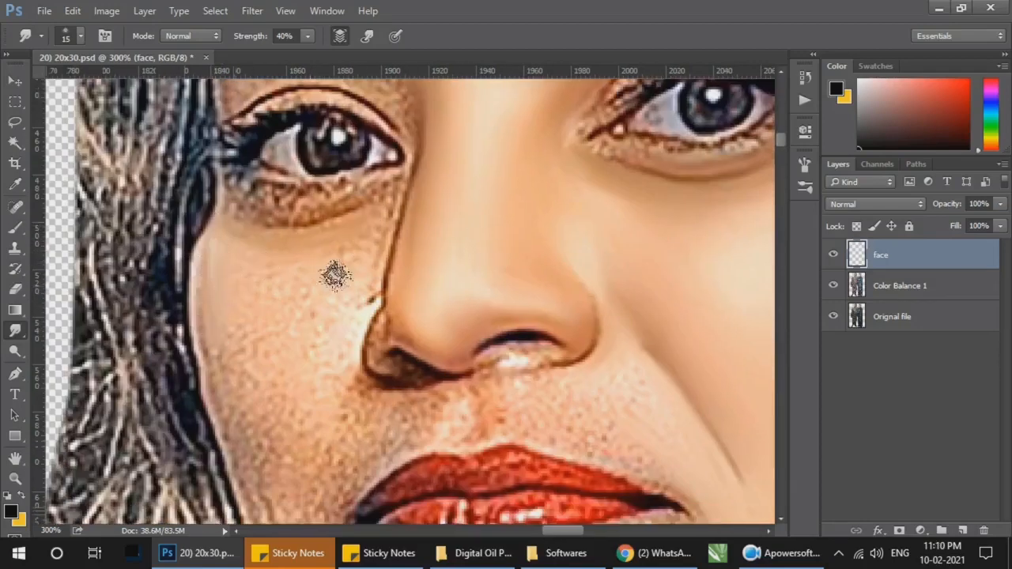
key(bracketright)
key(bracketright)
mouse_move(253, 272)
mouse_down()
mouse_move(245, 396)
mouse_move(261, 396)
mouse_move(332, 277)
mouse_move(301, 388)
mouse_move(298, 321)
mouse_move(347, 317)
mouse_up()
drag(419, 283, 426, 219)
mouse_move(279, 393)
mouse_down()
mouse_move(278, 401)
mouse_move(242, 364)
mouse_move(263, 357)
mouse_move(280, 452)
mouse_up()
drag(314, 418, 289, 300)
mouse_move(254, 341)
mouse_down()
mouse_move(274, 400)
mouse_move(254, 305)
mouse_up()
mouse_move(285, 356)
mouse_down()
mouse_move(293, 352)
mouse_move(276, 330)
mouse_up()
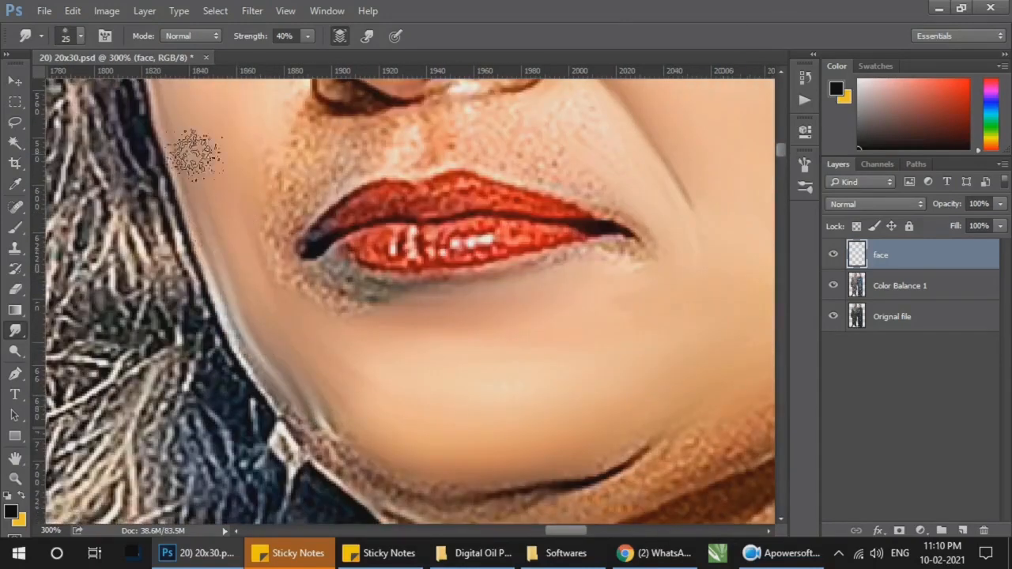
Step: Smudge the skin above the woman's upper lip, around her nostrils and beside her nose with a 10 to 25 px brush
drag(196, 155, 220, 311)
key(bracketleft)
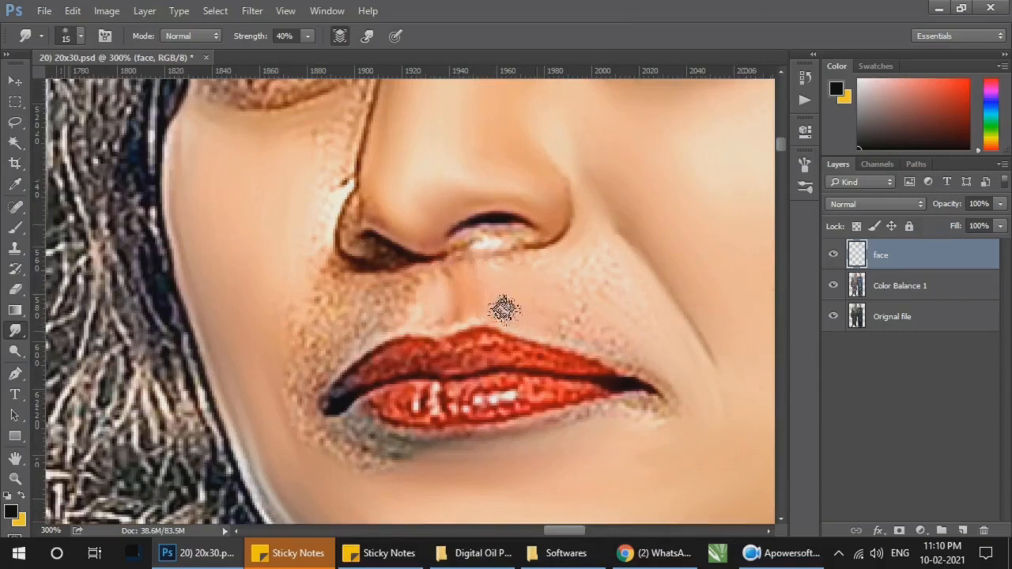
key(bracketright)
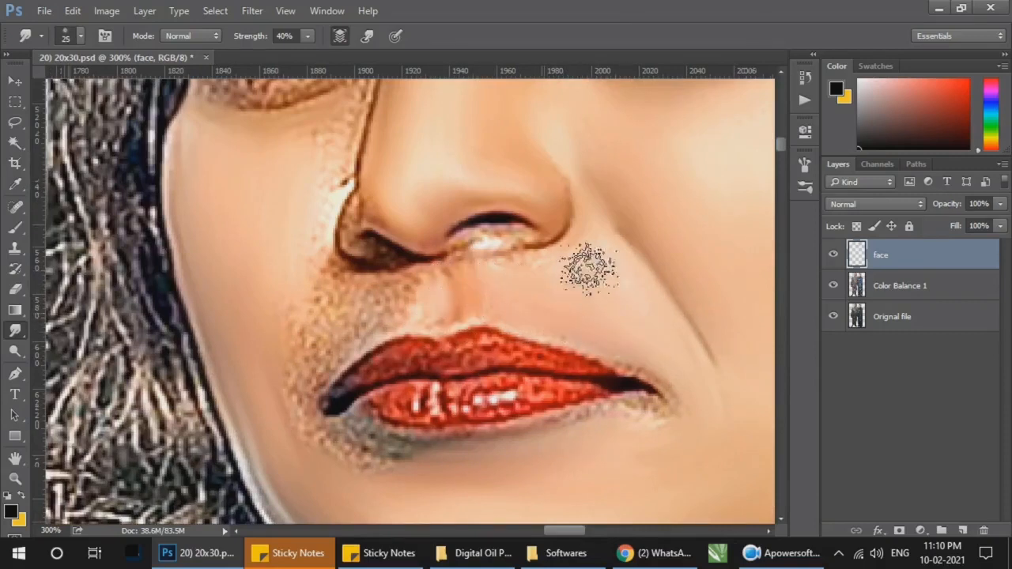
key(bracketleft)
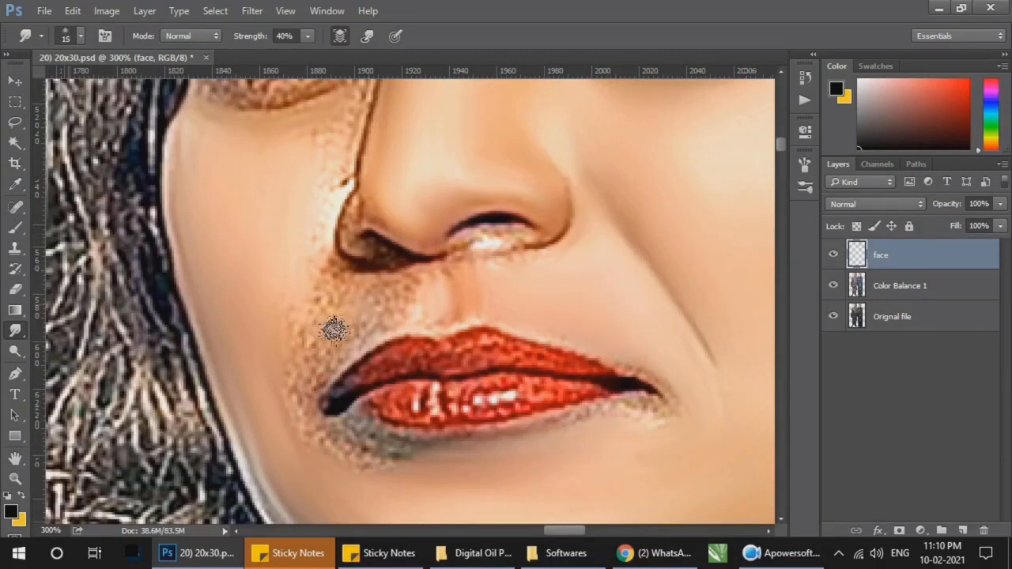
mouse_move(334, 331)
mouse_down()
mouse_move(309, 330)
mouse_move(283, 360)
mouse_move(309, 355)
mouse_move(298, 405)
mouse_up()
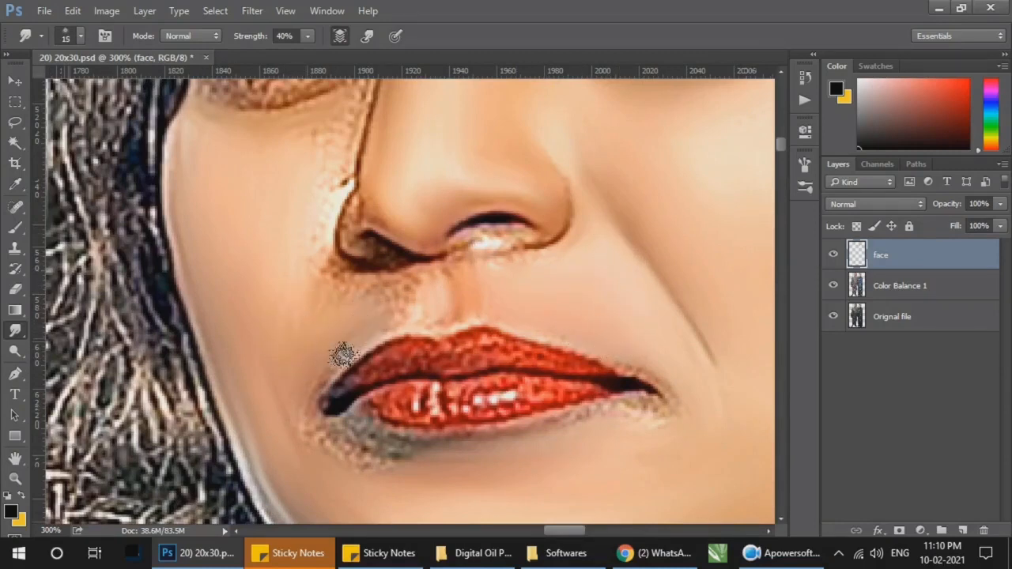
mouse_move(299, 355)
mouse_down()
mouse_move(283, 294)
mouse_move(319, 306)
mouse_move(275, 238)
mouse_move(286, 351)
mouse_up()
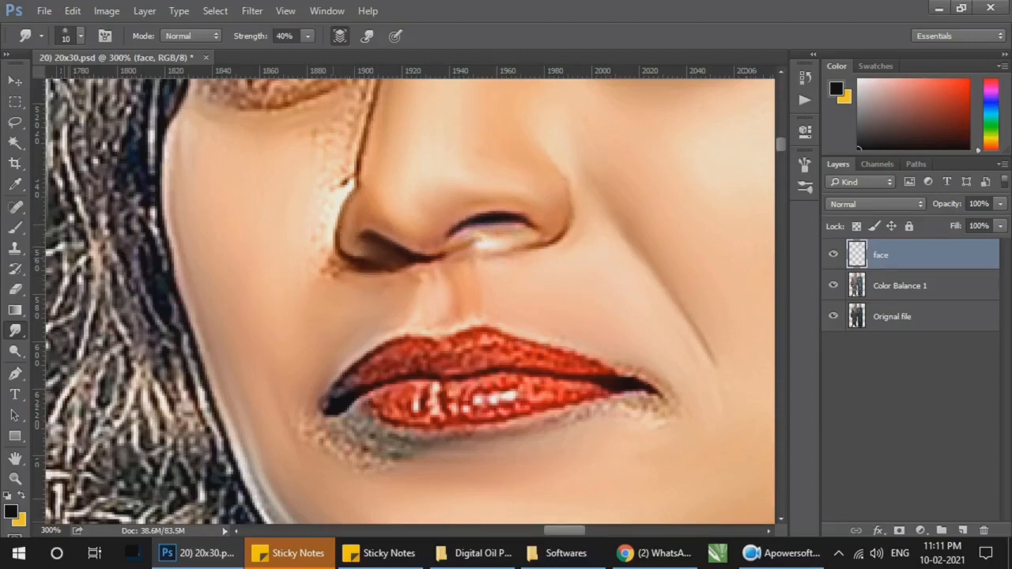
key(bracketright)
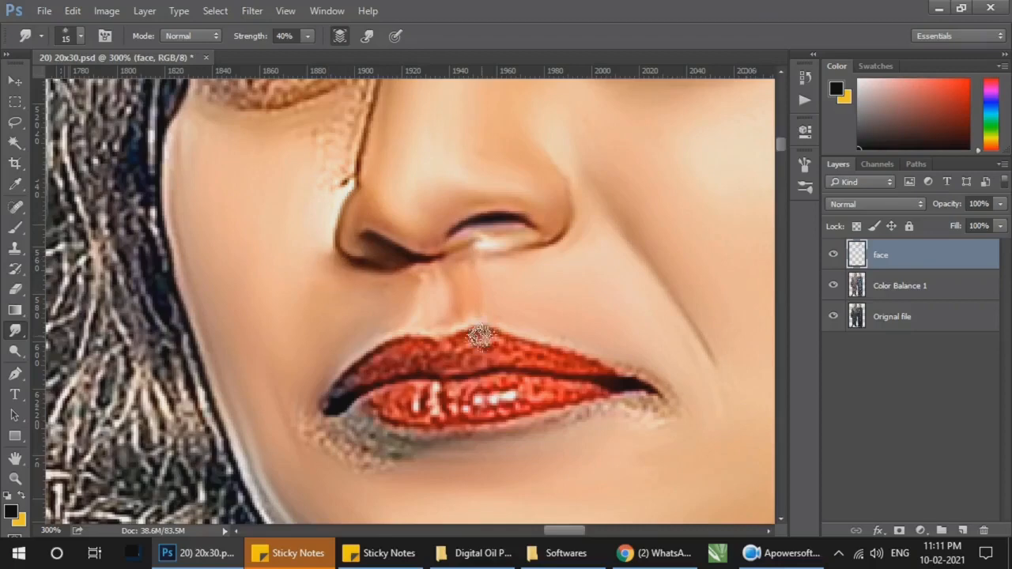
scroll(443, 324, up, 2)
scroll(424, 311, up, 5)
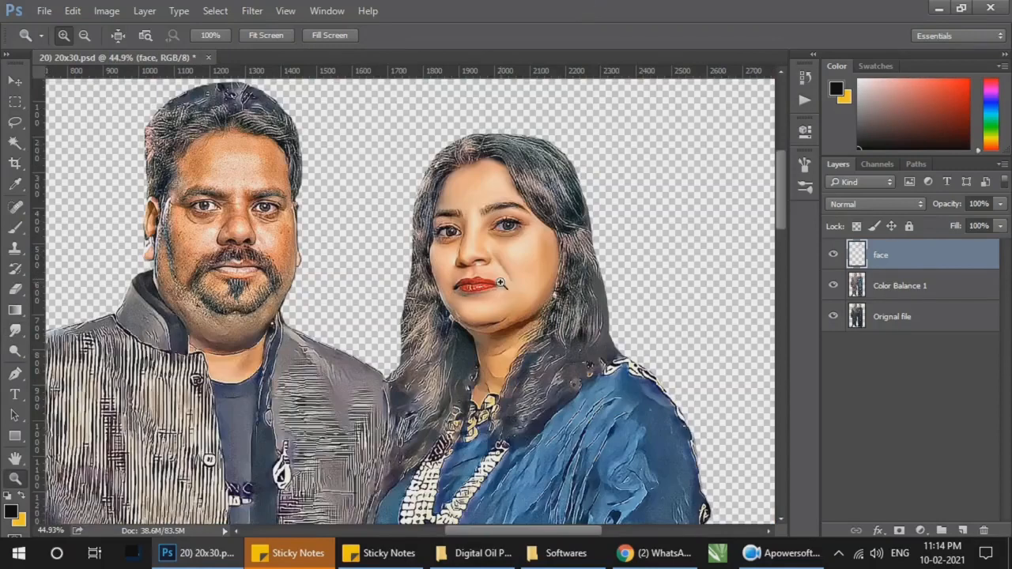
Step: Smudge the crease under the woman's chin and the adjoining jawline smooth with a 25 px brush at 40% strength
click(503, 355)
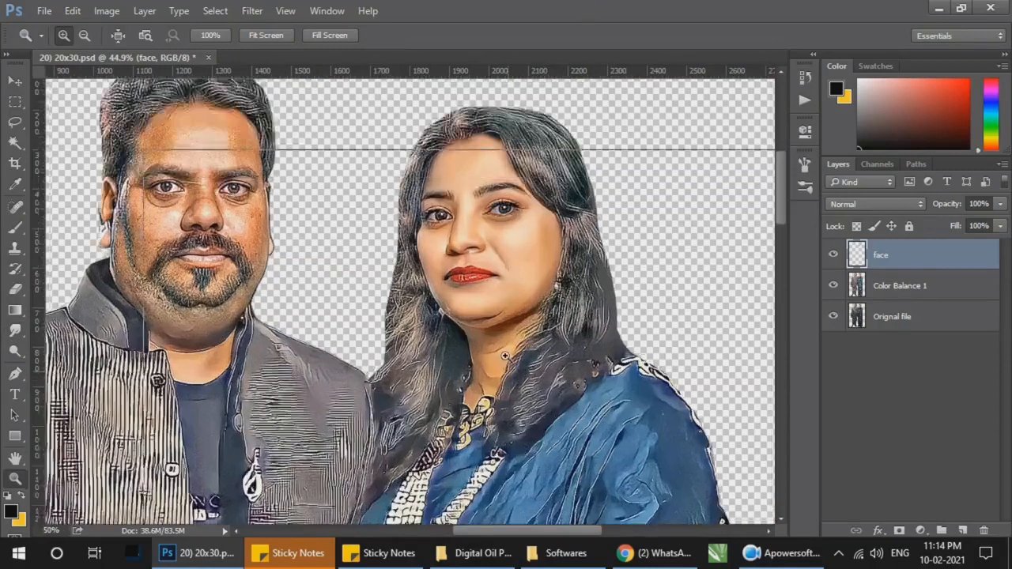
click(503, 356)
click(506, 348)
click(512, 291)
click(15, 330)
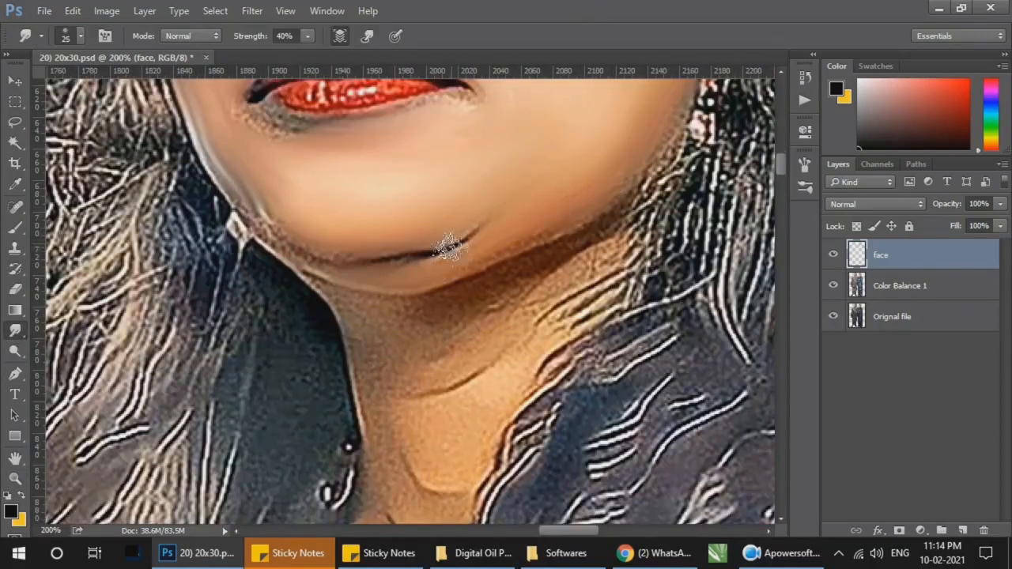
mouse_move(275, 215)
mouse_down()
mouse_move(363, 245)
mouse_move(565, 228)
mouse_up()
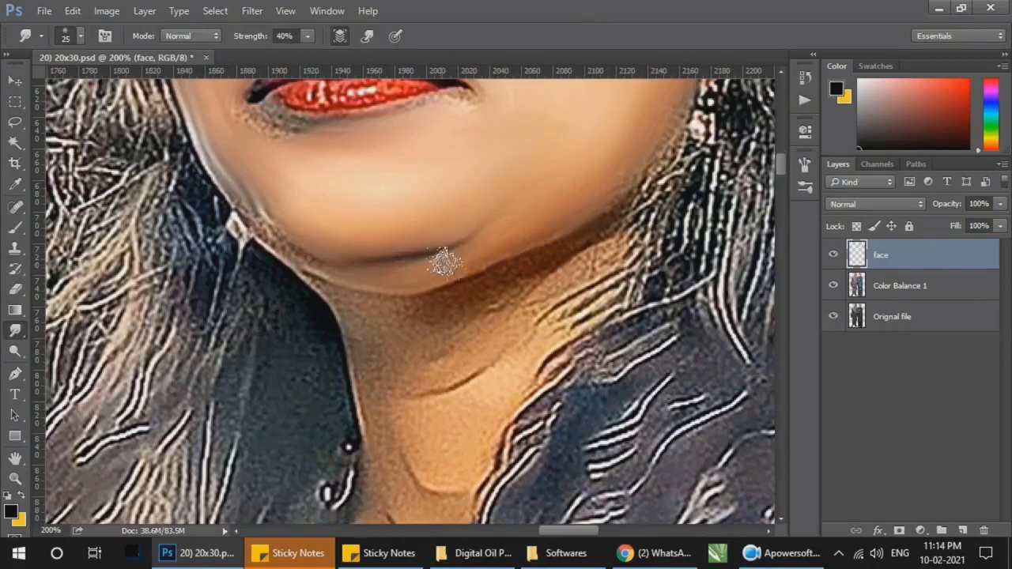
Step: Smudge the woman's neck skin from under the chin down to the necklace with a 25 px brush
scroll(574, 221, down, 2)
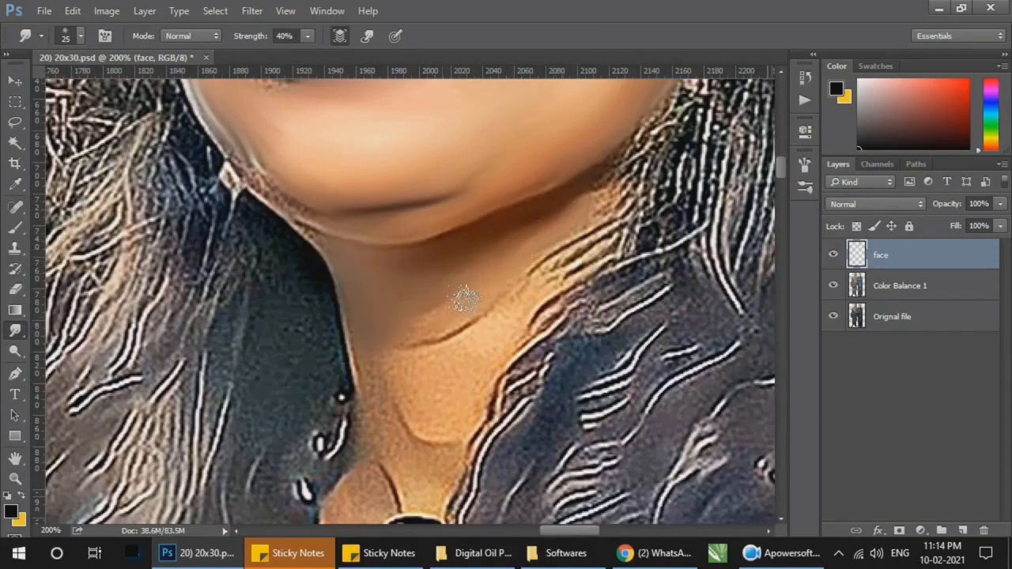
scroll(465, 298, down, 3)
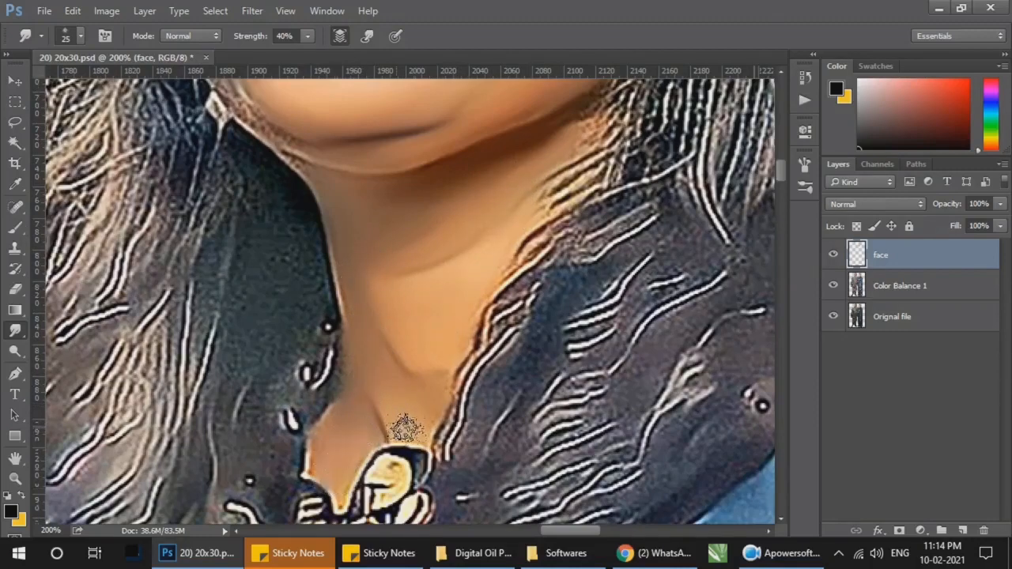
scroll(464, 368, up, 5)
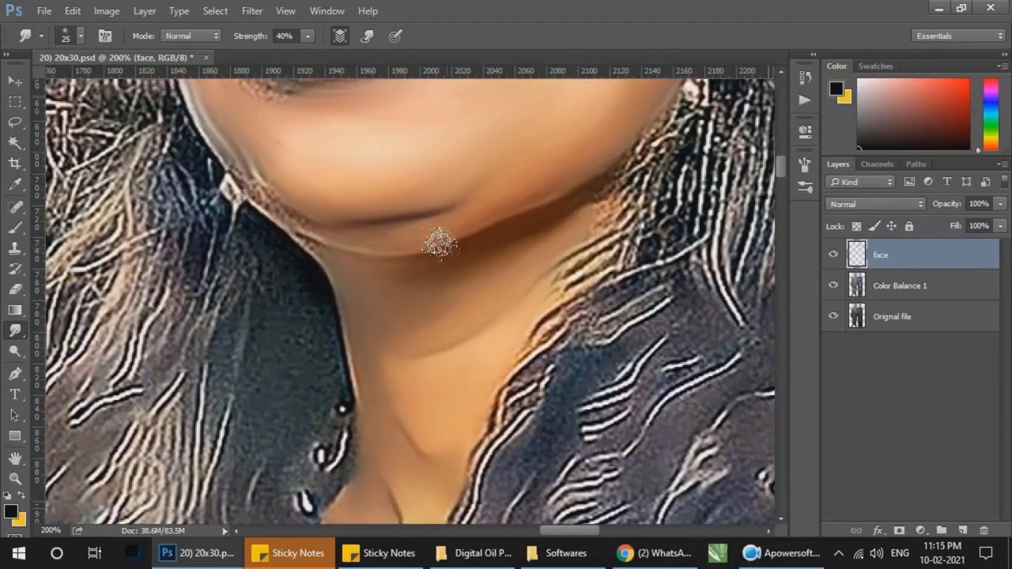
Step: Smudge the grainy dark patch below the woman's lower lip and beside the mouth corner with a 10 px brush
key(z)
right_click(475, 251)
click(499, 267)
drag(484, 240, 551, 355)
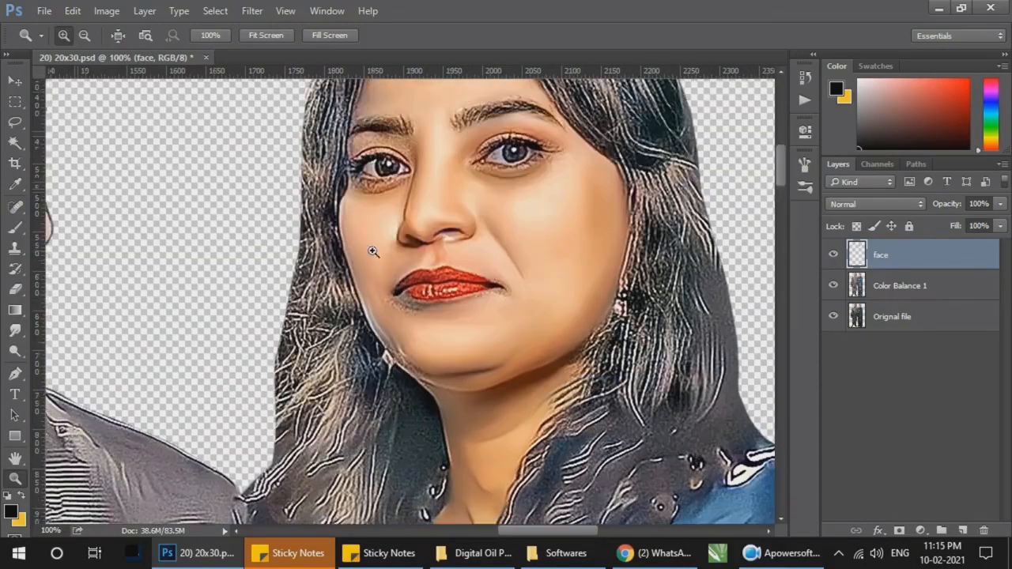
drag(373, 252, 553, 341)
drag(316, 244, 431, 289)
click(16, 331)
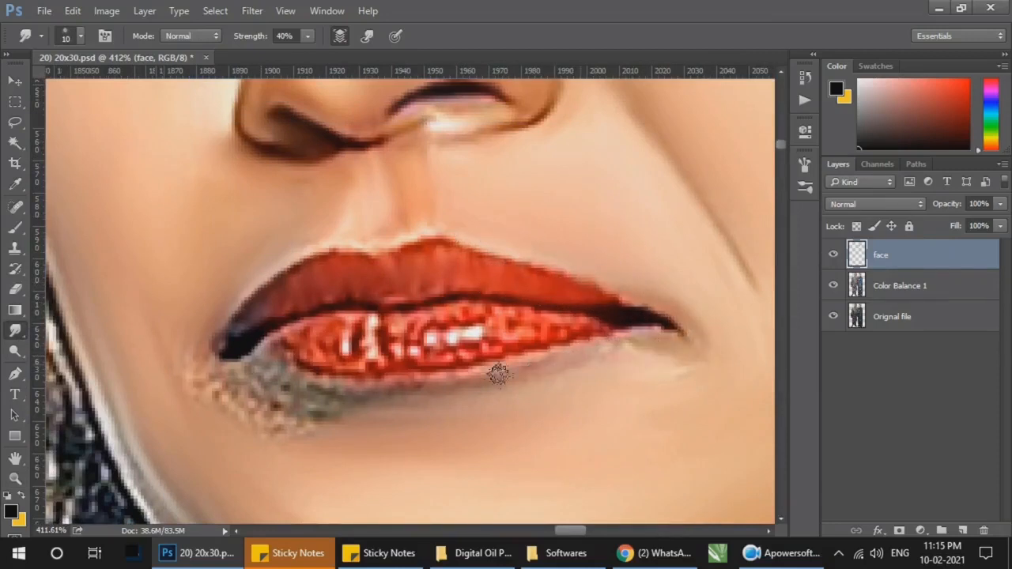
key(])
drag(240, 403, 344, 432)
drag(260, 428, 329, 430)
drag(230, 405, 357, 417)
key(bracketleft)
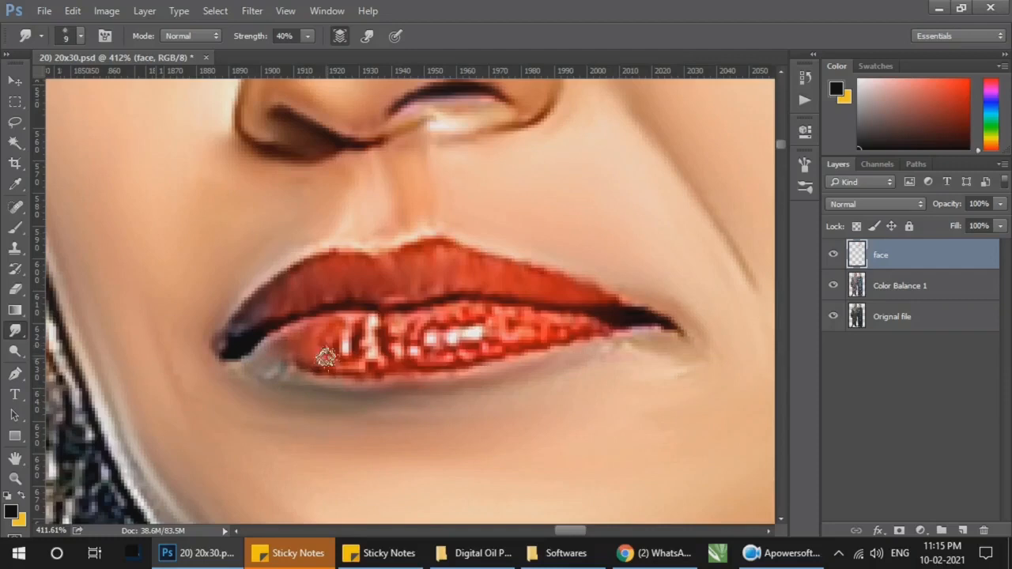
Step: Smudge the woman's lower lip and soften its white highlights with a 10 px brush
key(bracketright)
mouse_move(356, 328)
mouse_down()
mouse_move(387, 335)
mouse_move(327, 360)
mouse_move(382, 366)
mouse_move(406, 341)
mouse_move(434, 336)
mouse_move(426, 360)
mouse_move(451, 336)
mouse_up()
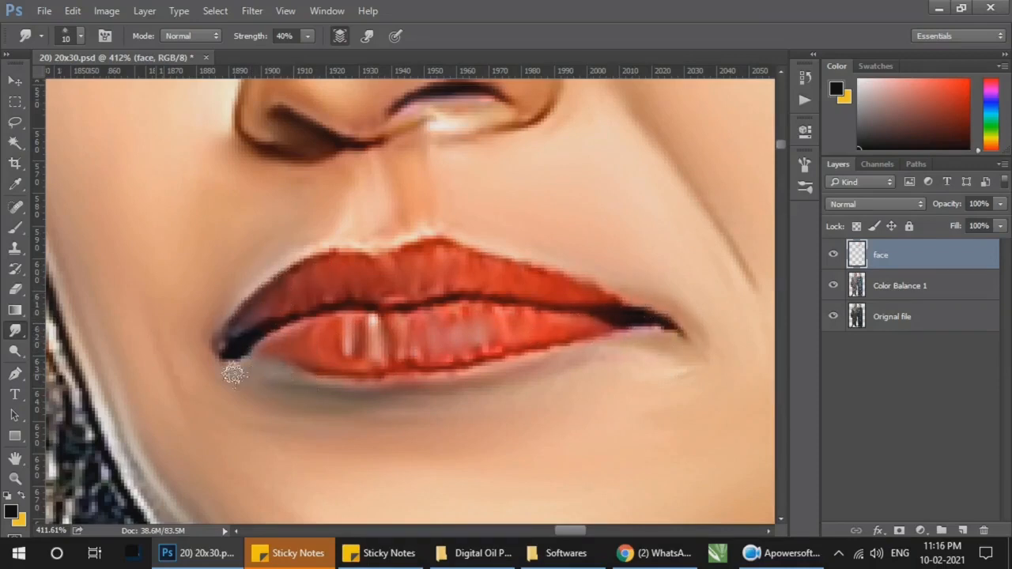
drag(411, 381, 402, 339)
Step: Compare the woman's face with and without the face layer at 100% view, and save the document
key(z)
key(ctrl+1)
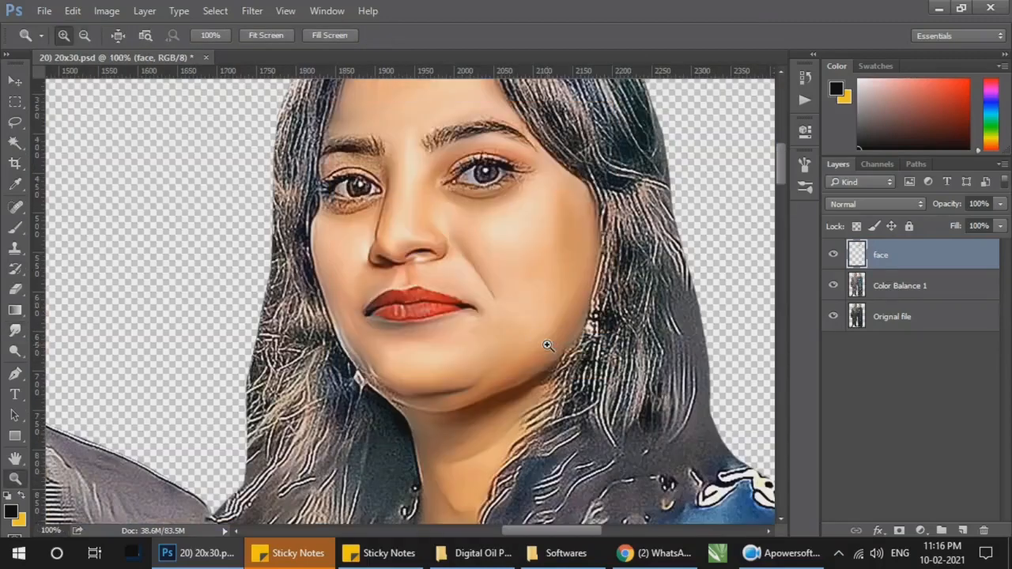
click(833, 256)
click(833, 256)
key(ctrl+s)
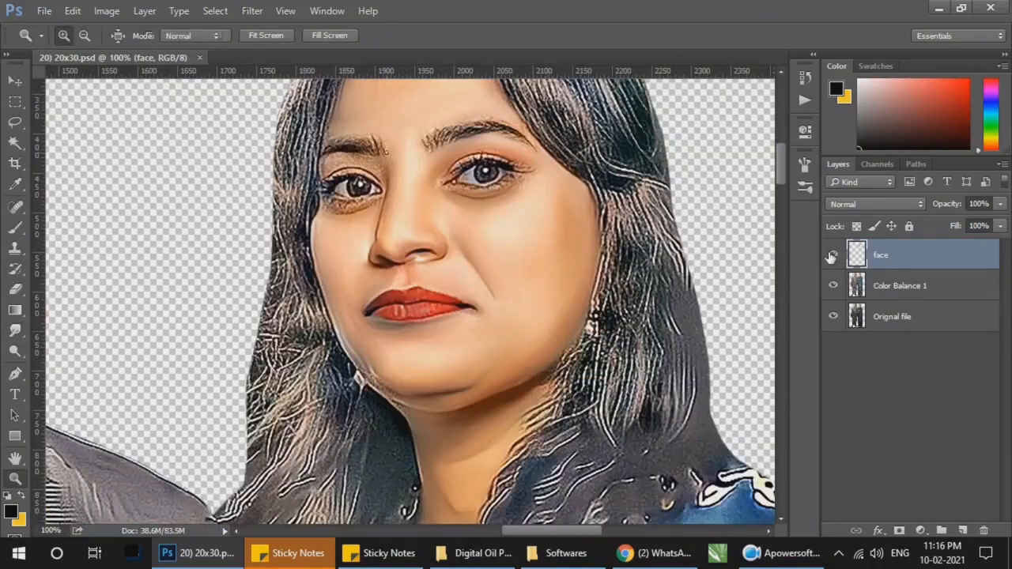
Step: Smudge the skin below the eyebrow and along the upper eyelid crease of the woman's eye on the image's left with a 10 px brush
key(ctrl+space)
drag(333, 123, 371, 240)
click(21, 325)
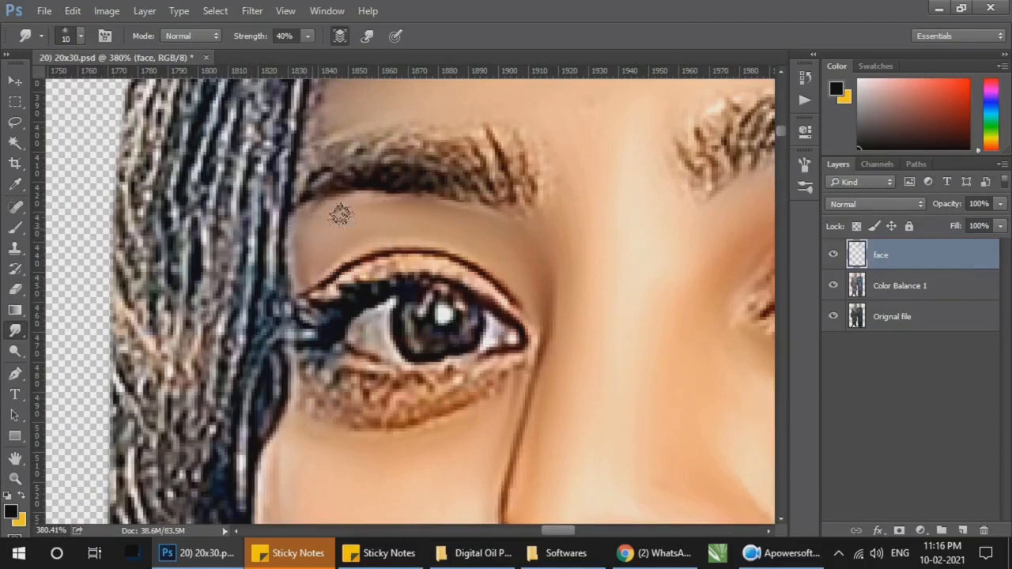
mouse_move(486, 289)
mouse_down()
mouse_move(349, 264)
mouse_move(421, 259)
mouse_up()
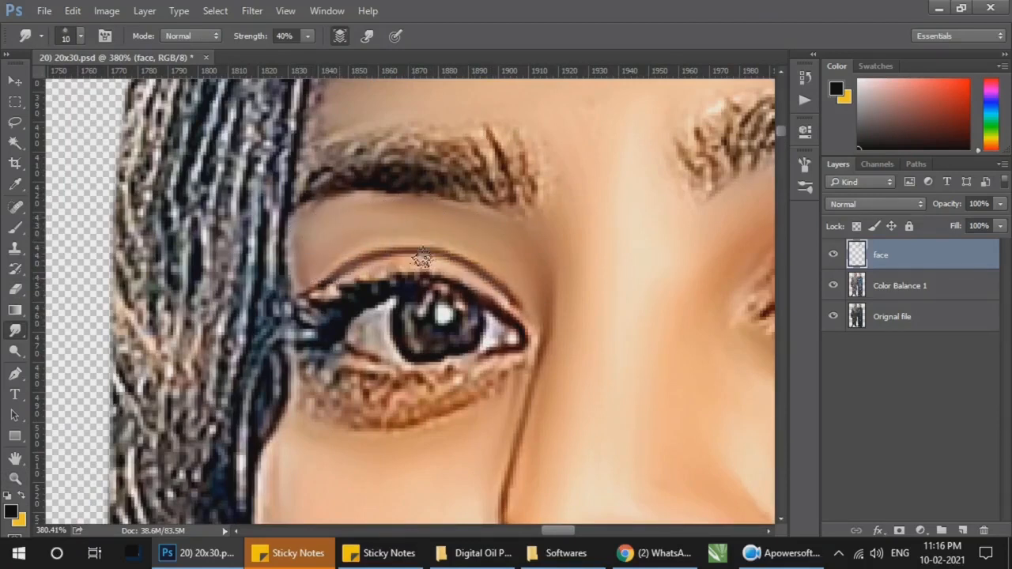
drag(524, 319, 378, 256)
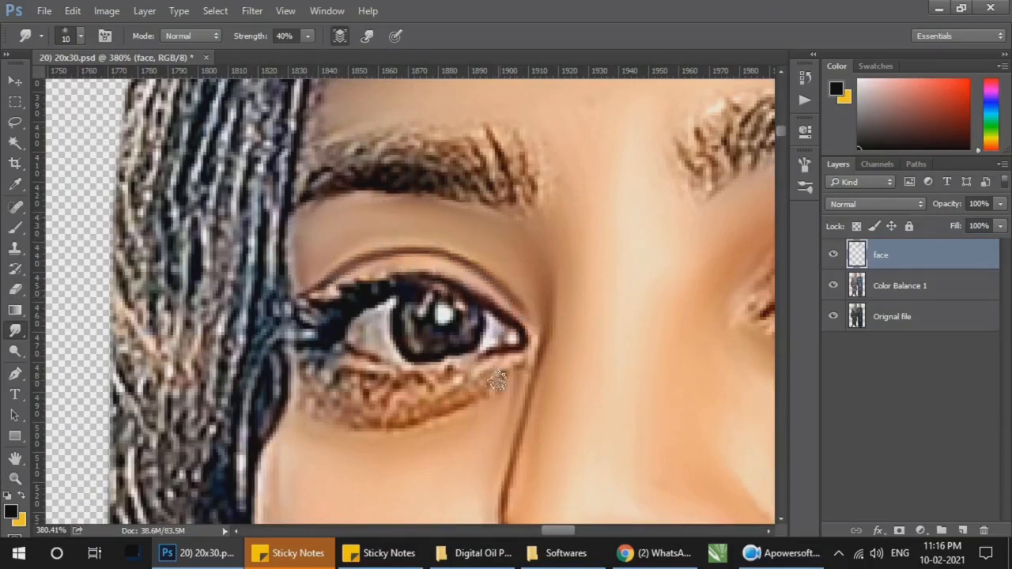
Step: Smudge the grainy skin and lashes beneath the same eye with a 10 to 15 px brush, undoing a stray stroke
key(])
mouse_move(496, 381)
mouse_down()
mouse_move(425, 411)
mouse_move(344, 415)
mouse_up()
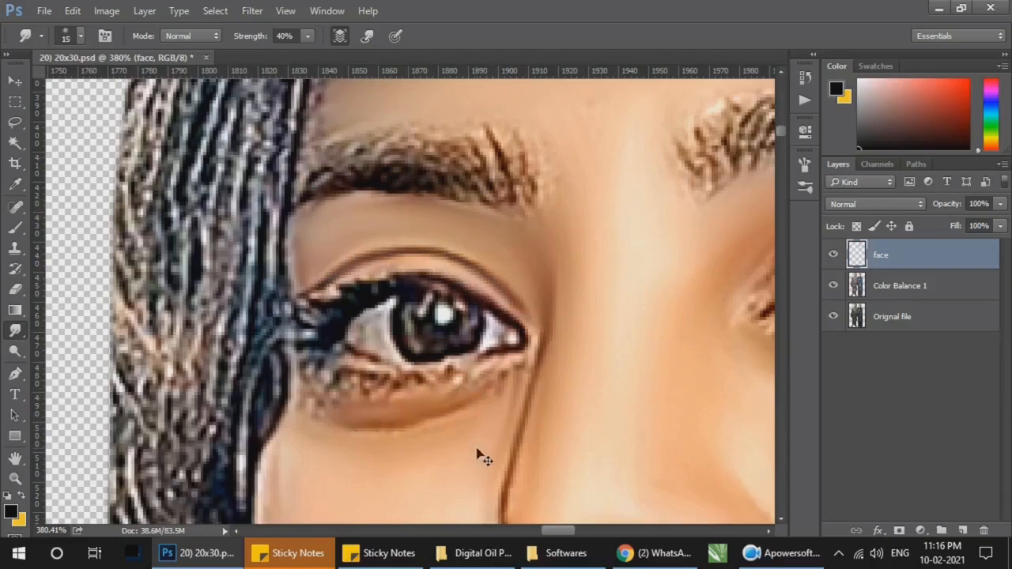
click(764, 554)
click(763, 553)
mouse_move(514, 381)
mouse_down()
mouse_move(457, 404)
mouse_move(323, 398)
mouse_move(337, 413)
mouse_move(465, 407)
mouse_move(492, 392)
mouse_up()
key(ctrl+z)
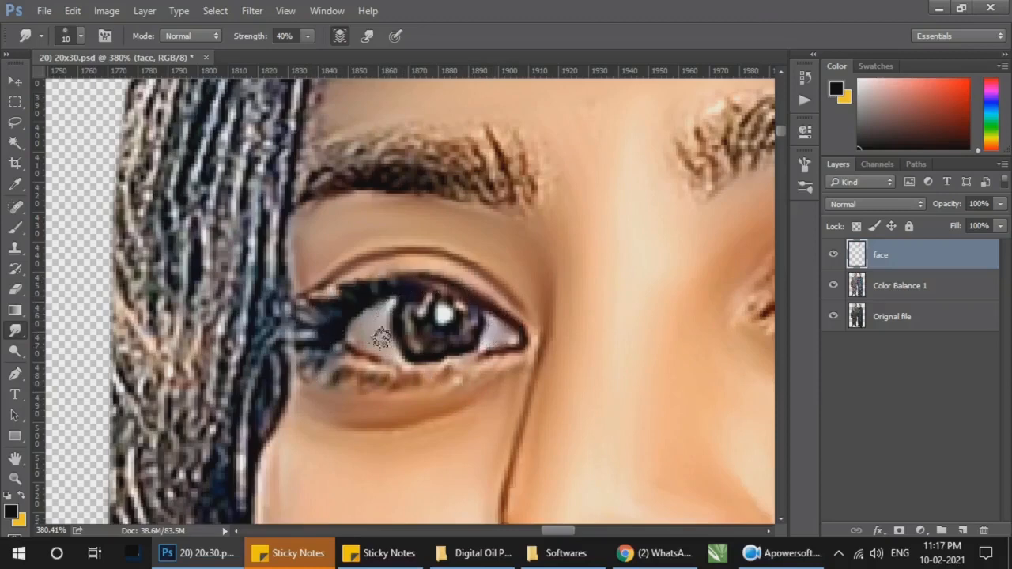
Step: Smudge around the woman's other eye and its outer corner with a 10 to 20 px brush, and save the document
drag(557, 337, 369, 344)
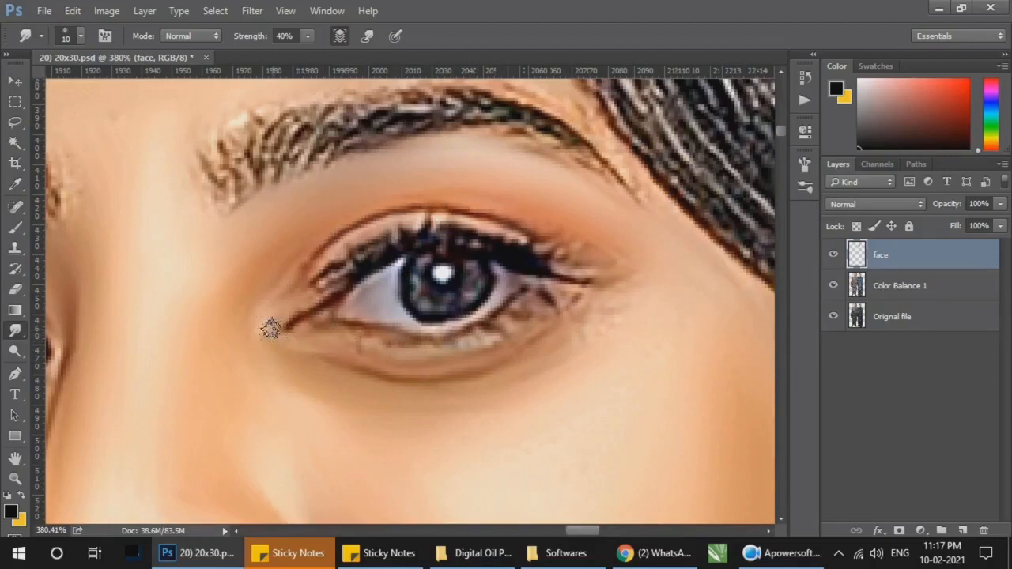
key(ctrl+s)
key(ctrl+space)
drag(607, 301, 582, 333)
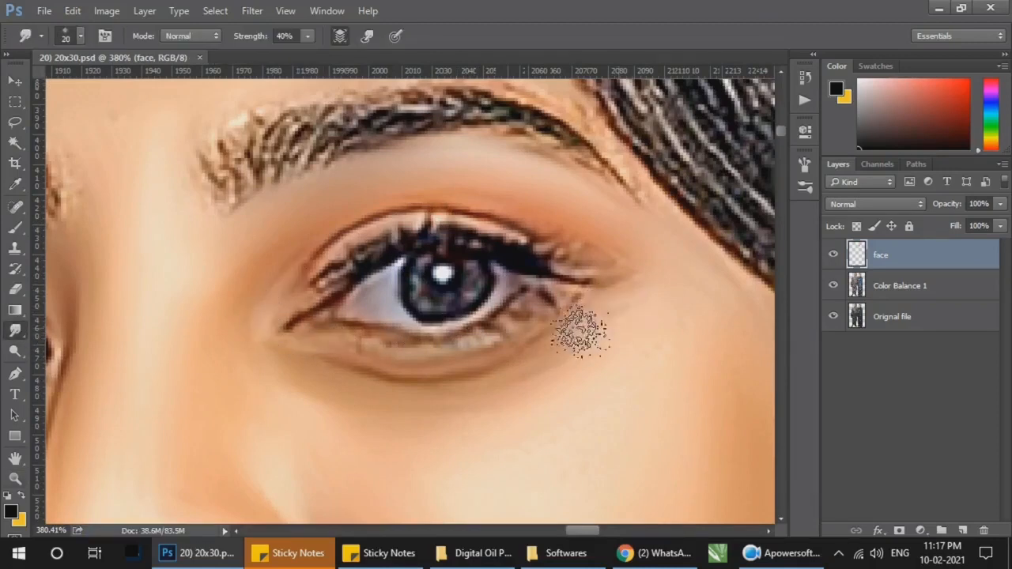
Step: Smudge the skin around the eyebrow's outer end and between the woman's eyebrows with a 10 px brush
scroll(555, 167, up, 2)
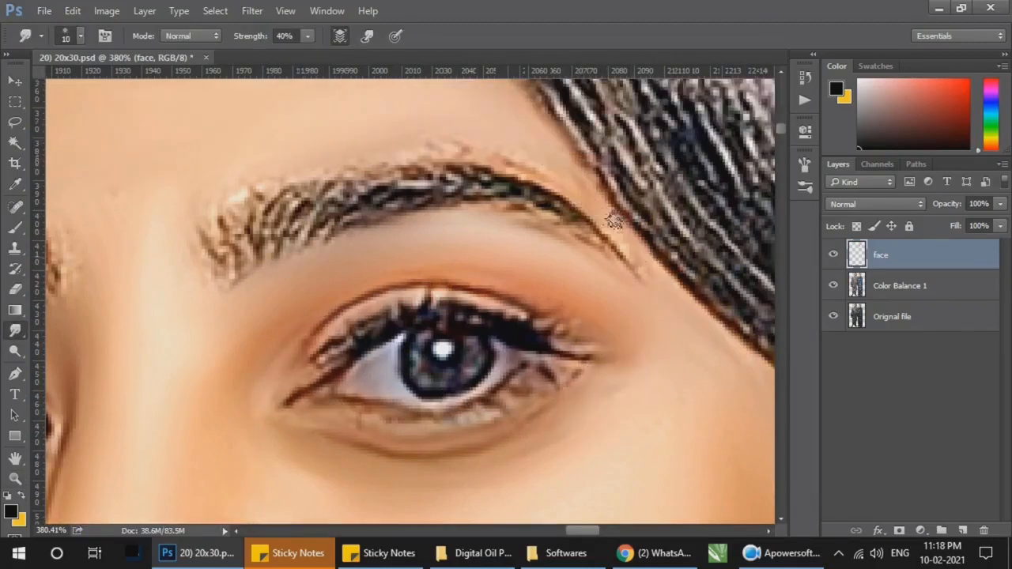
drag(174, 251, 402, 269)
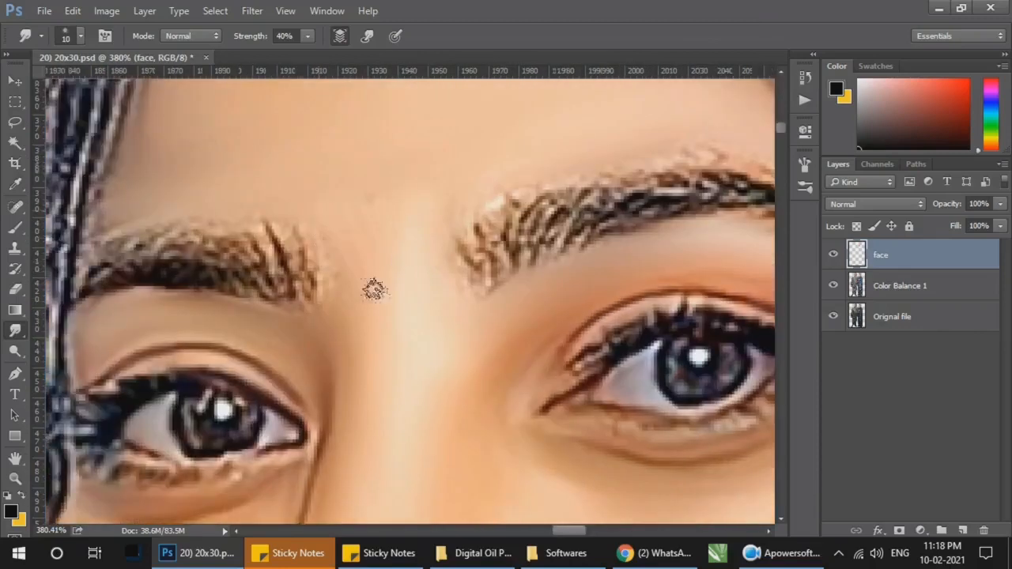
drag(321, 188, 352, 297)
Step: Smudge the woman's jaw edge beside the earring, from the chin up toward the mouth corner, with a 15 px brush
drag(209, 340, 190, 87)
drag(450, 377, 383, 111)
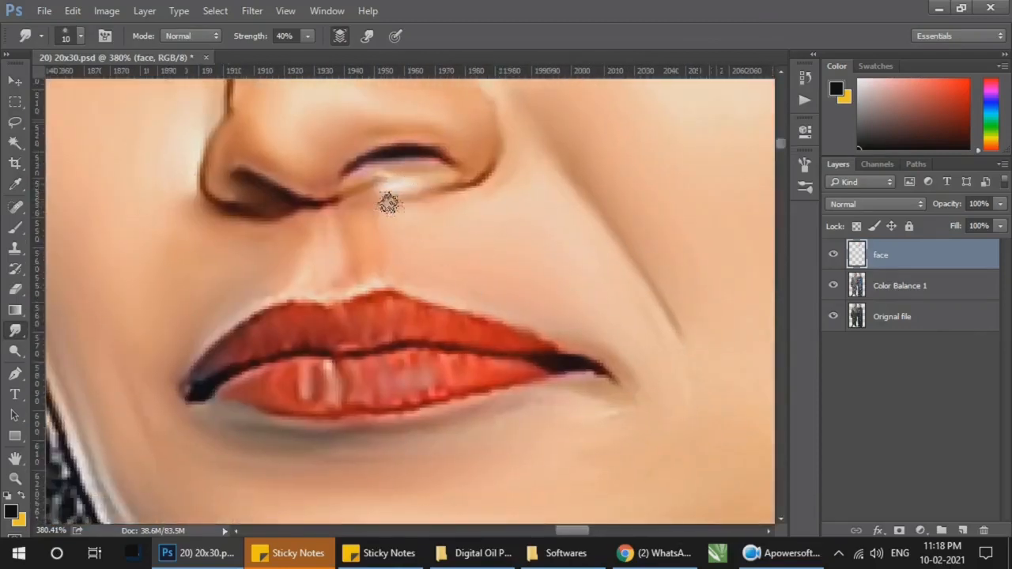
drag(423, 395, 502, 118)
drag(426, 464, 436, 244)
scroll(302, 194, up, 2)
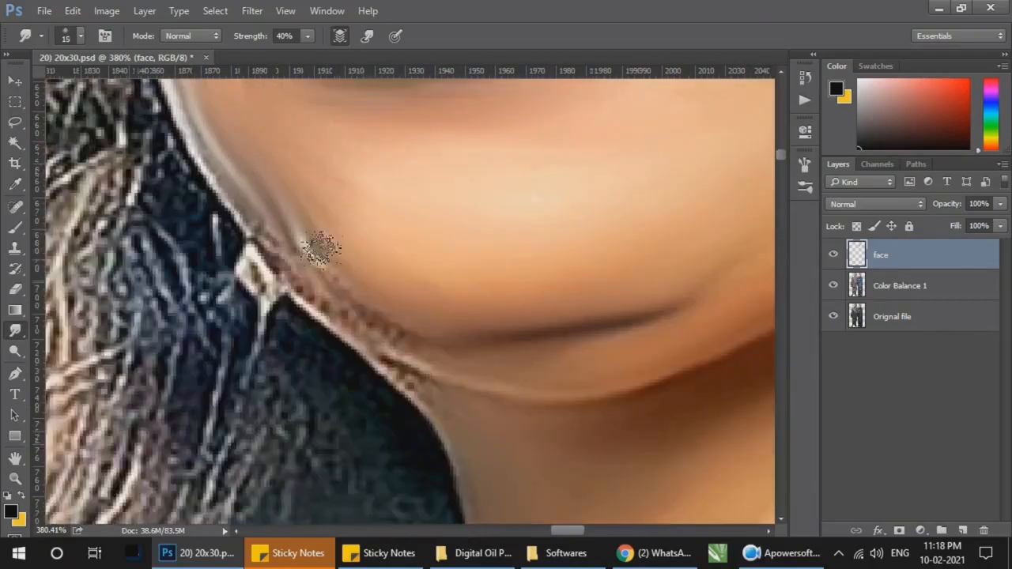
key(bracketright)
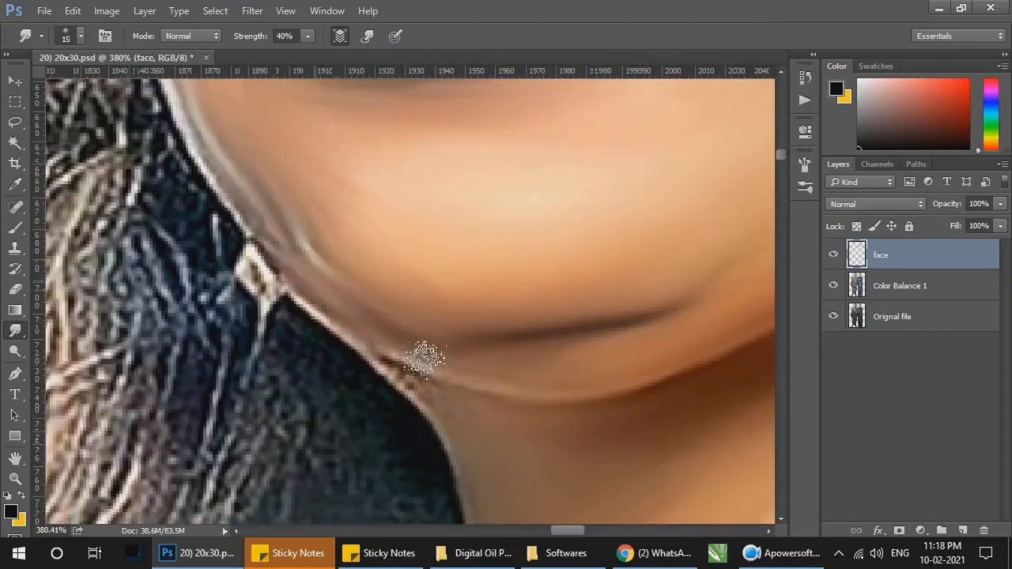
scroll(304, 281, up, 2)
key(bracketright)
scroll(304, 281, up, 2)
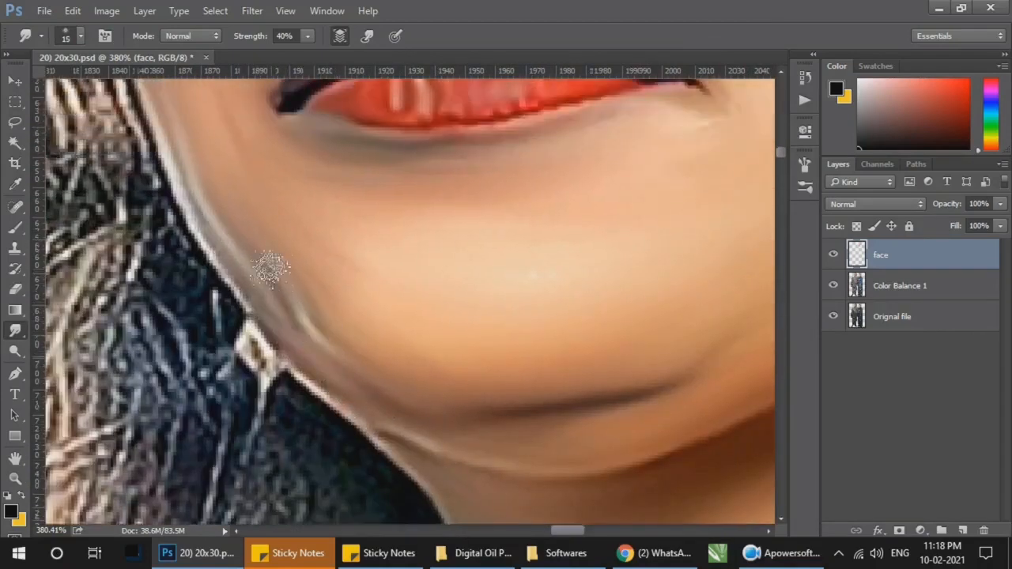
drag(226, 171, 256, 282)
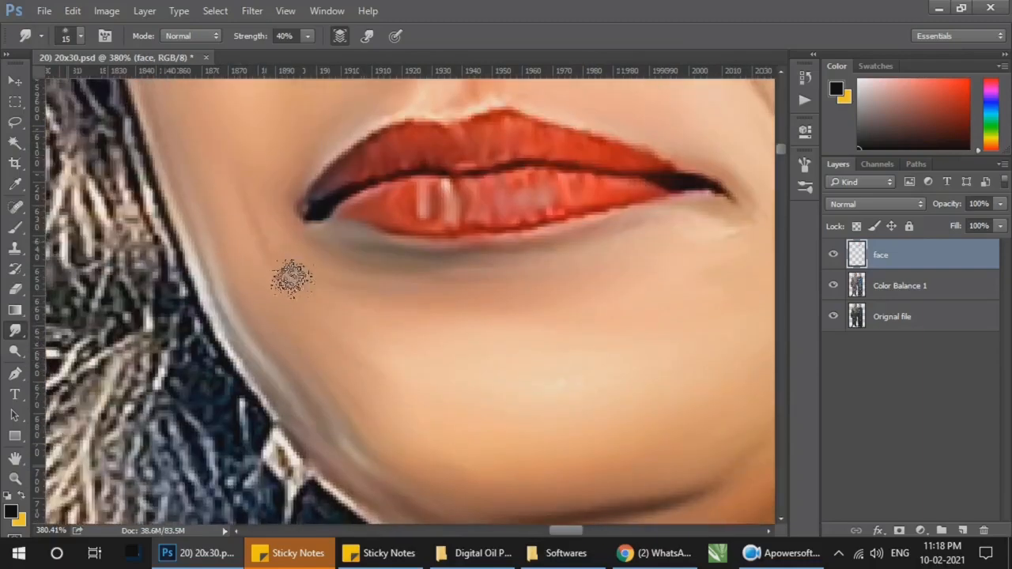
drag(306, 243, 335, 399)
Step: Check the woman's finished chin and cheek, toggle the face layer for comparison, and save the document again
drag(632, 506, 422, 368)
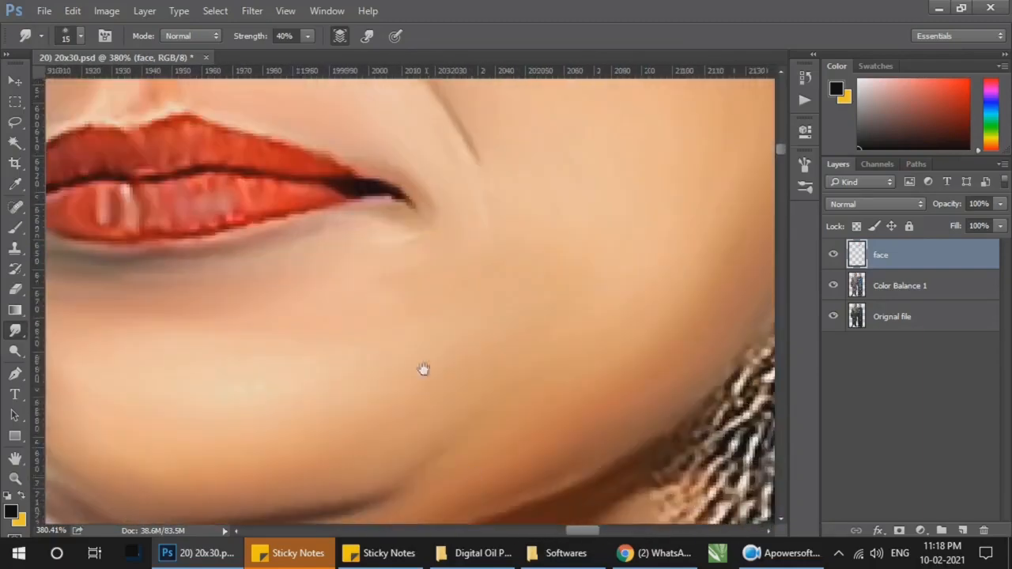
drag(504, 432, 543, 296)
key(z)
right_click(529, 293)
click(550, 309)
right_click(499, 287)
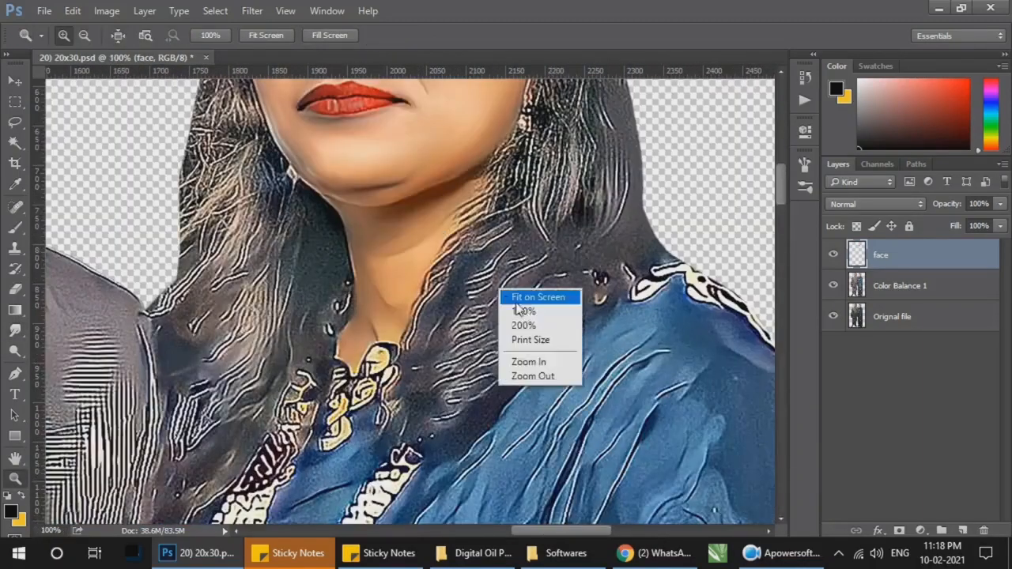
right_click(502, 267)
click(522, 277)
mouse_move(833, 255)
mouse_down()
mouse_move(833, 285)
mouse_move(833, 255)
mouse_up()
key(ctrl+s)
Step: Smudge the man's upper forehead along the hairline and down to the temple on the image's left with a 40 px brush
drag(477, 139, 365, 204)
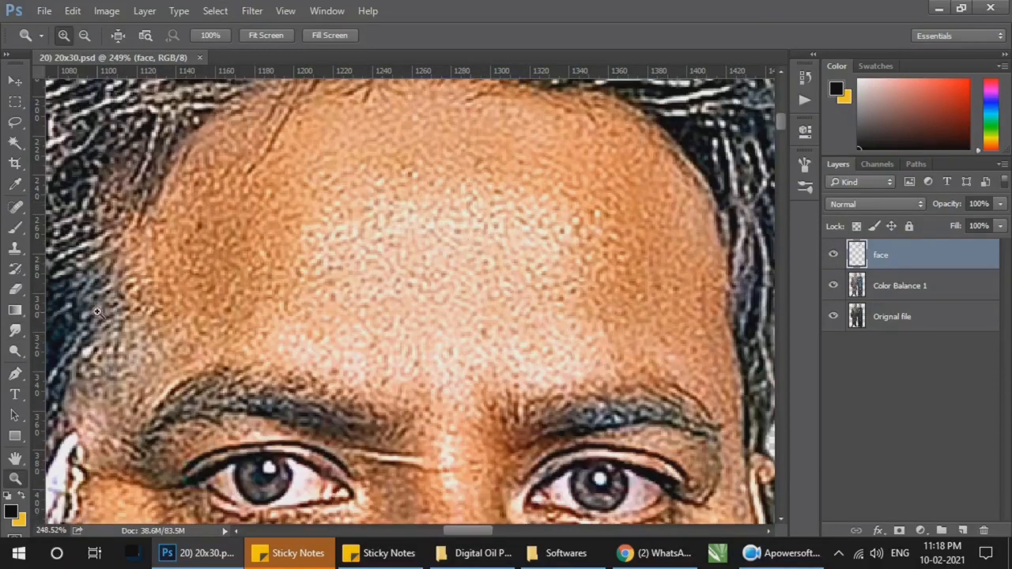
key(r)
key(ctrl+minus)
key(bracketright)
key(bracketright)
key(bracketright)
key(bracketright)
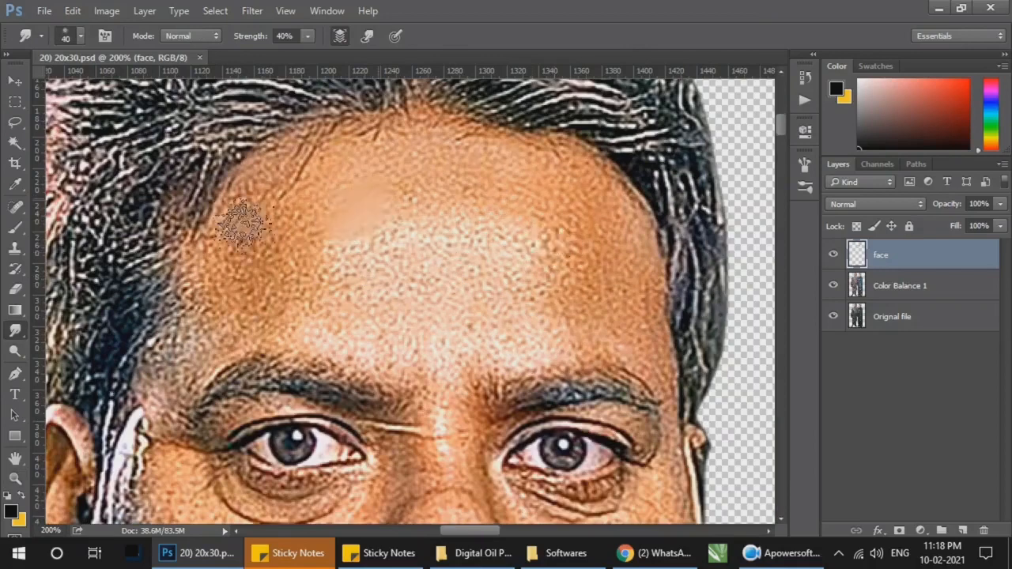
drag(278, 192, 185, 336)
key(ctrl+z)
mouse_move(204, 276)
mouse_down()
mouse_move(237, 212)
mouse_move(284, 168)
mouse_move(244, 212)
mouse_move(406, 144)
mouse_move(527, 173)
mouse_move(408, 146)
mouse_move(477, 141)
mouse_move(228, 235)
mouse_up()
drag(189, 328, 171, 374)
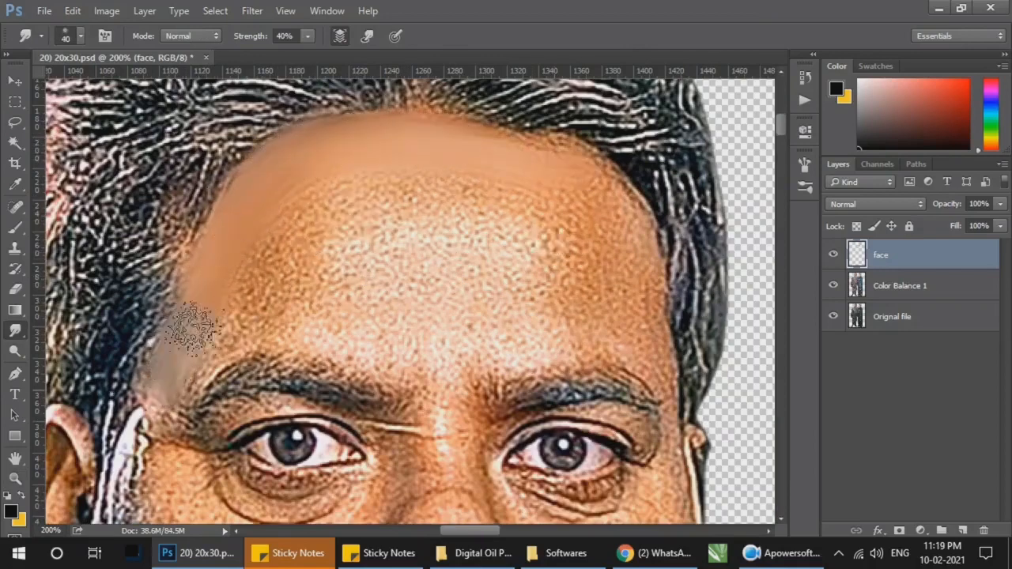
Step: Undo the last temple stroke, then smudge the same side of the man's forehead down toward the eyebrow with a 35 px brush
key(ctrl+z)
key(bracketleft)
key(bracketleft)
mouse_move(210, 284)
mouse_down()
mouse_move(204, 338)
mouse_move(187, 369)
mouse_move(244, 287)
mouse_move(192, 368)
mouse_move(263, 330)
mouse_move(240, 341)
mouse_move(324, 198)
mouse_move(315, 192)
mouse_move(244, 281)
mouse_move(321, 266)
mouse_up()
key(bracketright)
key(bracketright)
key(bracketright)
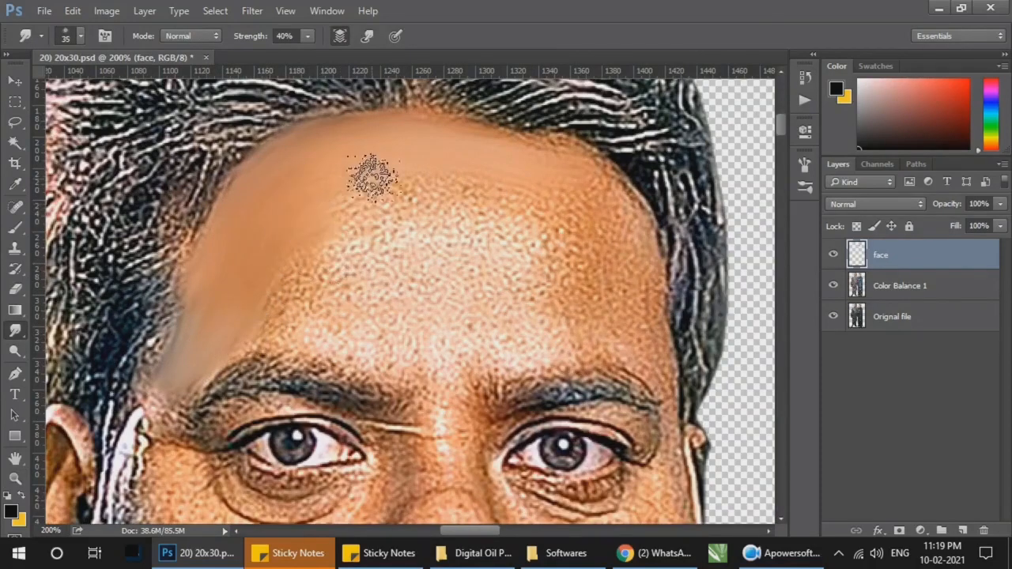
mouse_move(373, 177)
mouse_down()
mouse_move(240, 176)
mouse_move(430, 187)
mouse_move(475, 204)
mouse_move(394, 237)
mouse_move(435, 233)
mouse_move(447, 266)
mouse_move(259, 306)
mouse_up()
Step: Smudge the middle and opposite side of the man's forehead, using a brush of up to 45 px
key(bracketleft)
key(bracketleft)
mouse_move(395, 194)
mouse_down()
mouse_move(500, 212)
mouse_move(499, 144)
mouse_move(570, 158)
mouse_move(630, 230)
mouse_move(639, 296)
mouse_move(596, 198)
mouse_move(634, 243)
mouse_move(655, 365)
mouse_move(644, 268)
mouse_move(630, 336)
mouse_move(535, 344)
mouse_move(618, 354)
mouse_move(264, 331)
mouse_move(551, 304)
mouse_move(582, 221)
mouse_move(535, 263)
mouse_move(570, 311)
mouse_move(555, 251)
mouse_move(576, 176)
mouse_up()
key(bracketleft)
key(bracketright)
mouse_move(360, 133)
mouse_down()
mouse_move(361, 225)
mouse_move(259, 253)
mouse_up()
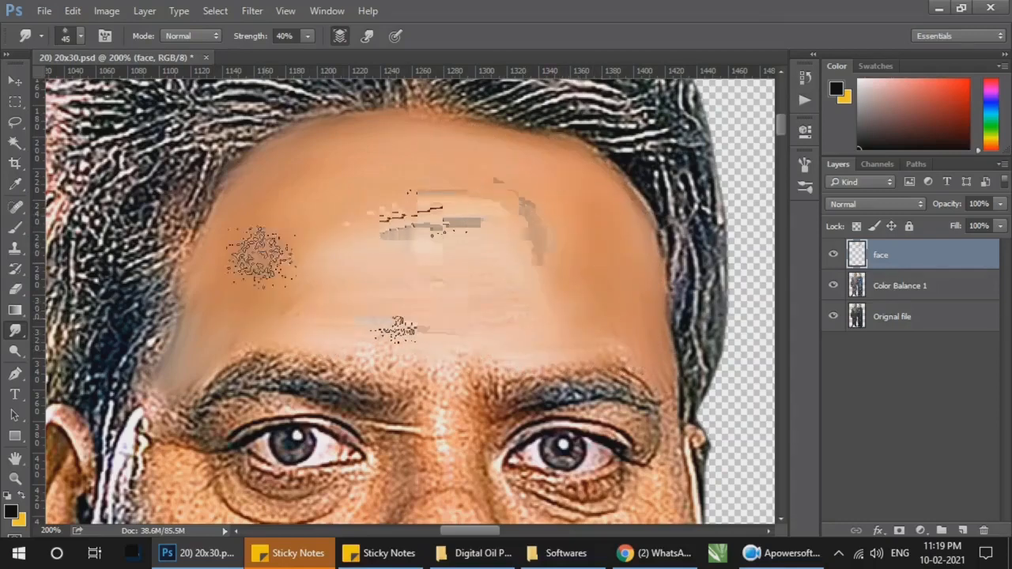
Step: Smudge the man's lower forehead above the eyebrows and blend the tones toward the temple, finishing with a 35 px brush
key(bracketright)
key(bracketright)
mouse_move(394, 321)
mouse_down()
mouse_move(370, 296)
mouse_move(370, 264)
mouse_move(293, 311)
mouse_move(238, 306)
mouse_move(313, 153)
mouse_move(449, 296)
mouse_move(506, 209)
mouse_move(641, 333)
mouse_move(621, 346)
mouse_move(394, 345)
mouse_move(458, 370)
mouse_up()
key(bracketleft)
key(bracketleft)
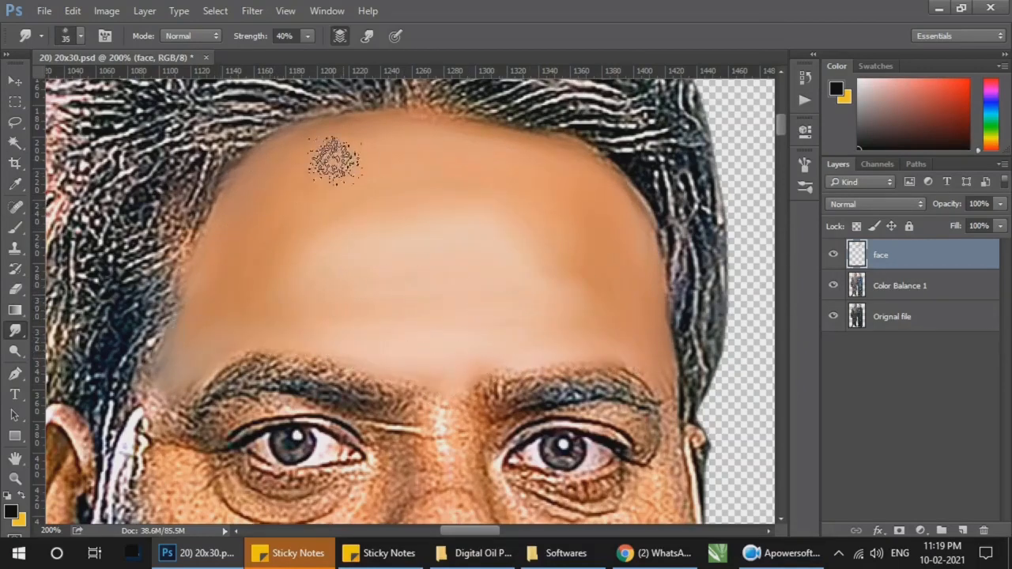
drag(210, 281, 196, 339)
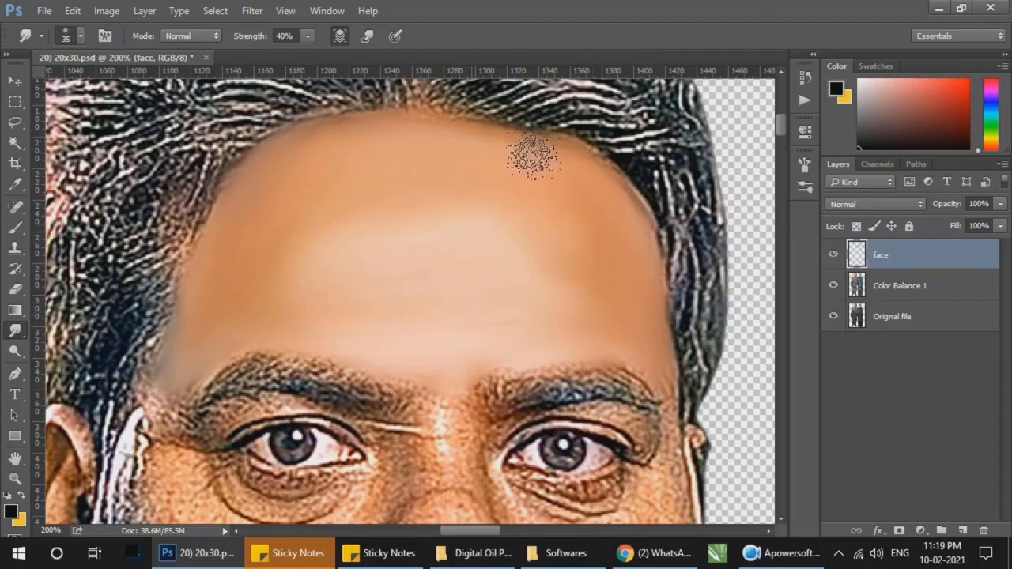
Step: Save the document with the man's smudged forehead
key(z)
right_click(562, 185)
click(593, 206)
mouse_move(610, 397)
mouse_down()
mouse_move(603, 265)
mouse_move(346, 345)
mouse_move(597, 290)
mouse_up()
key(r)
key(ctrl+s)
Step: Smudge the skin between the man's eyebrows and down the bridge and tip of his nose with a 25 px brush
key(z)
drag(316, 198, 481, 360)
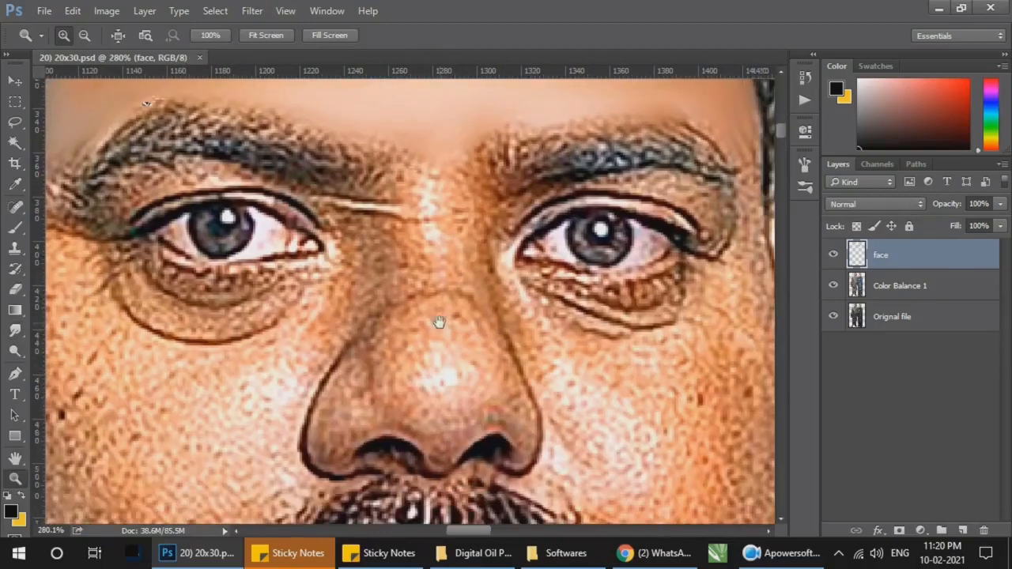
click(15, 331)
mouse_move(443, 272)
mouse_down()
mouse_move(420, 191)
mouse_move(423, 257)
mouse_move(425, 232)
mouse_up()
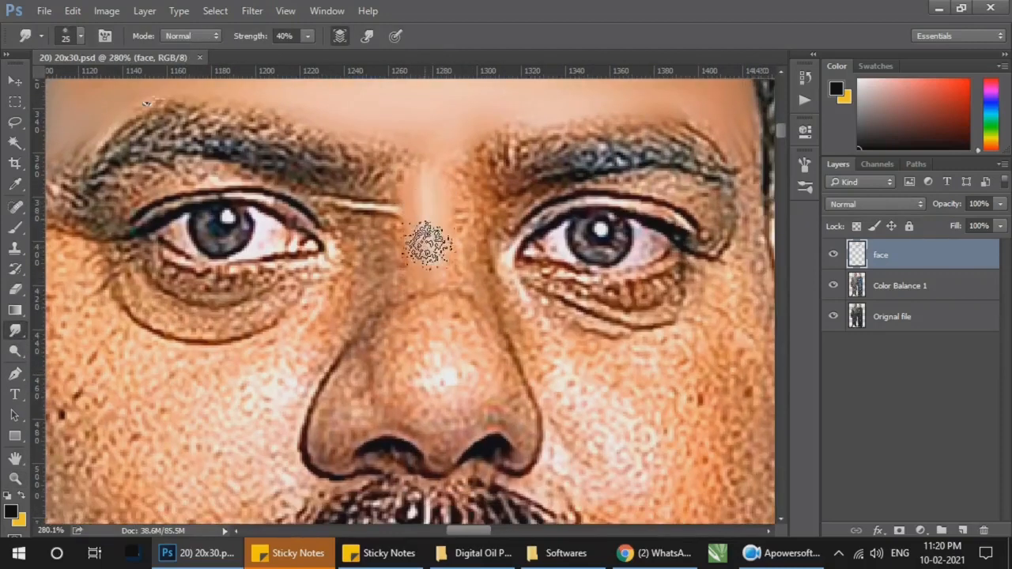
key([)
key([)
mouse_move(439, 320)
mouse_down()
mouse_move(427, 270)
mouse_move(431, 391)
mouse_move(448, 415)
mouse_move(436, 386)
mouse_move(452, 319)
mouse_move(452, 398)
mouse_move(397, 417)
mouse_move(441, 448)
mouse_move(365, 427)
mouse_move(340, 455)
mouse_move(328, 429)
mouse_move(344, 427)
mouse_move(359, 375)
mouse_move(363, 385)
mouse_move(387, 373)
mouse_move(407, 397)
mouse_move(379, 358)
mouse_move(353, 375)
mouse_move(332, 432)
mouse_move(357, 404)
mouse_move(403, 397)
mouse_move(436, 441)
mouse_move(459, 412)
mouse_move(478, 429)
mouse_move(497, 413)
mouse_move(520, 448)
mouse_move(516, 390)
mouse_move(480, 394)
mouse_move(410, 324)
mouse_move(479, 289)
mouse_move(479, 310)
mouse_move(461, 145)
mouse_move(464, 199)
mouse_move(412, 163)
mouse_move(421, 225)
mouse_move(409, 209)
mouse_move(395, 283)
mouse_move(397, 227)
mouse_move(392, 261)
mouse_move(420, 162)
mouse_move(387, 139)
mouse_move(428, 135)
mouse_move(483, 297)
mouse_move(413, 231)
mouse_move(418, 191)
mouse_move(364, 103)
mouse_move(448, 205)
mouse_up()
key(bracketleft)
key(bracketright)
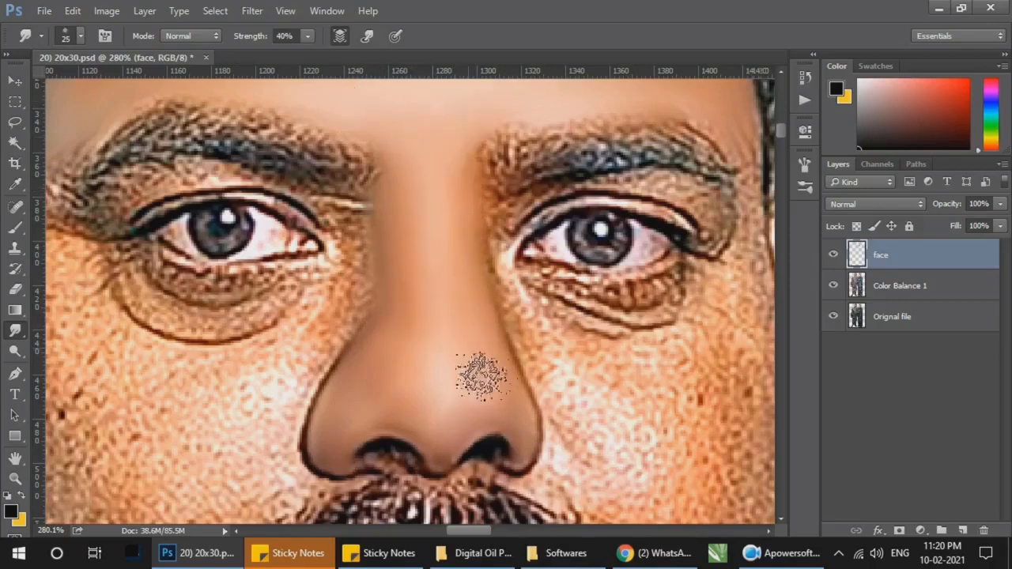
Step: Smudge the man's cheek below the eye on the image's right, working out from the nose with a 20 to 25 px brush
scroll(453, 307, up, 1)
scroll(453, 307, down, 1)
scroll(453, 308, right, 4)
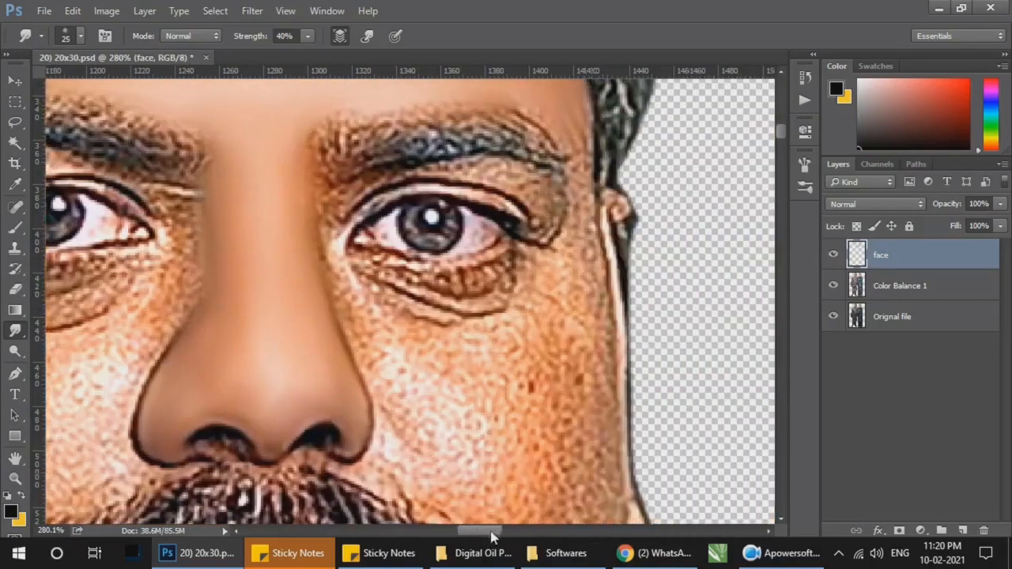
key(bracketleft)
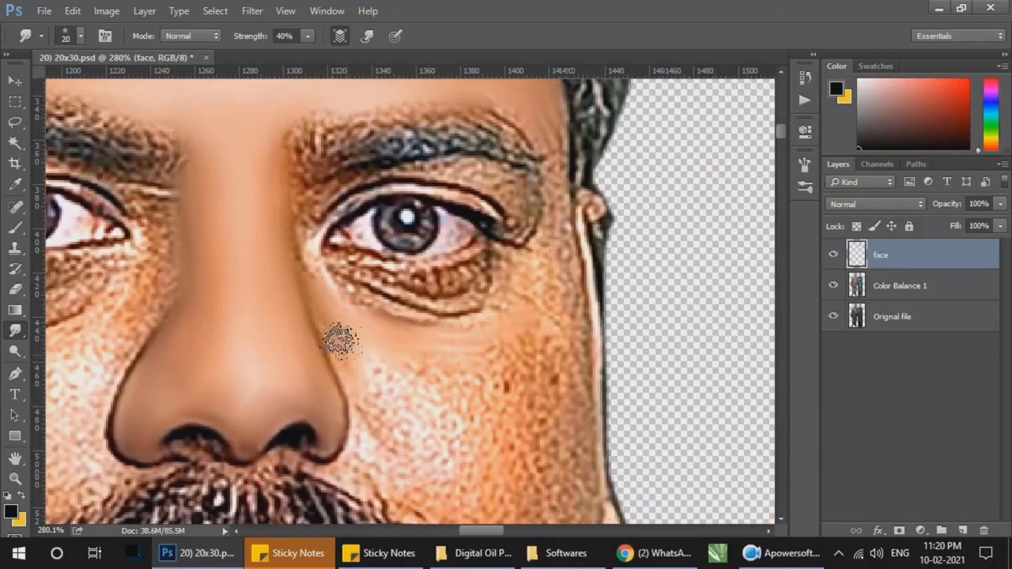
key(bracketright)
scroll(376, 333, down, 1)
mouse_move(376, 333)
mouse_down()
mouse_move(429, 424)
mouse_move(482, 316)
mouse_move(474, 372)
mouse_move(389, 414)
mouse_move(470, 402)
mouse_move(536, 214)
mouse_move(533, 329)
mouse_move(576, 345)
mouse_move(545, 438)
mouse_move(491, 409)
mouse_move(564, 395)
mouse_move(551, 330)
mouse_move(515, 339)
mouse_move(398, 318)
mouse_move(562, 440)
mouse_move(534, 488)
mouse_up()
Step: Smudge the lower part of the same cheek between the moustache and the earlobe, down toward the jaw, with a 20 px brush
scroll(516, 400, down, 3)
key(bracketleft)
scroll(580, 382, down, 5)
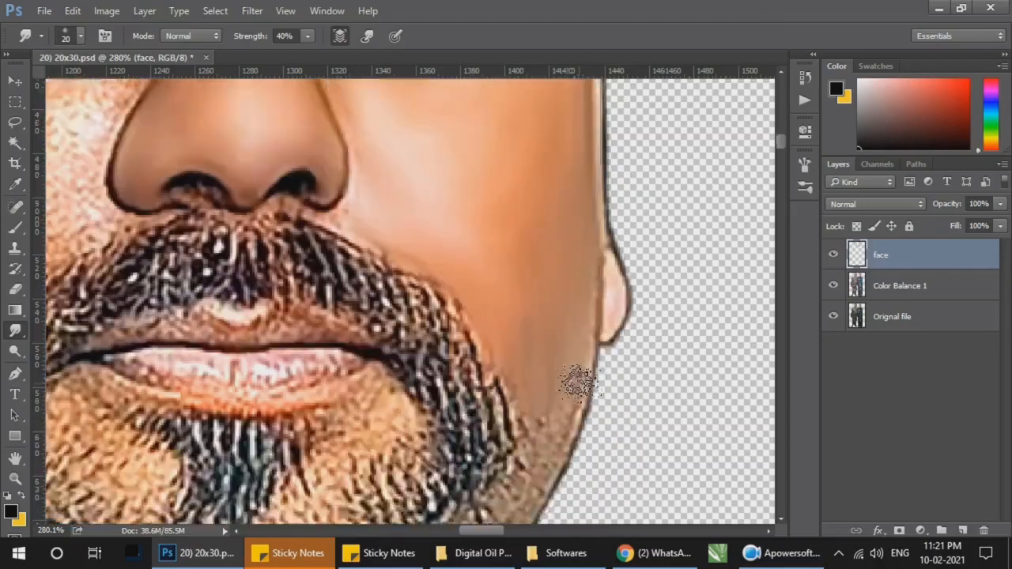
drag(537, 293, 513, 275)
key(ctrl+minus)
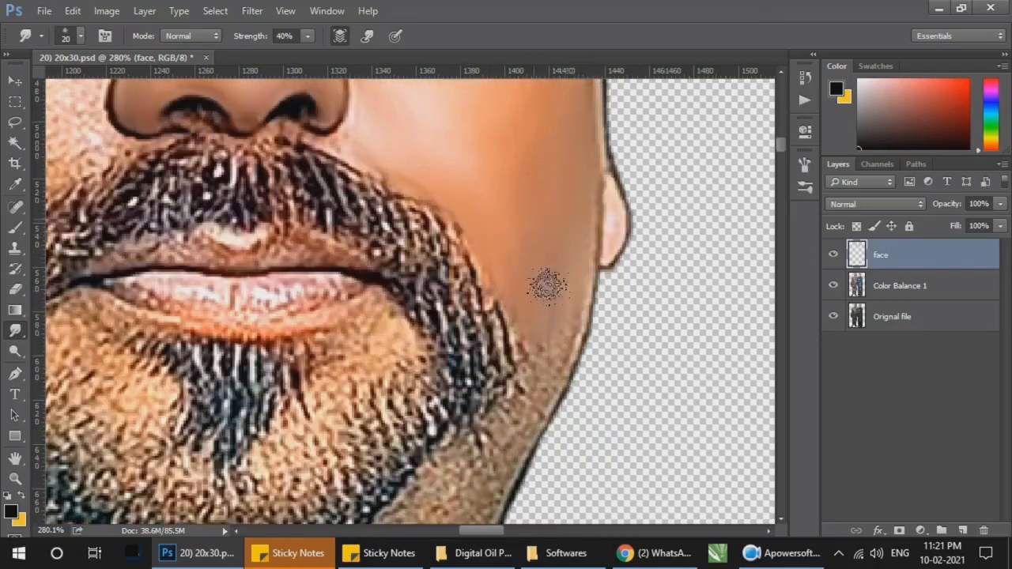
Step: Smudge the skin beside the outer corner of the man's eye on the image's right with a 15 px brush
key(z)
right_click(591, 264)
click(644, 289)
drag(649, 283, 667, 317)
key(r)
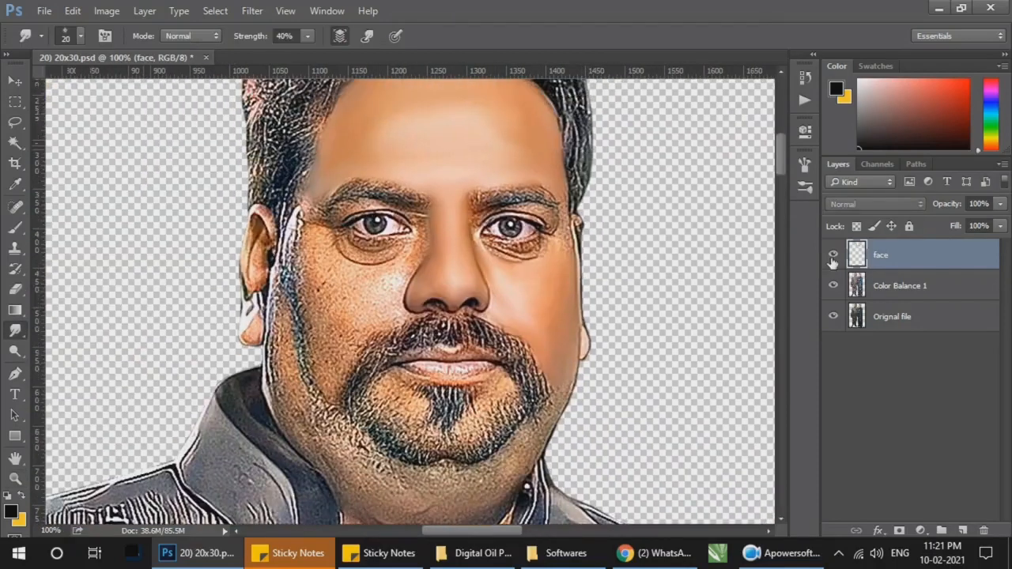
key(z)
click(429, 286)
drag(340, 264, 175, 365)
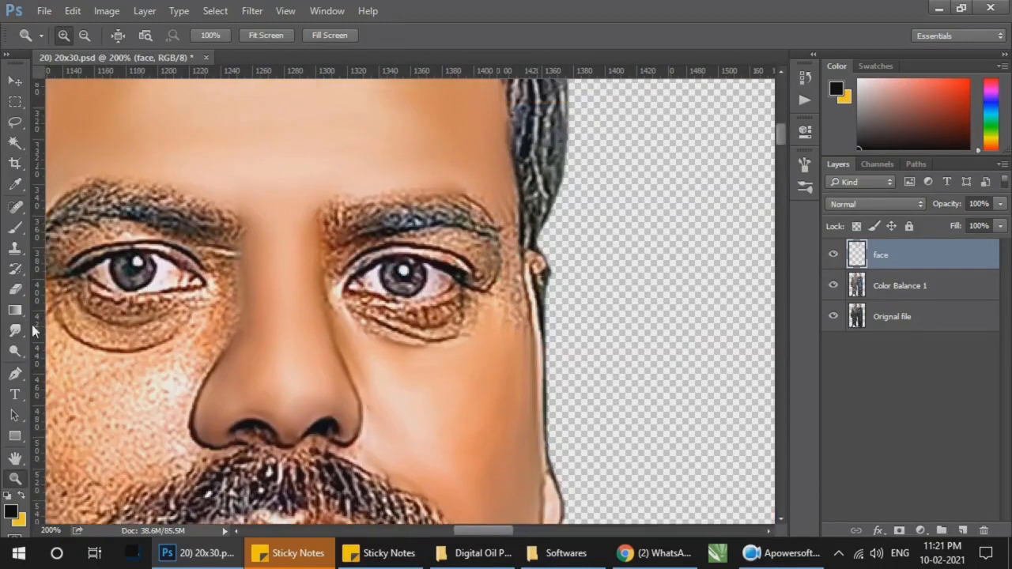
click(15, 330)
key(bracketleft)
click(781, 553)
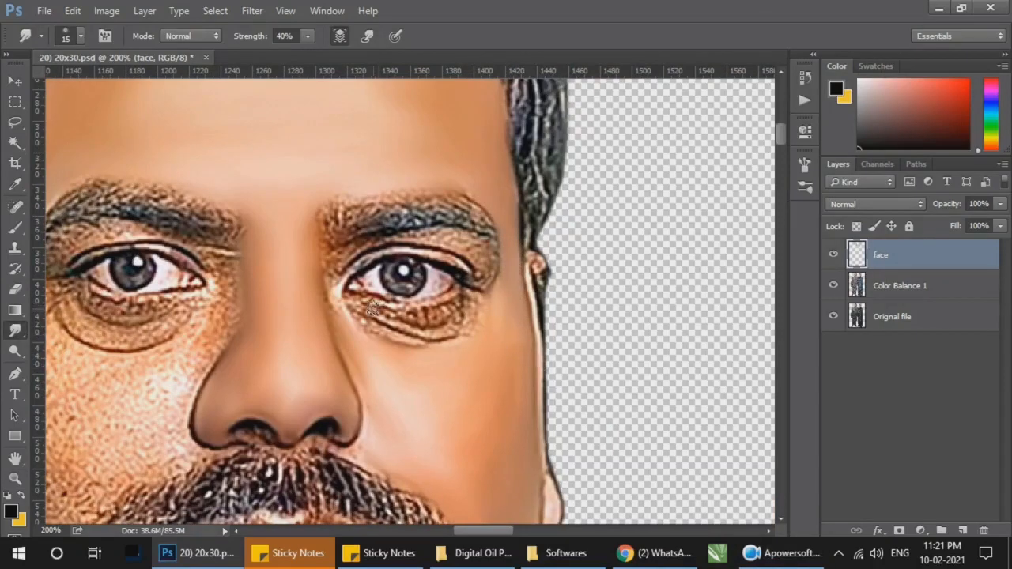
Step: Smudge the upper eyelid between the lashes and eyebrow of the eye on the image's right, starting with a 15 px brush
key(z)
click(363, 268)
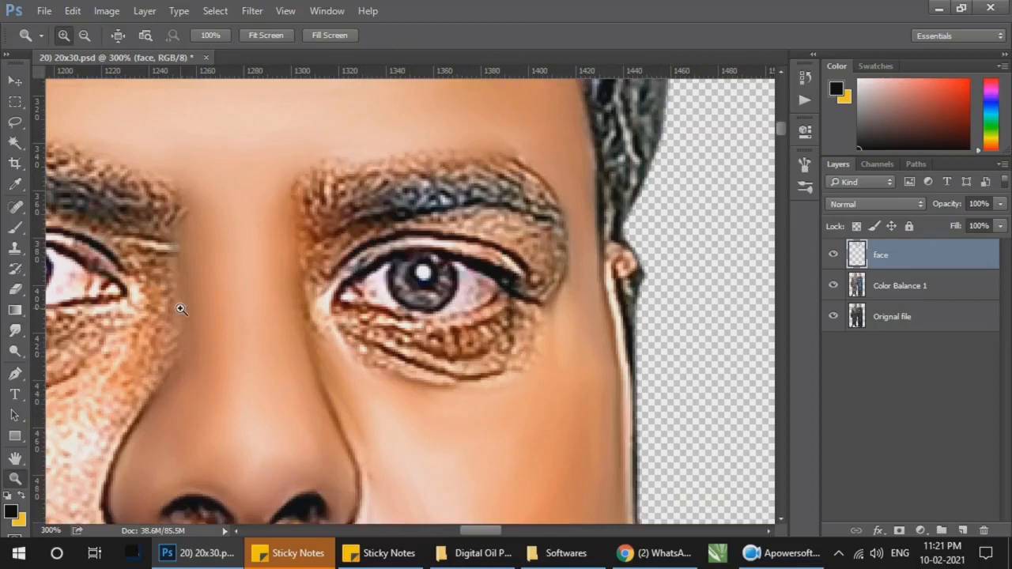
click(14, 329)
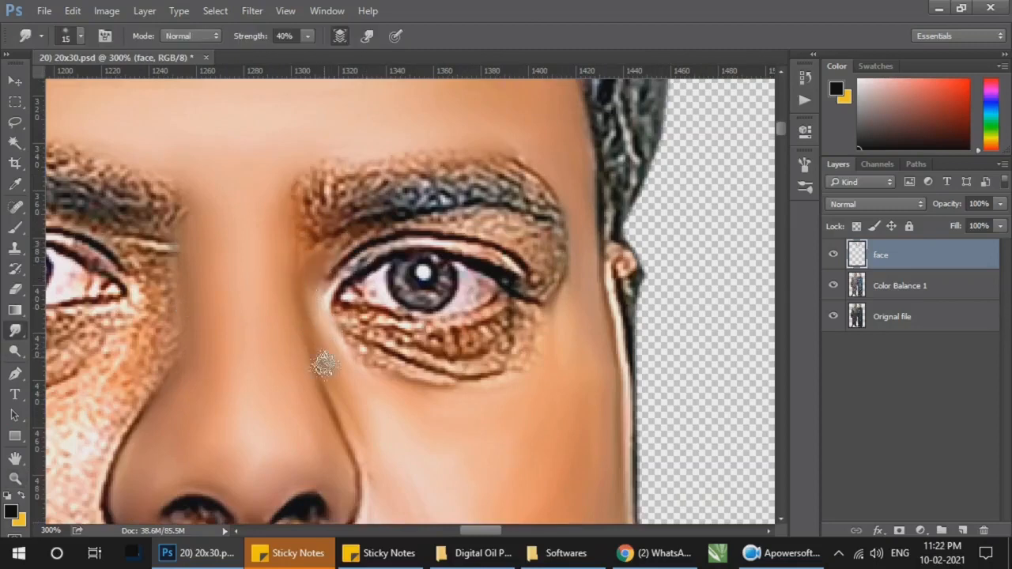
mouse_move(338, 251)
mouse_down()
mouse_move(500, 222)
mouse_move(453, 222)
mouse_move(533, 261)
mouse_move(525, 237)
mouse_move(533, 253)
mouse_move(505, 226)
mouse_move(443, 223)
mouse_move(389, 235)
mouse_move(447, 229)
mouse_move(504, 249)
mouse_move(535, 277)
mouse_up()
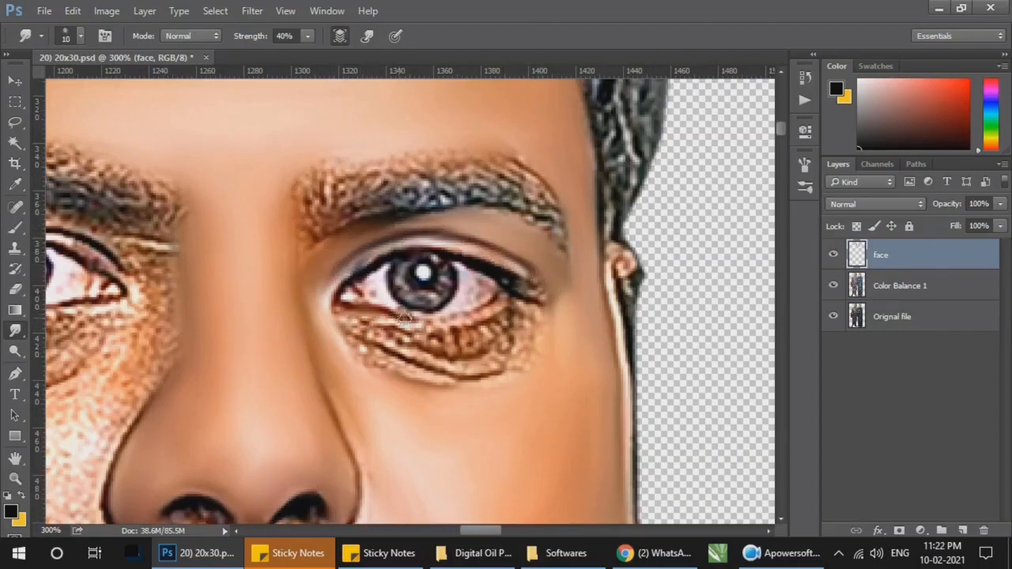
Step: Smudge the under-eye folds and outer corner of the same eye with a 10 px brush
drag(506, 302, 353, 325)
mouse_move(403, 352)
mouse_down()
mouse_move(389, 369)
mouse_move(339, 324)
mouse_move(354, 330)
mouse_up()
key(bracketleft)
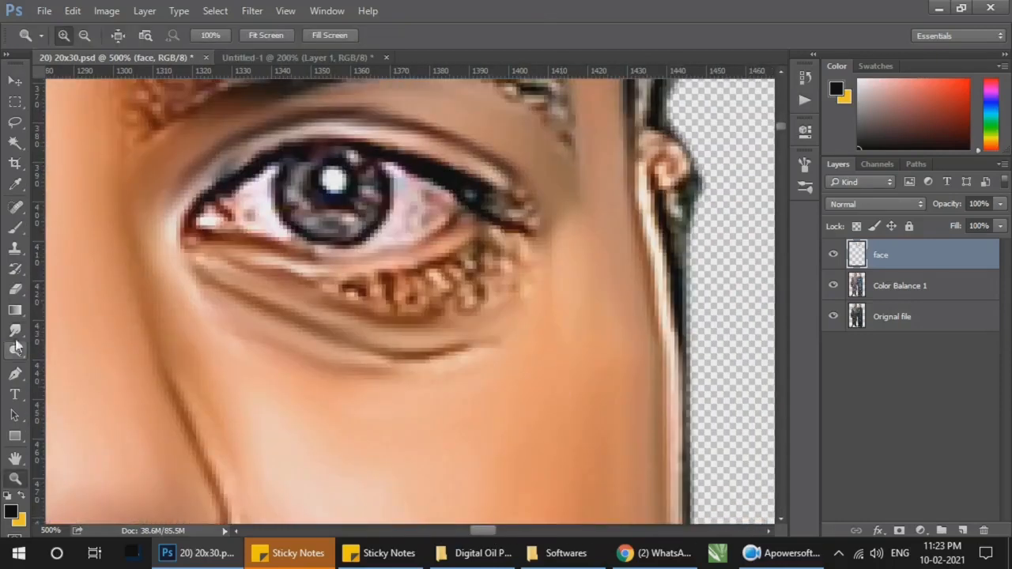
click(16, 345)
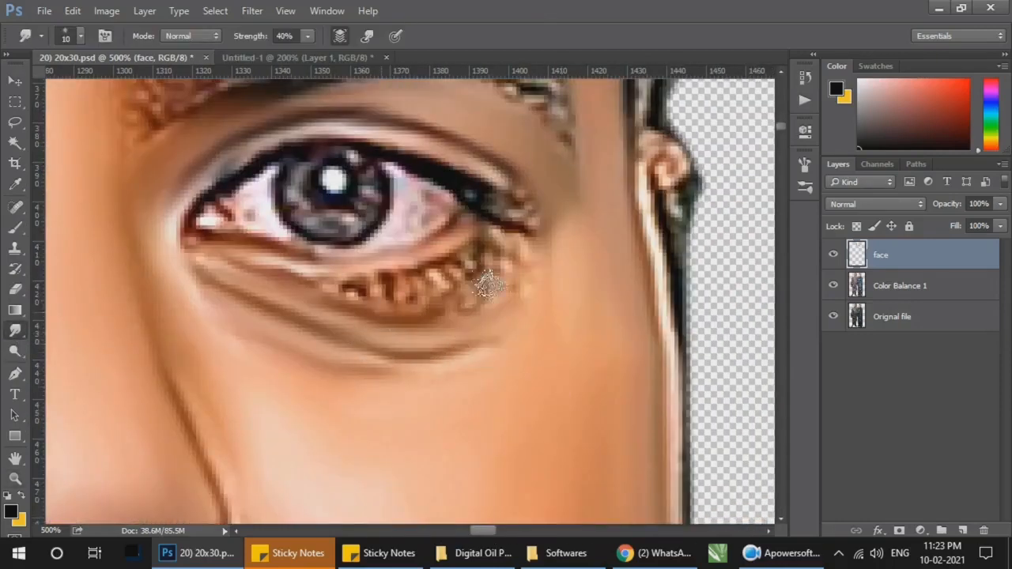
mouse_move(453, 308)
mouse_down()
mouse_move(408, 285)
mouse_move(495, 244)
mouse_move(500, 253)
mouse_move(384, 284)
mouse_move(277, 264)
mouse_up()
mouse_move(494, 206)
mouse_down()
mouse_move(519, 219)
mouse_move(536, 271)
mouse_up()
Step: Smudge the white of the same eye near its inner corner with a 9 px brush
key(z)
right_click(505, 267)
click(532, 290)
drag(428, 293, 459, 347)
key(o)
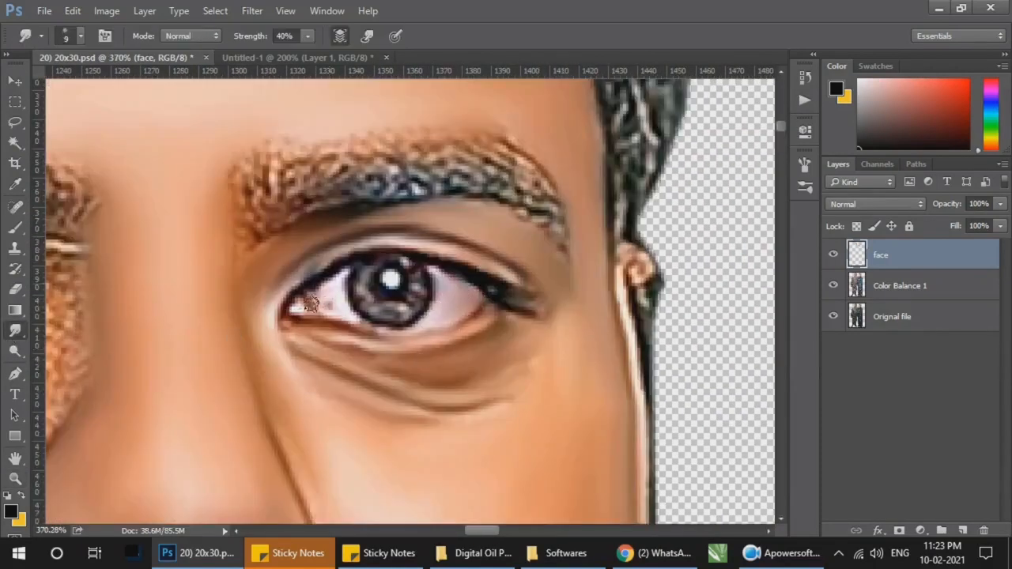
drag(311, 305, 340, 297)
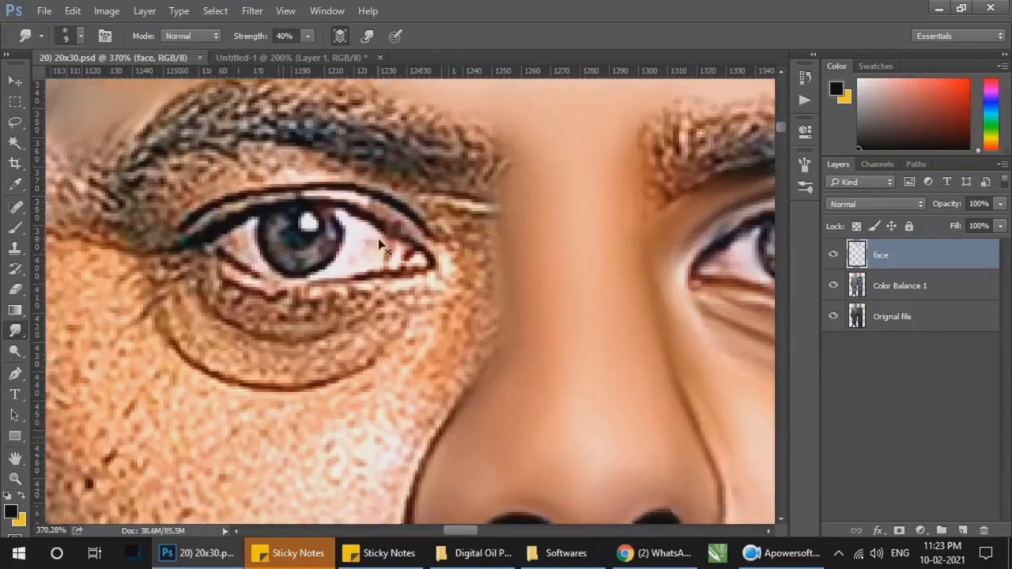
Step: Smudge the man's cheek and the side of his face on the image's left, down toward the jaw, with a 30 px brush
key(ctrl+minus)
key(ctrl+minus)
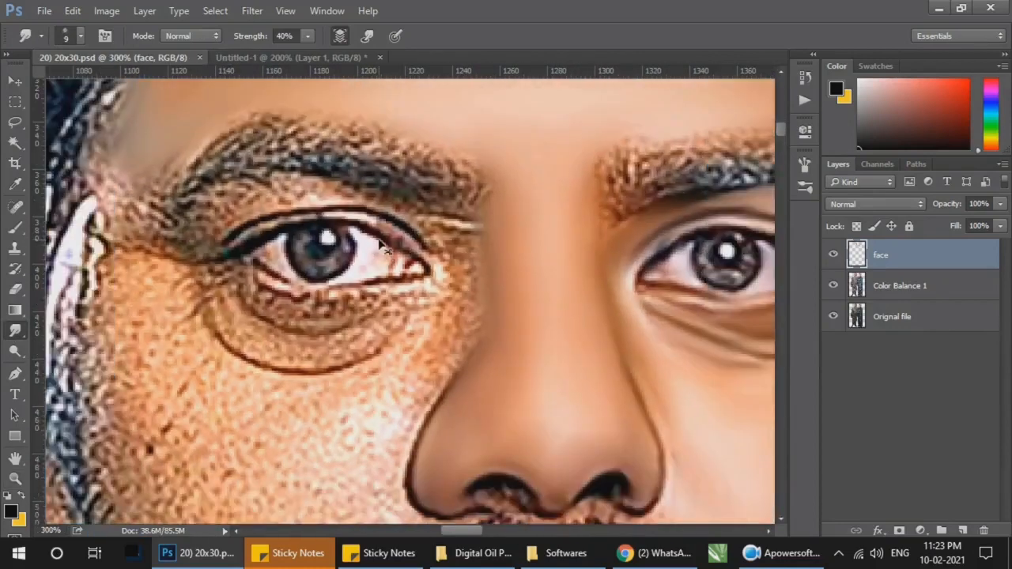
drag(409, 411, 436, 317)
key(bracketright)
key(bracketright)
key(bracketright)
drag(247, 204, 265, 343)
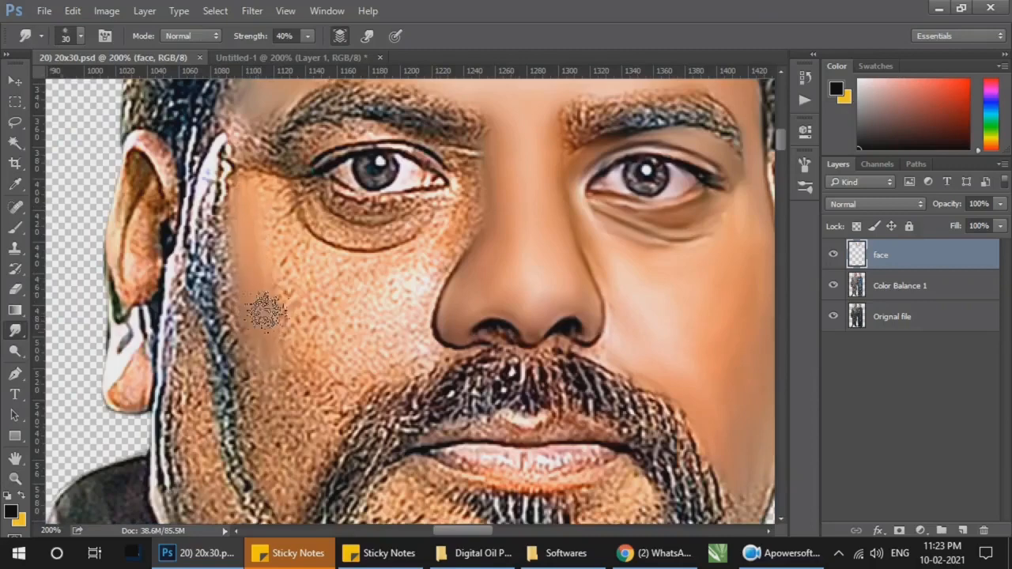
click(763, 564)
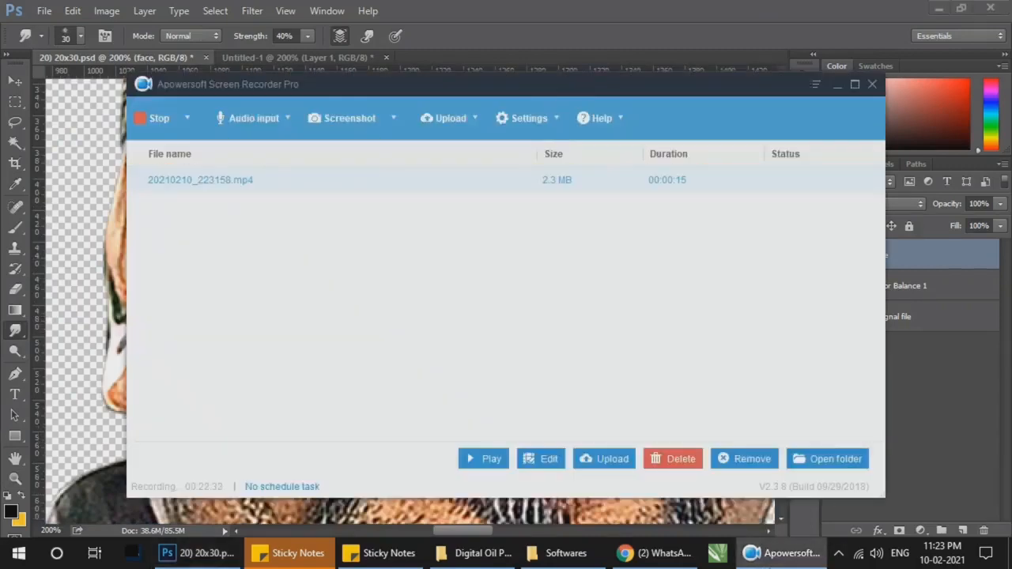
click(763, 564)
mouse_move(243, 250)
mouse_down()
mouse_move(232, 285)
mouse_move(252, 374)
mouse_move(271, 232)
mouse_move(379, 271)
mouse_move(293, 388)
mouse_move(286, 269)
mouse_move(332, 357)
mouse_move(285, 494)
mouse_move(293, 417)
mouse_move(302, 463)
mouse_move(280, 422)
mouse_move(335, 371)
mouse_move(287, 245)
mouse_move(397, 288)
mouse_move(344, 383)
mouse_move(277, 370)
mouse_move(261, 447)
mouse_move(231, 434)
mouse_move(235, 360)
mouse_move(194, 411)
mouse_move(226, 223)
mouse_move(198, 289)
mouse_move(181, 400)
mouse_move(194, 324)
mouse_move(183, 257)
mouse_move(207, 238)
mouse_move(198, 387)
mouse_move(162, 441)
mouse_move(192, 465)
mouse_up()
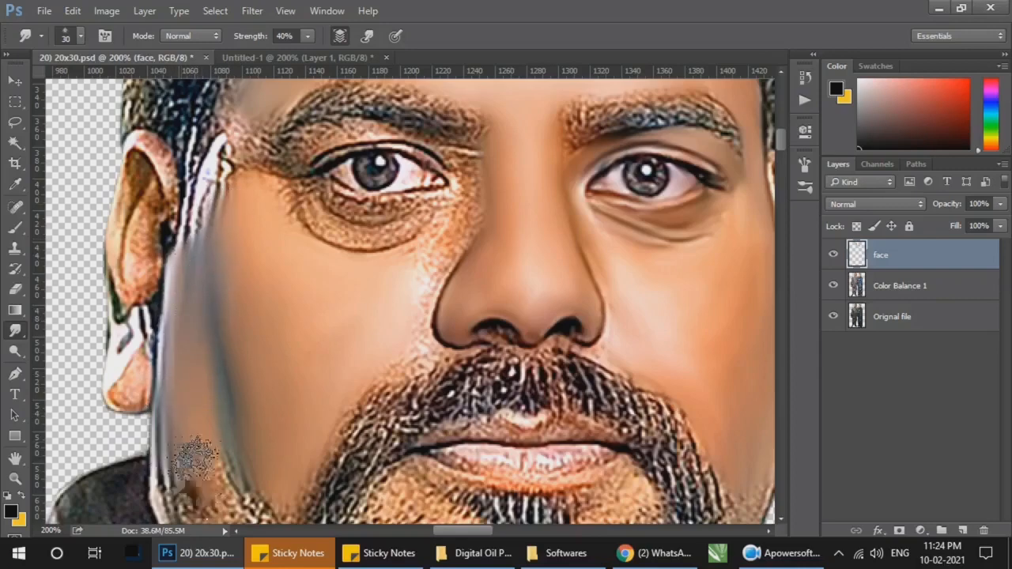
drag(326, 326, 320, 338)
Step: Smudge the skin beside the nose and below the eye on the image's left with a 15 px brush, and save the document
key(z)
click(425, 259)
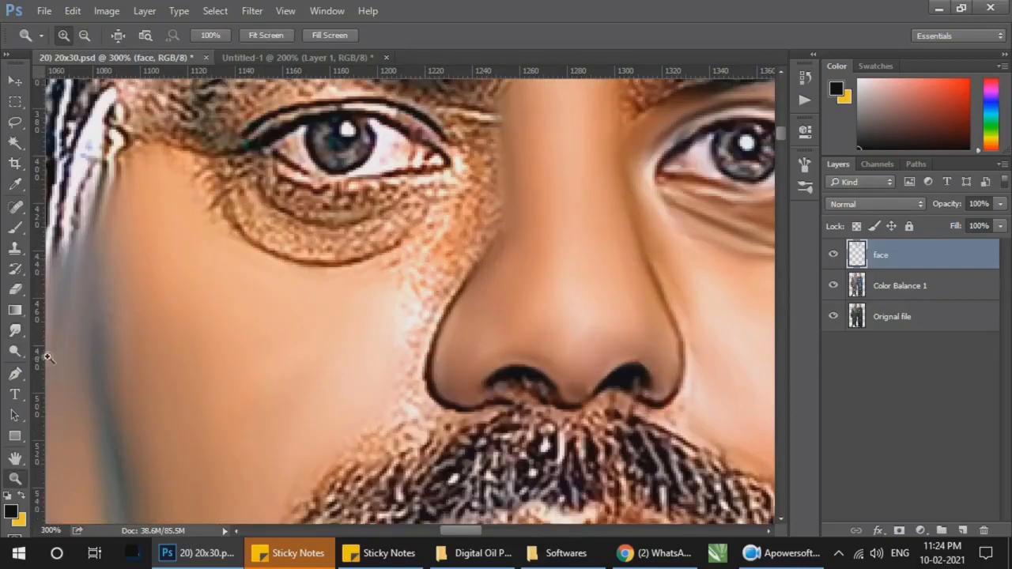
click(15, 330)
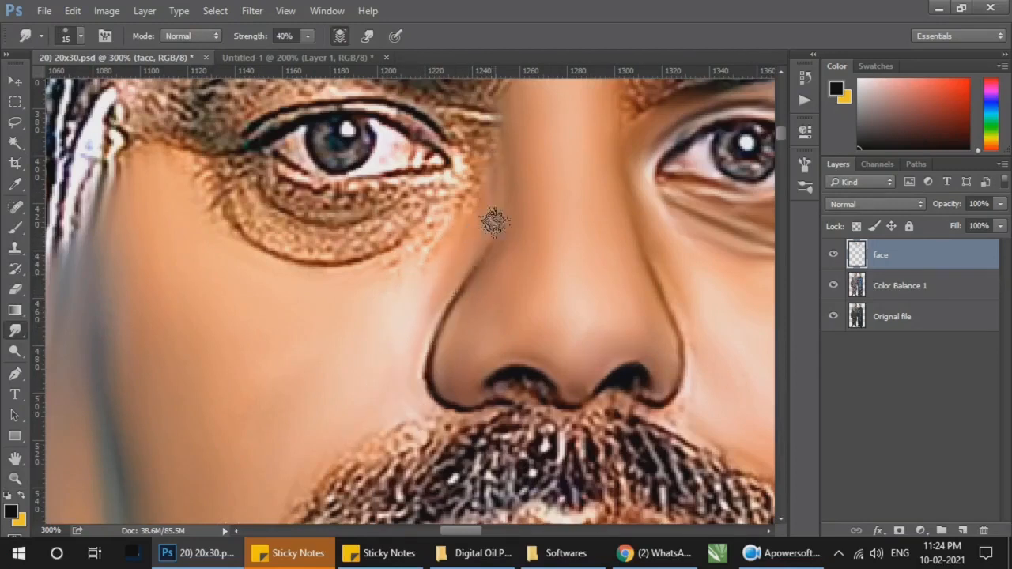
scroll(492, 221, up, 2)
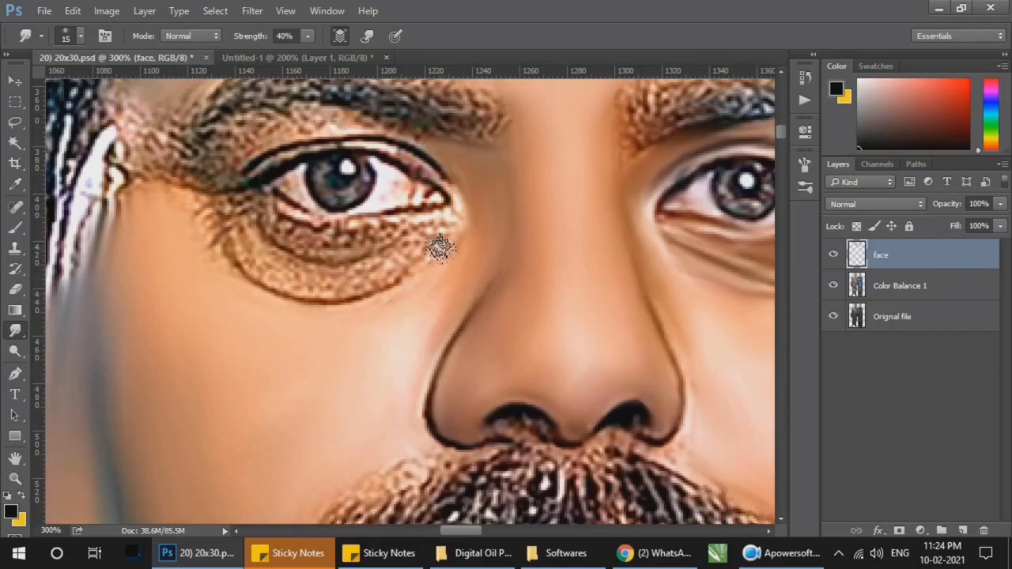
mouse_move(440, 248)
mouse_down()
mouse_move(358, 290)
mouse_move(286, 309)
mouse_move(370, 302)
mouse_move(367, 264)
mouse_move(292, 274)
mouse_move(339, 284)
mouse_move(379, 254)
mouse_move(354, 276)
mouse_move(440, 267)
mouse_move(446, 276)
mouse_move(448, 259)
mouse_move(377, 262)
mouse_move(404, 288)
mouse_move(395, 238)
mouse_move(287, 239)
mouse_move(411, 235)
mouse_move(250, 220)
mouse_move(238, 242)
mouse_move(217, 245)
mouse_move(245, 253)
mouse_move(203, 242)
mouse_move(257, 290)
mouse_move(417, 277)
mouse_move(315, 274)
mouse_up()
key(ctrl+s)
Step: Smudge the lash line and upper eyelid of the eye on the image's left with a 10 px and 9 px brush
key(bracketleft)
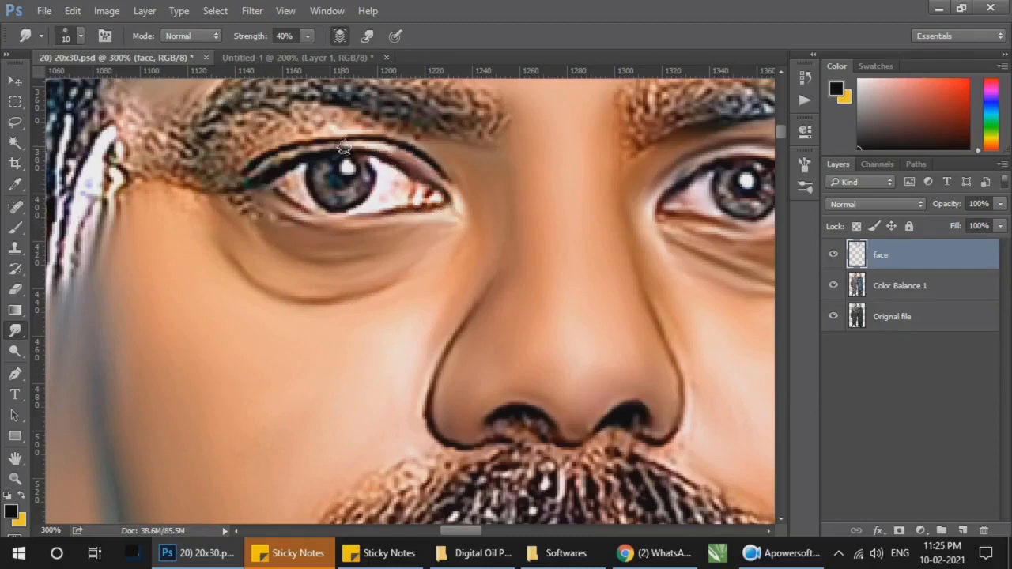
mouse_move(271, 164)
mouse_down()
mouse_move(320, 142)
mouse_move(439, 166)
mouse_up()
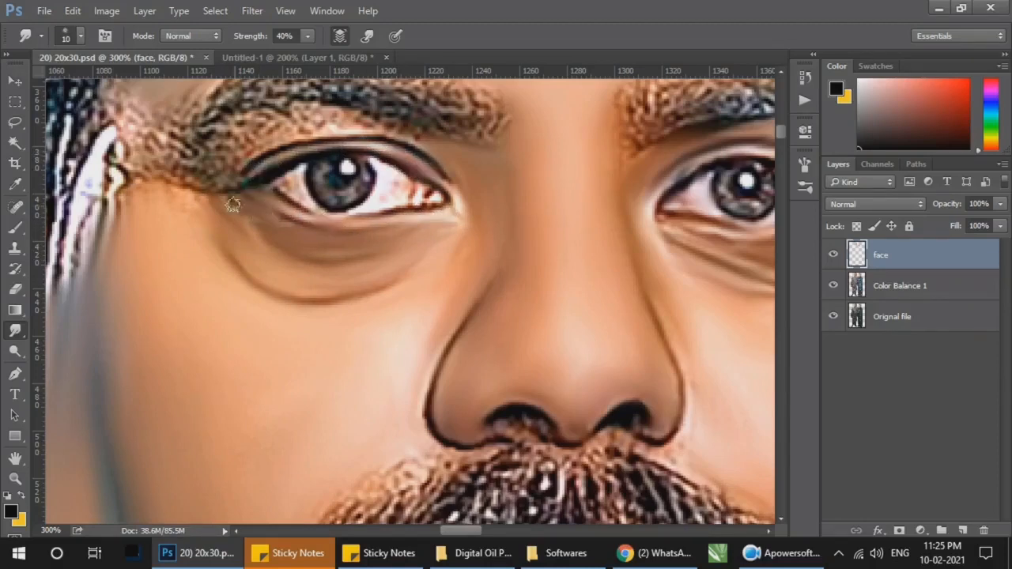
scroll(225, 168, up, 3)
scroll(407, 304, left, 1)
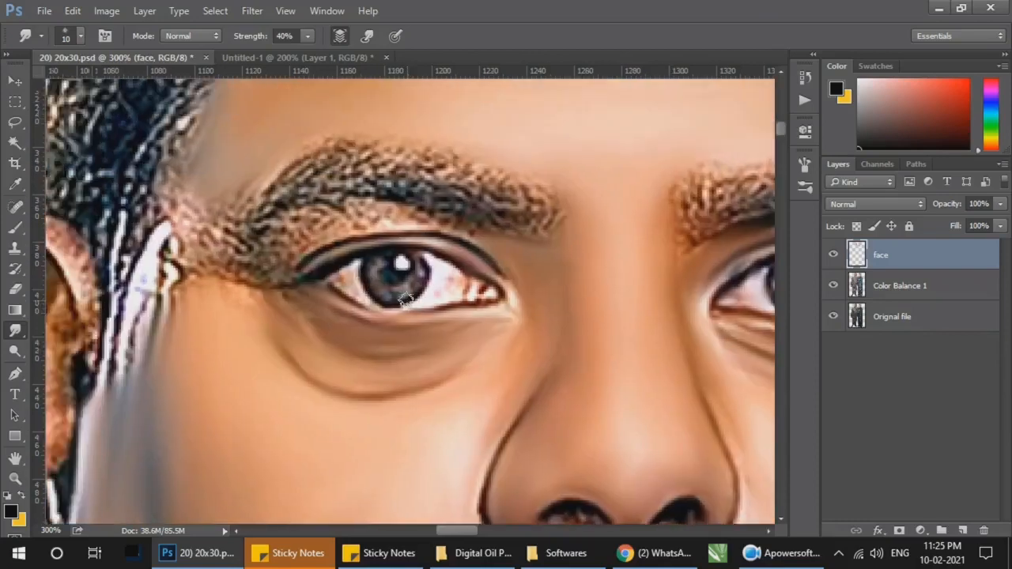
mouse_move(395, 246)
mouse_down()
mouse_move(336, 224)
mouse_move(265, 264)
mouse_move(300, 233)
mouse_move(262, 270)
mouse_move(418, 221)
mouse_move(500, 253)
mouse_move(388, 240)
mouse_move(426, 221)
mouse_move(316, 227)
mouse_move(344, 230)
mouse_move(309, 260)
mouse_up()
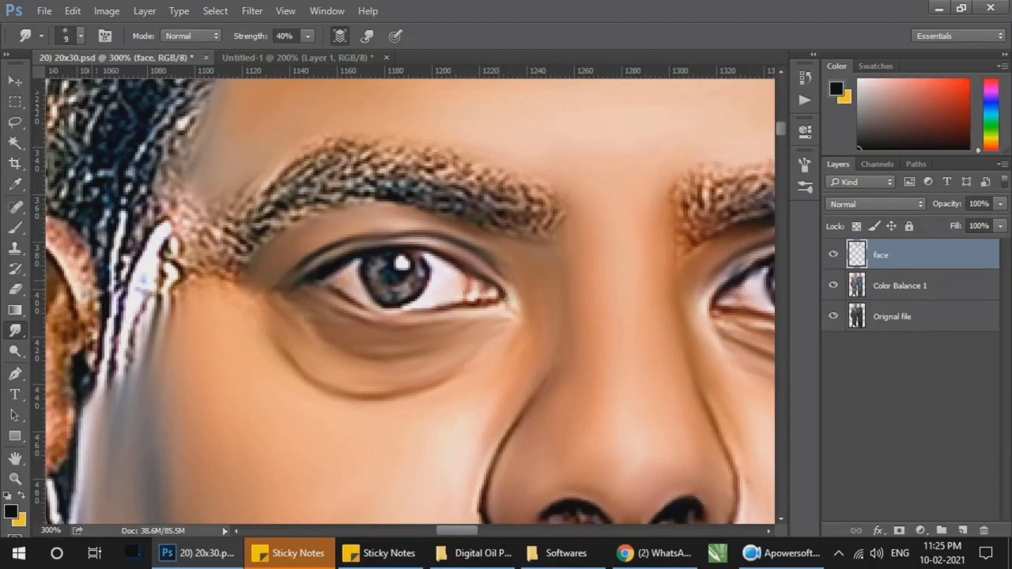
Step: Smudge the temple and white sideburn strands beside the eyebrow on the image's left with a larger brush, finishing at 15 px
key(bracketright)
key(bracketright)
key(bracketright)
mouse_move(197, 214)
mouse_down()
mouse_move(176, 230)
mouse_move(192, 198)
mouse_move(132, 350)
mouse_move(181, 198)
mouse_move(182, 266)
mouse_move(201, 284)
mouse_move(227, 197)
mouse_move(192, 279)
mouse_move(144, 350)
mouse_move(162, 307)
mouse_move(114, 437)
mouse_move(150, 387)
mouse_up()
key(bracketleft)
key(bracketleft)
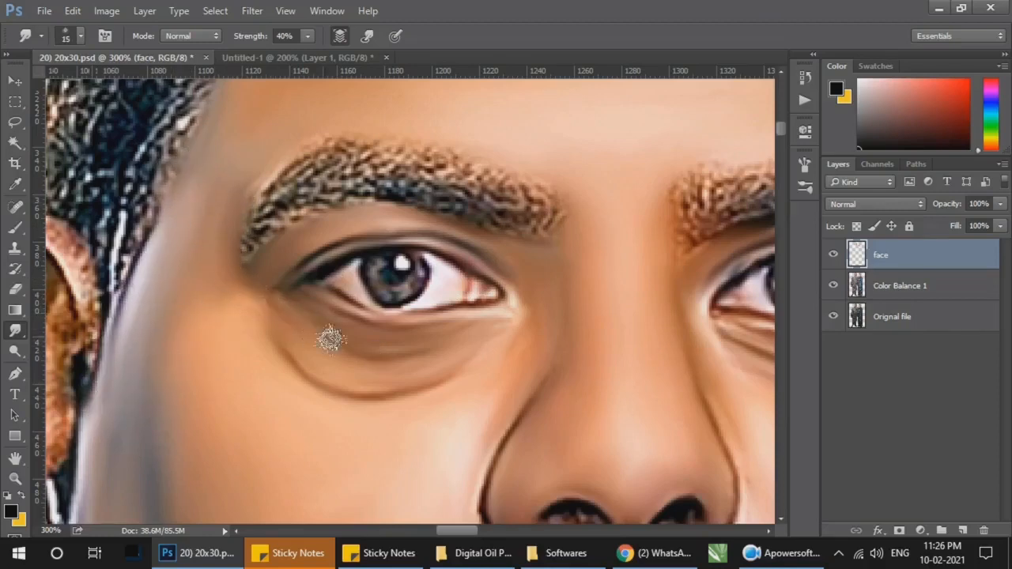
Step: Smudge the edge of the man's jaw next to the collar on the image's left with a 15 px brush
scroll(423, 328, right, 3)
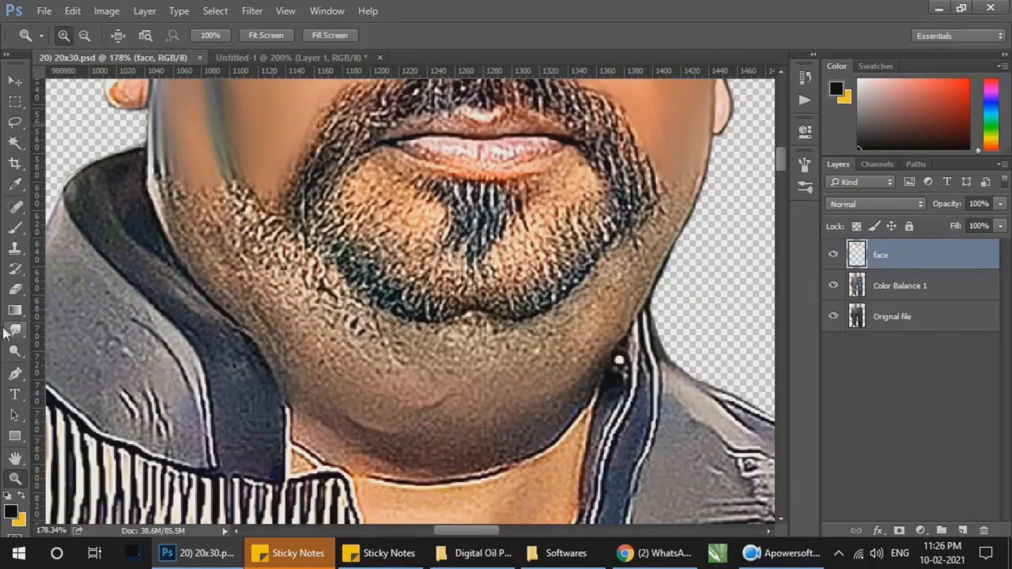
click(12, 330)
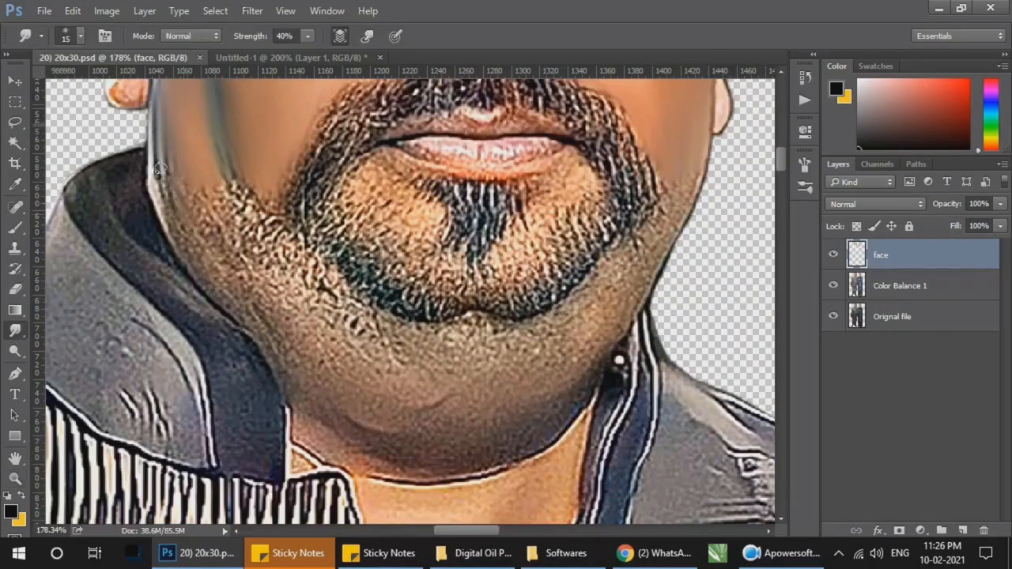
drag(160, 168, 180, 235)
Step: Smudge the exposed neck skin above the shirt with a 30 px brush, and blend the dark line under the chin, finishing at 25 px
drag(430, 372, 397, 234)
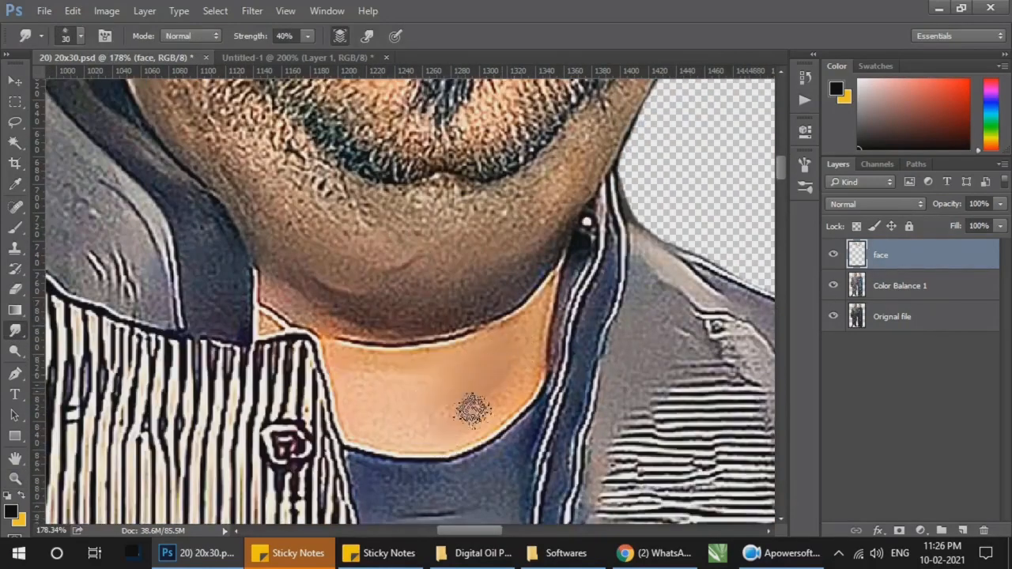
key(bracketright)
key(bracketright)
key(bracketright)
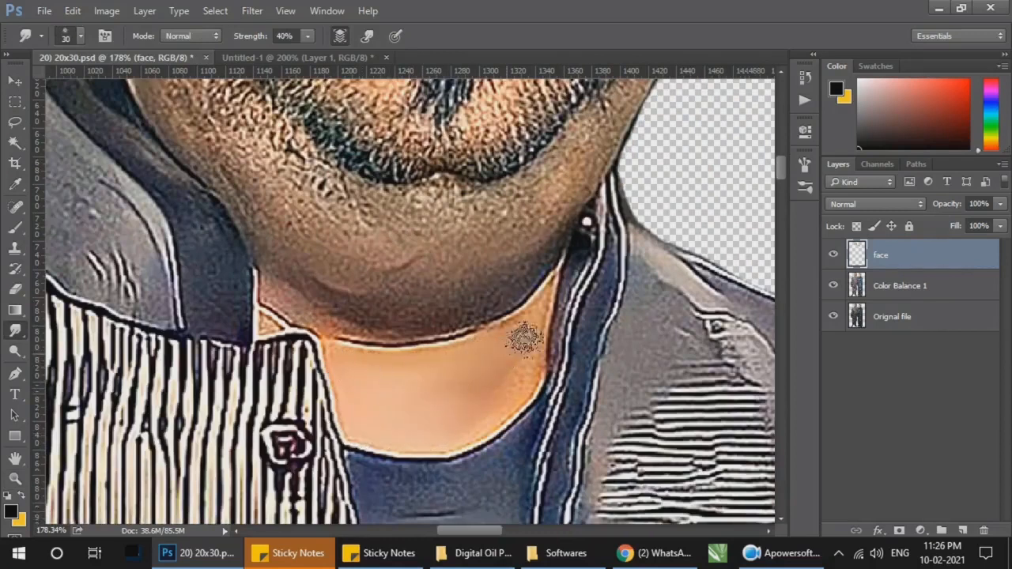
drag(409, 441, 449, 441)
key(bracketleft)
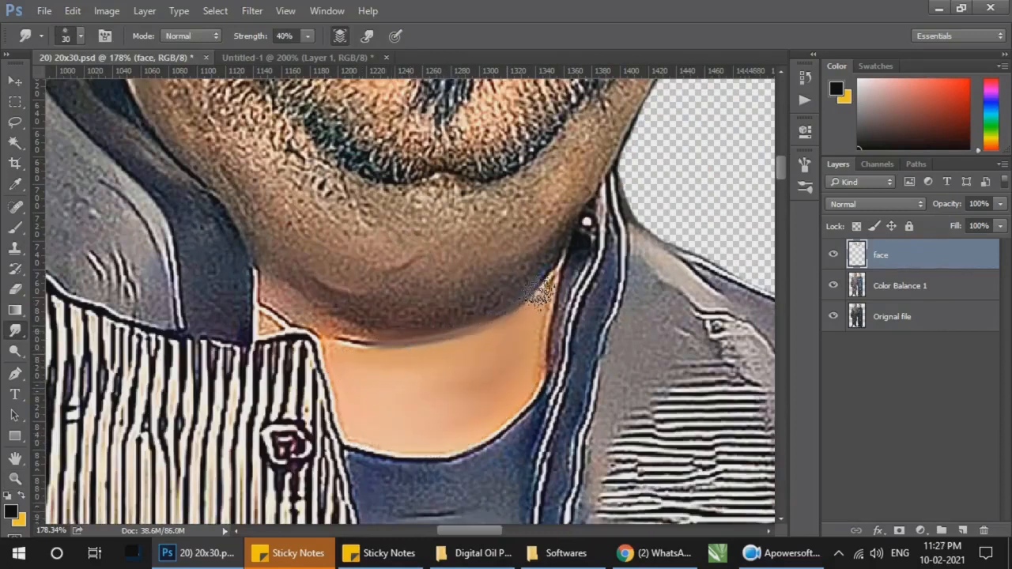
drag(403, 344, 346, 342)
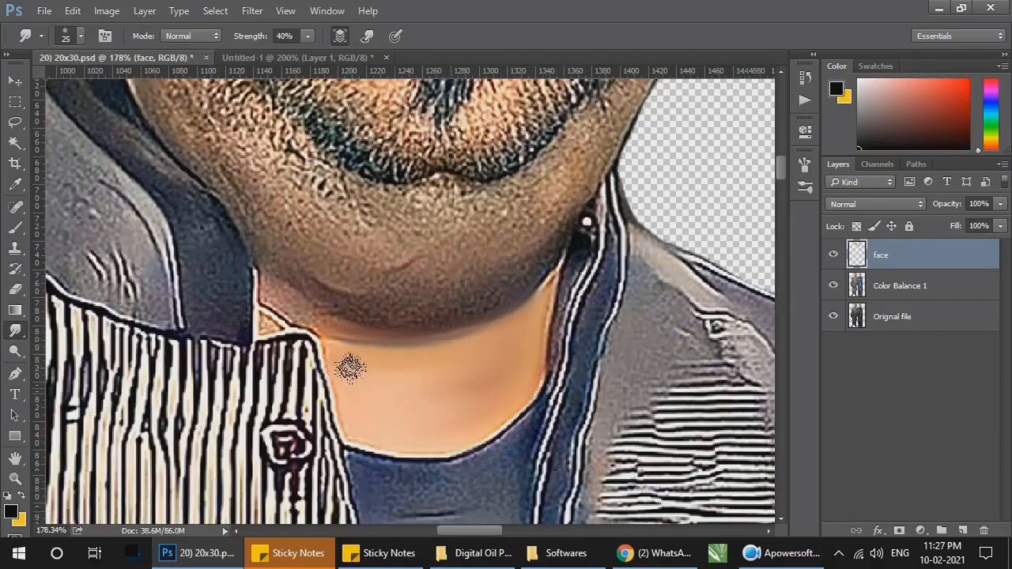
Step: Smudge the neck skin beside the striped collar with a small brush, and smooth the chin's underside and jaw below the beard at about 30 px
mouse_move(305, 310)
mouse_down()
mouse_move(266, 311)
mouse_move(270, 322)
mouse_move(276, 282)
mouse_move(295, 314)
mouse_up()
key(bracketleft)
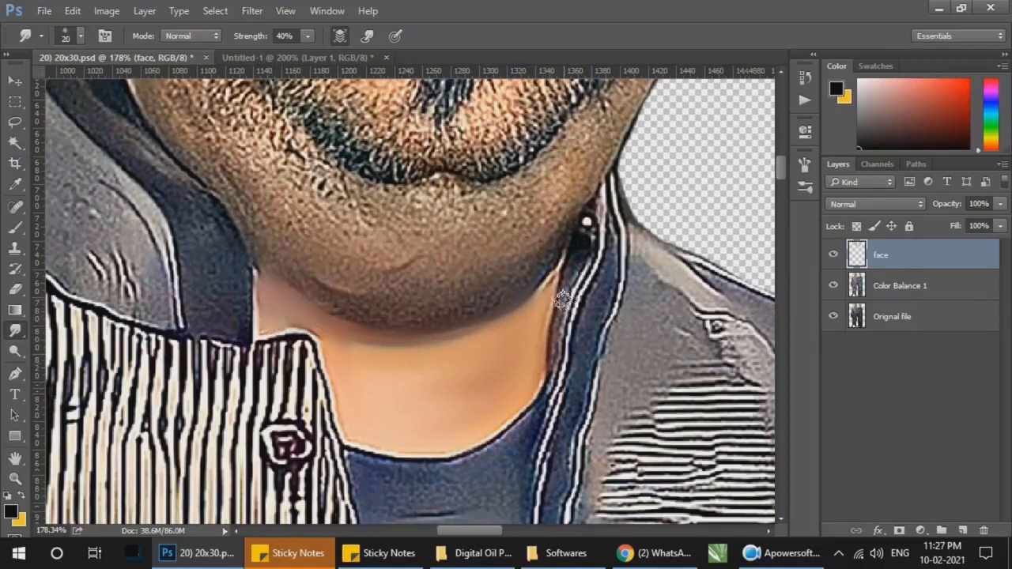
key(bracketright)
key(bracketright)
key(bracketright)
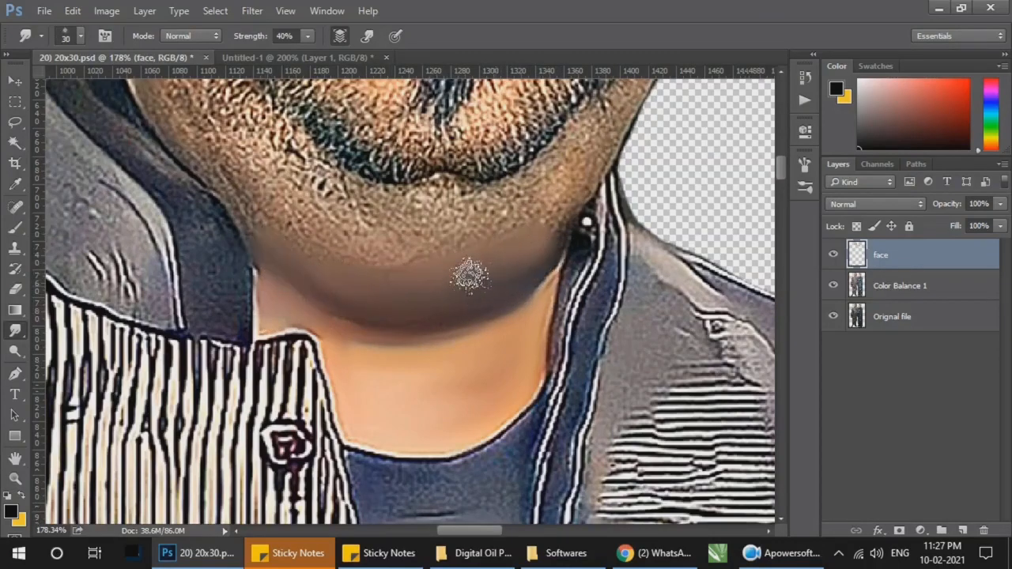
drag(527, 254, 499, 304)
mouse_move(395, 293)
mouse_down()
mouse_move(257, 280)
mouse_move(270, 277)
mouse_move(143, 185)
mouse_move(222, 260)
mouse_move(181, 201)
mouse_move(229, 265)
mouse_move(450, 278)
mouse_move(337, 280)
mouse_move(365, 310)
mouse_move(508, 263)
mouse_move(521, 271)
mouse_move(512, 238)
mouse_move(476, 263)
mouse_move(306, 241)
mouse_move(363, 254)
mouse_move(298, 255)
mouse_move(277, 235)
mouse_move(360, 281)
mouse_move(290, 255)
mouse_move(291, 224)
mouse_move(200, 188)
mouse_move(147, 145)
mouse_move(183, 199)
mouse_move(130, 126)
mouse_move(132, 102)
mouse_move(139, 113)
mouse_move(114, 99)
mouse_move(182, 177)
mouse_move(200, 206)
mouse_up()
mouse_move(511, 257)
mouse_down()
mouse_move(499, 363)
mouse_move(472, 396)
mouse_up()
mouse_move(572, 258)
mouse_down()
mouse_move(526, 344)
mouse_move(502, 370)
mouse_move(511, 338)
mouse_move(469, 371)
mouse_move(543, 292)
mouse_move(505, 382)
mouse_move(540, 347)
mouse_up()
Step: Smudge the cheek and jaw skin bordering the beard on both sides of the face with a 25 px brush
key(bracketleft)
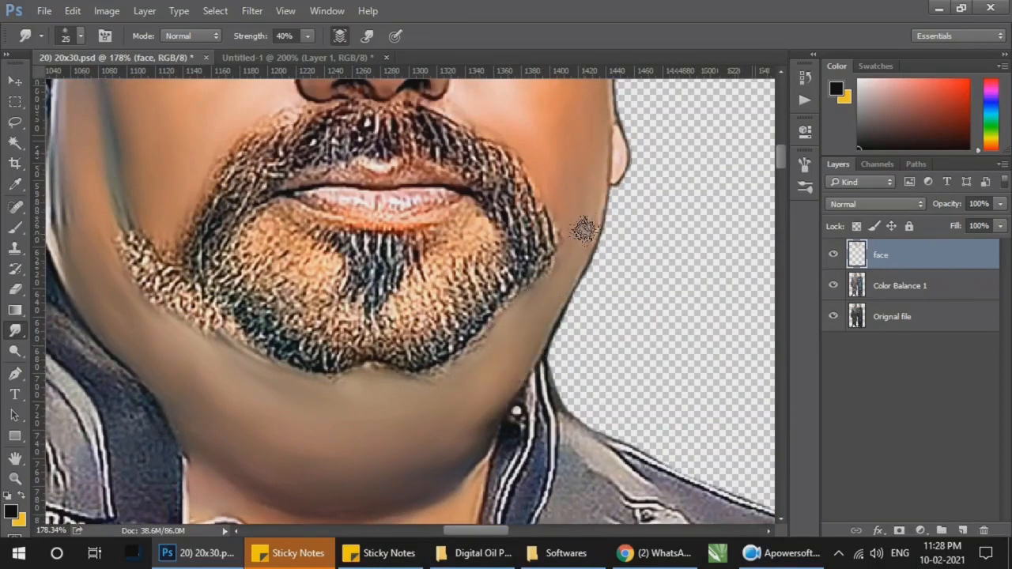
mouse_move(583, 251)
mouse_down()
mouse_move(556, 277)
mouse_move(564, 211)
mouse_move(557, 253)
mouse_up()
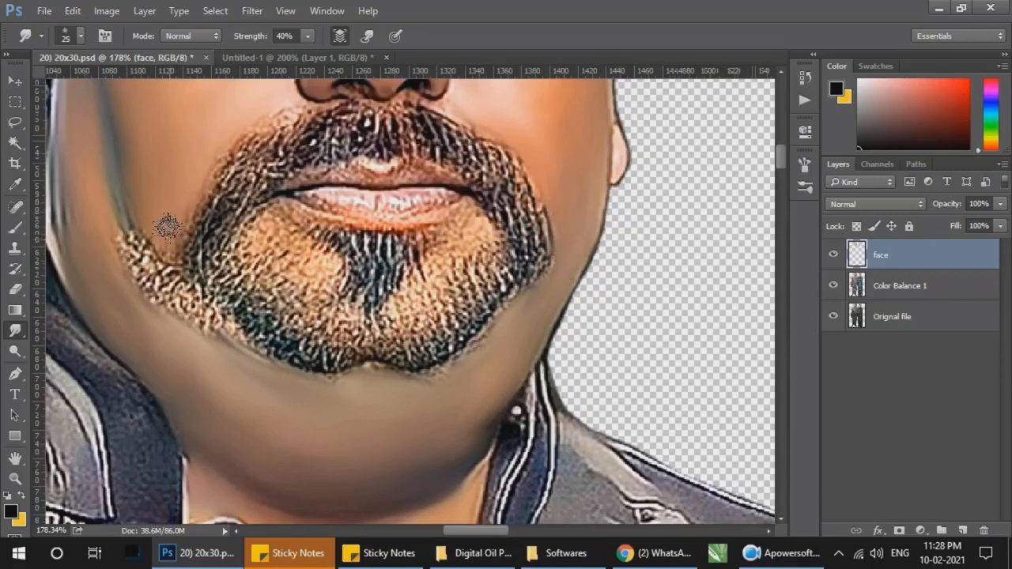
mouse_move(118, 193)
mouse_down()
mouse_move(76, 226)
mouse_move(81, 214)
mouse_move(118, 215)
mouse_up()
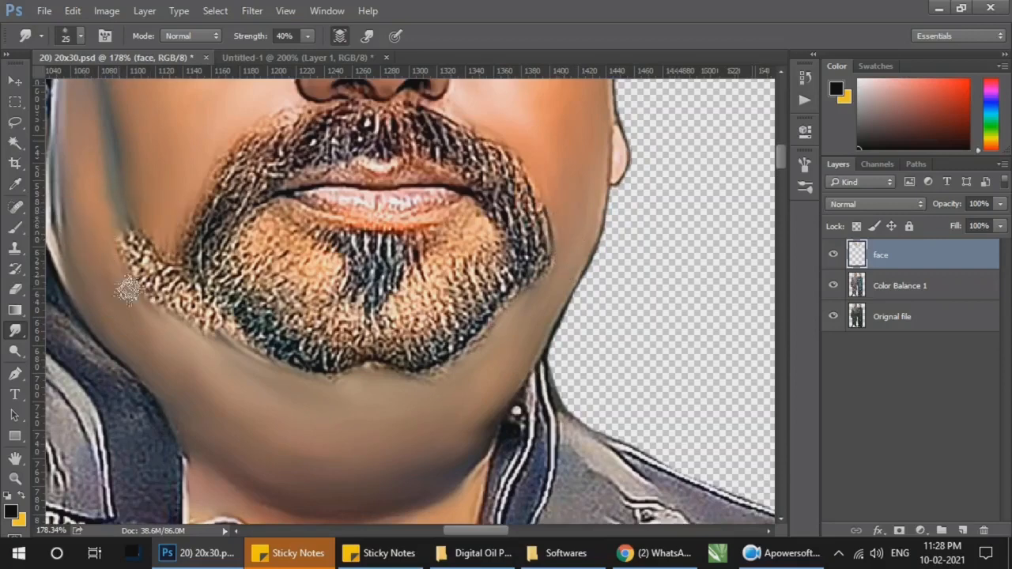
drag(127, 291, 126, 274)
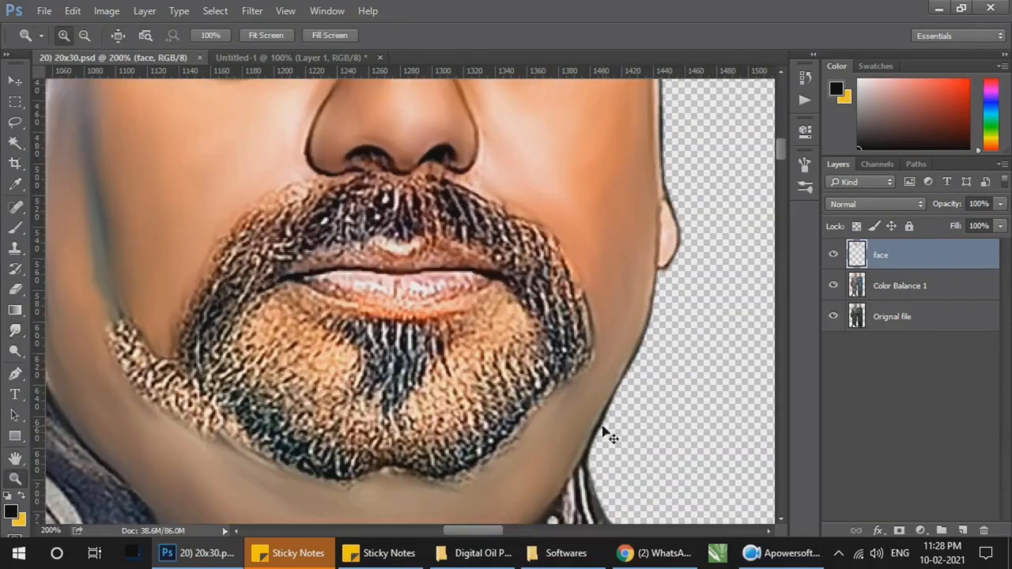
Step: Smudge the man's upper and lower lips smooth with a 15 px brush at 40% strength
click(14, 332)
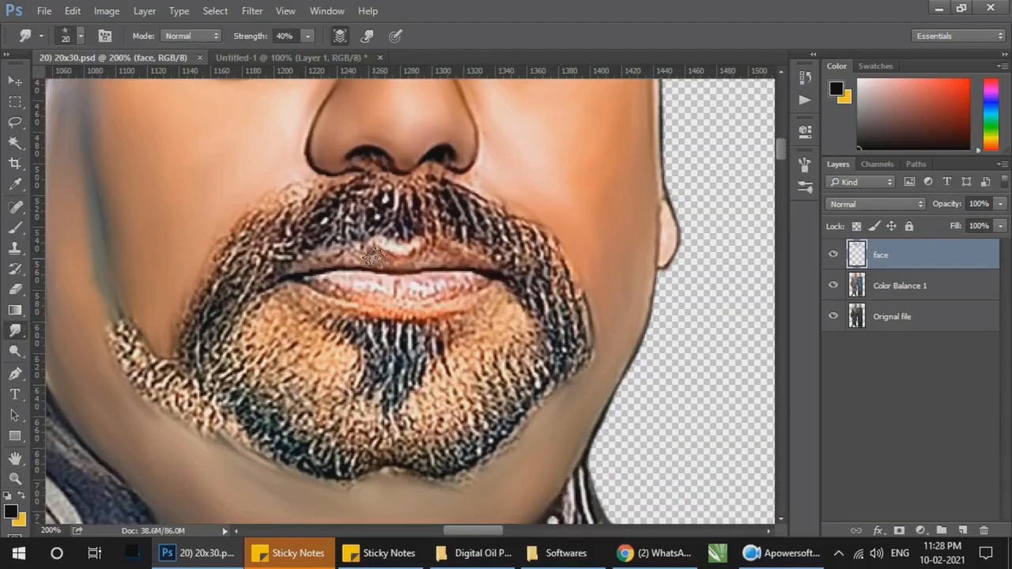
drag(382, 257, 392, 248)
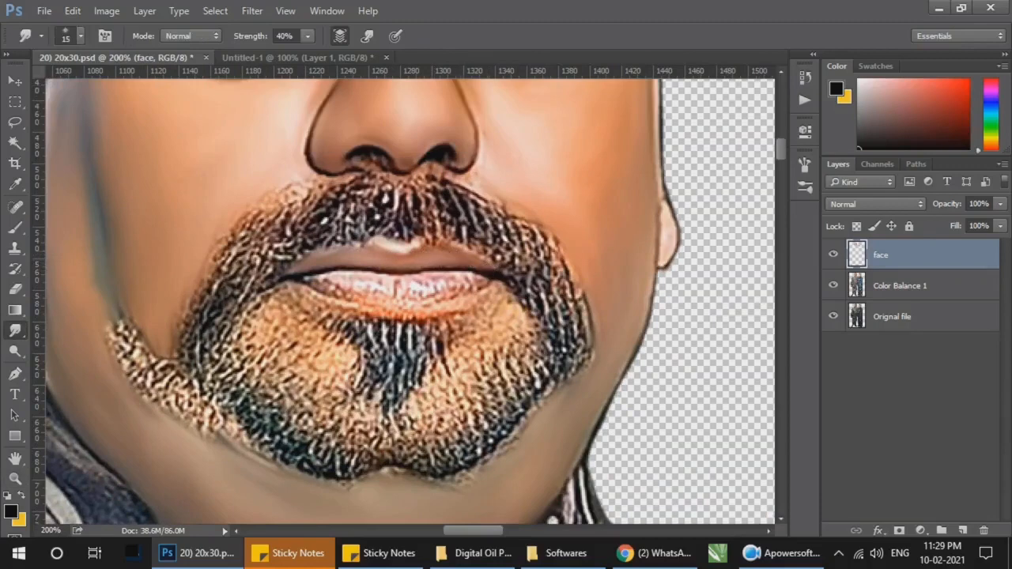
click(799, 167)
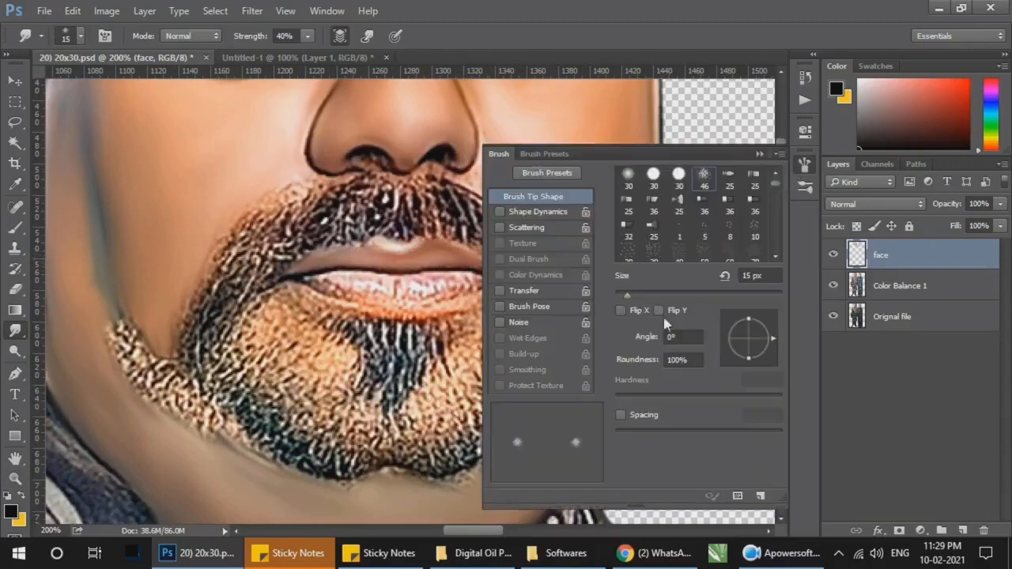
click(761, 153)
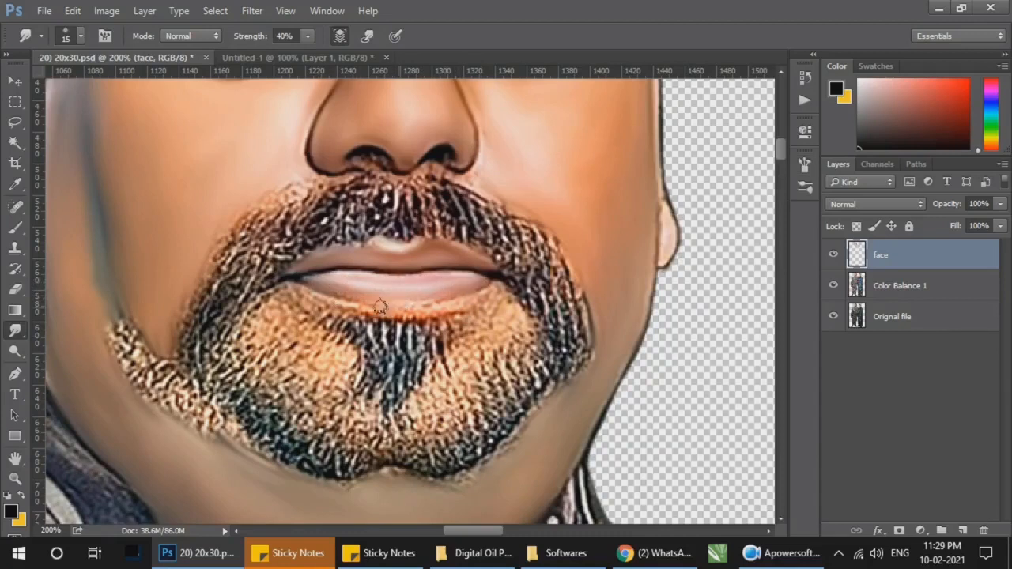
Step: Smudge the lower lip's edge and the bare skin patches on both sides of the chin tuft with a 20 px brush
key(bracketright)
mouse_move(317, 303)
mouse_down()
mouse_move(289, 306)
mouse_move(276, 321)
mouse_move(316, 345)
mouse_move(294, 354)
mouse_move(319, 349)
mouse_up()
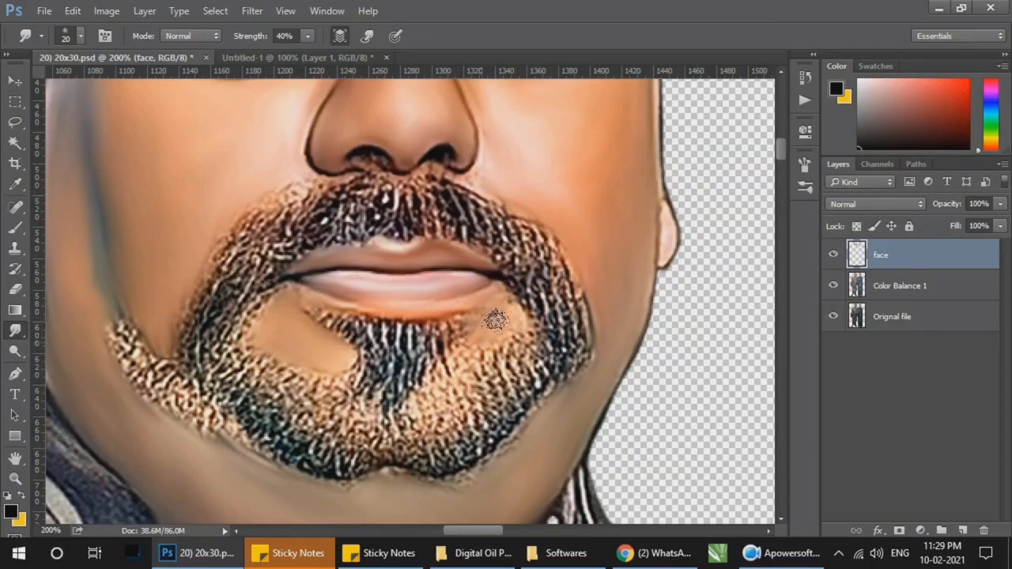
drag(494, 319, 501, 328)
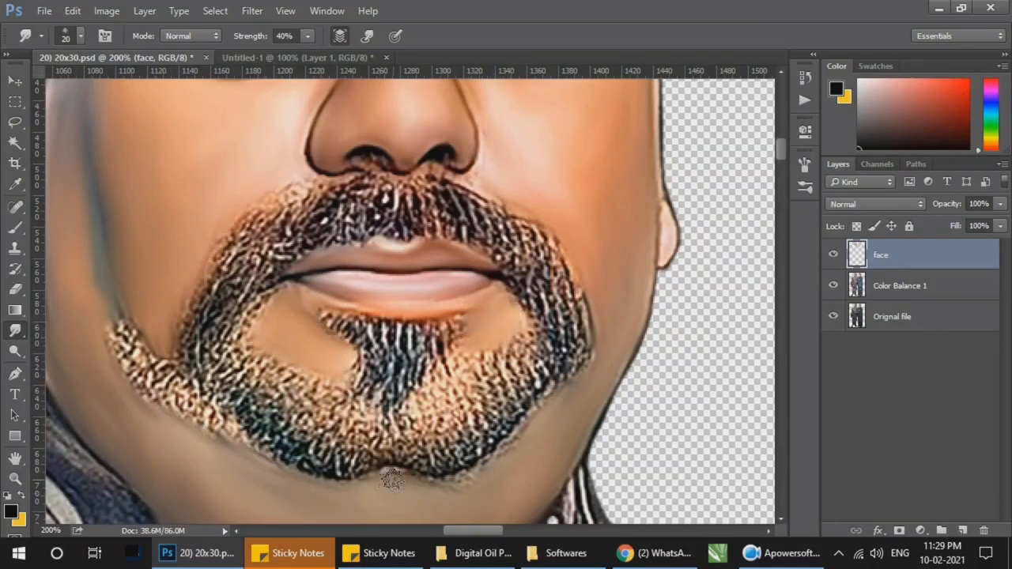
Step: Check the face work with the couple in view and save the 20x30 document
key(z)
right_click(495, 351)
click(527, 363)
drag(528, 247, 271, 62)
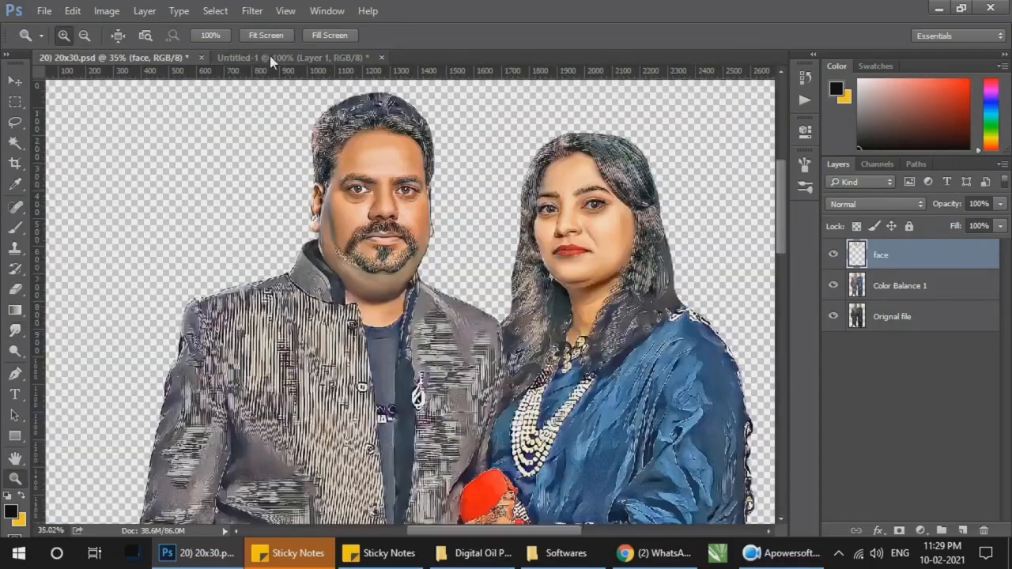
key(ctrl+s)
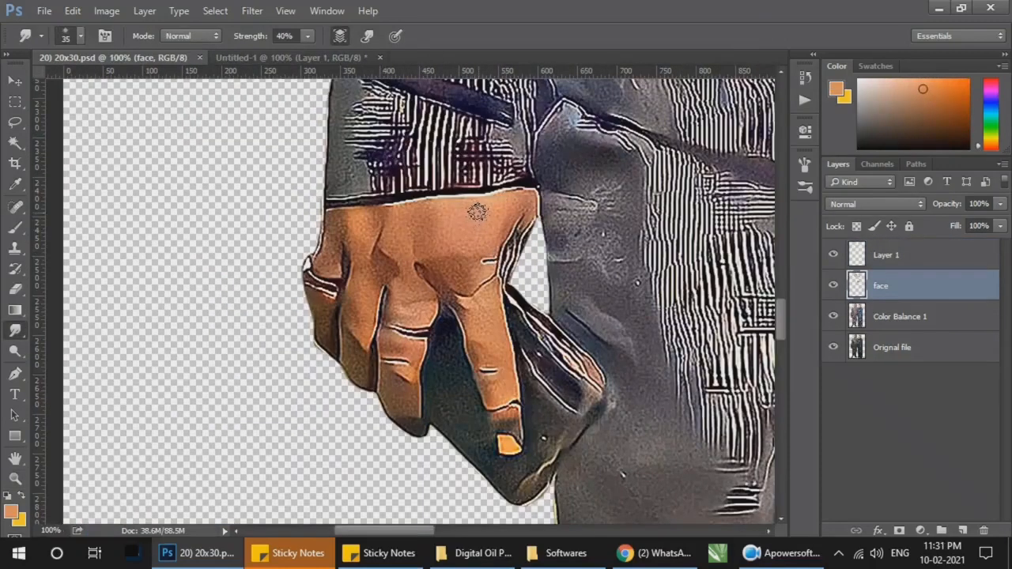
Step: Smudge the back of the man's hand and its fingers on the face layer with a 40 px brush, blending away the white crease lines
key(bracketright)
mouse_move(476, 213)
mouse_down()
mouse_move(449, 216)
mouse_move(463, 204)
mouse_move(456, 264)
mouse_move(450, 260)
mouse_move(481, 324)
mouse_move(507, 396)
mouse_up()
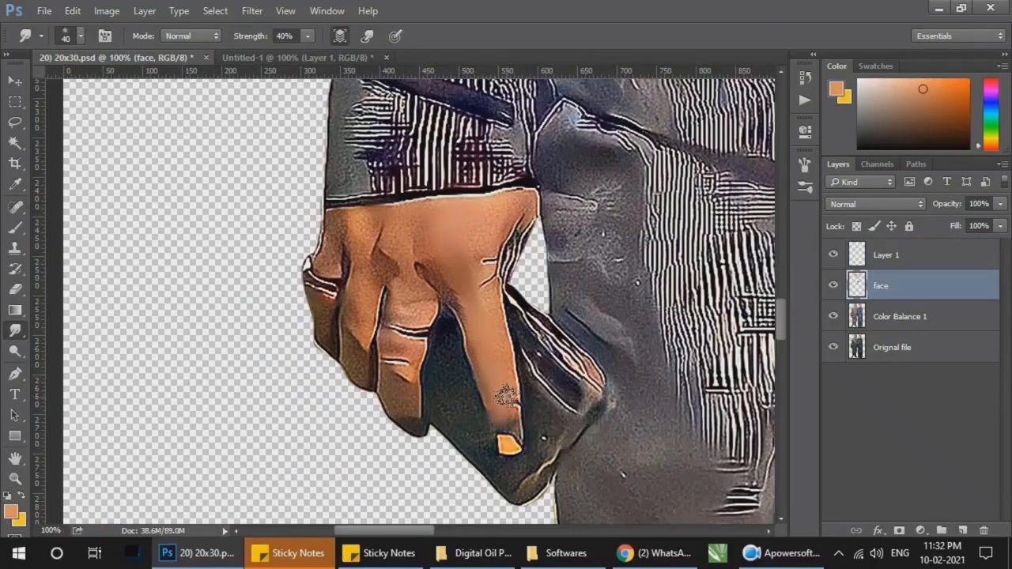
mouse_move(487, 273)
mouse_down()
mouse_move(491, 222)
mouse_move(508, 237)
mouse_up()
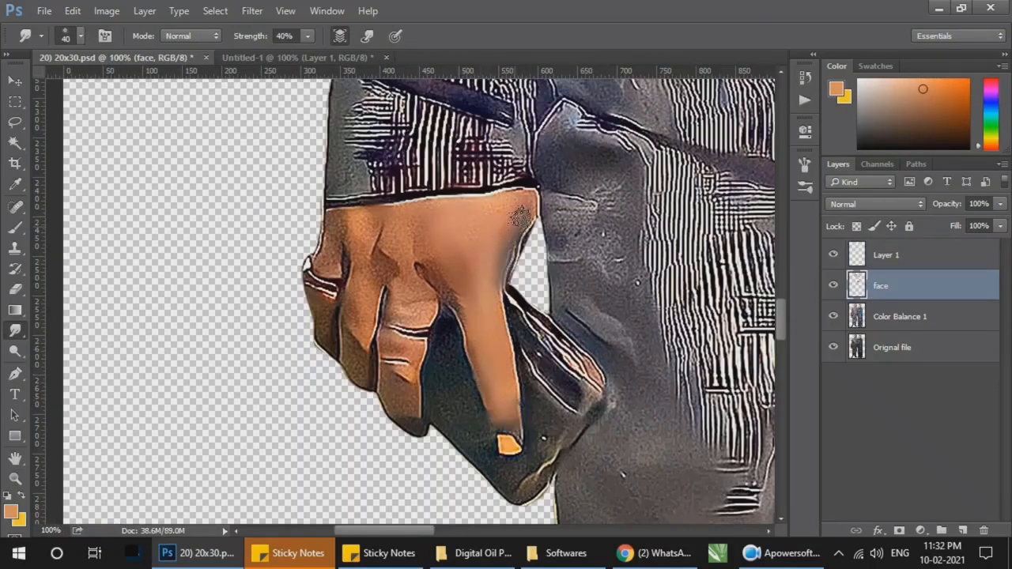
drag(465, 210, 480, 216)
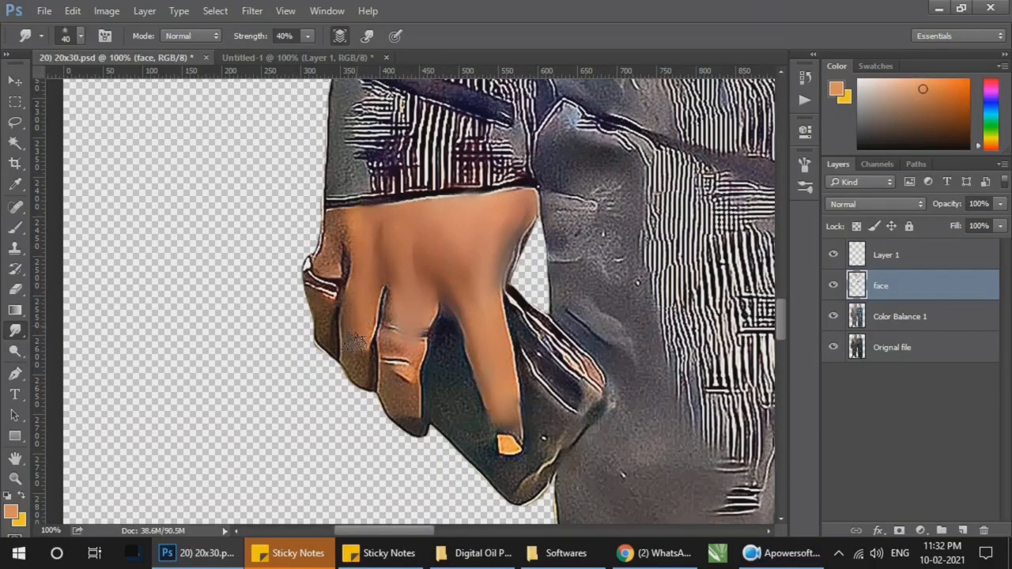
drag(395, 352, 400, 371)
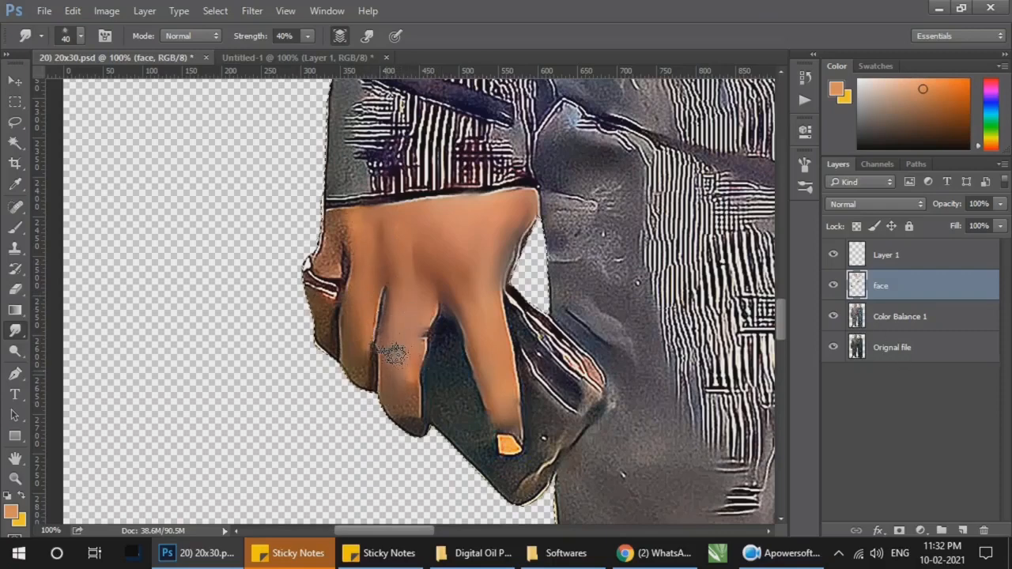
drag(399, 349, 362, 333)
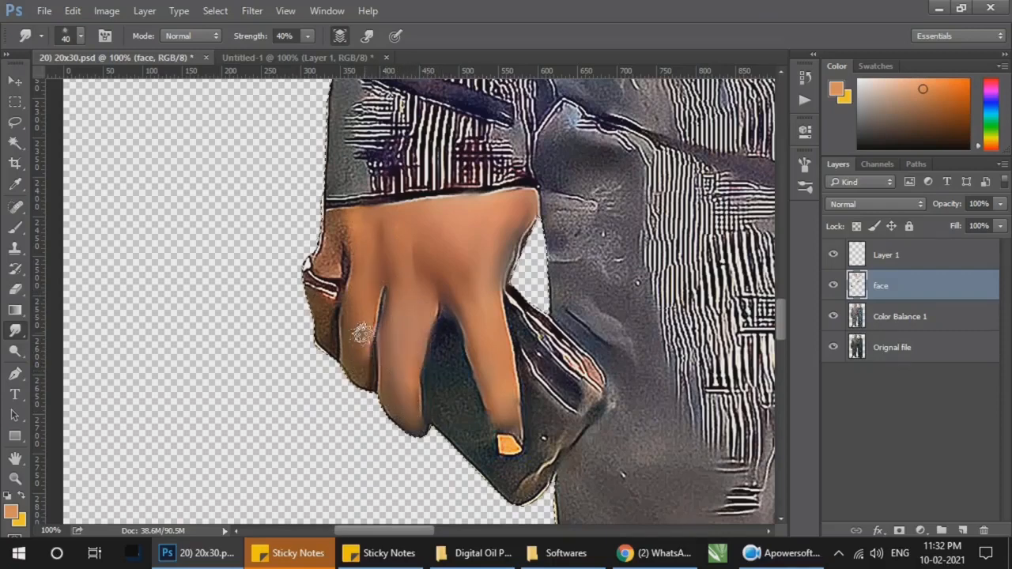
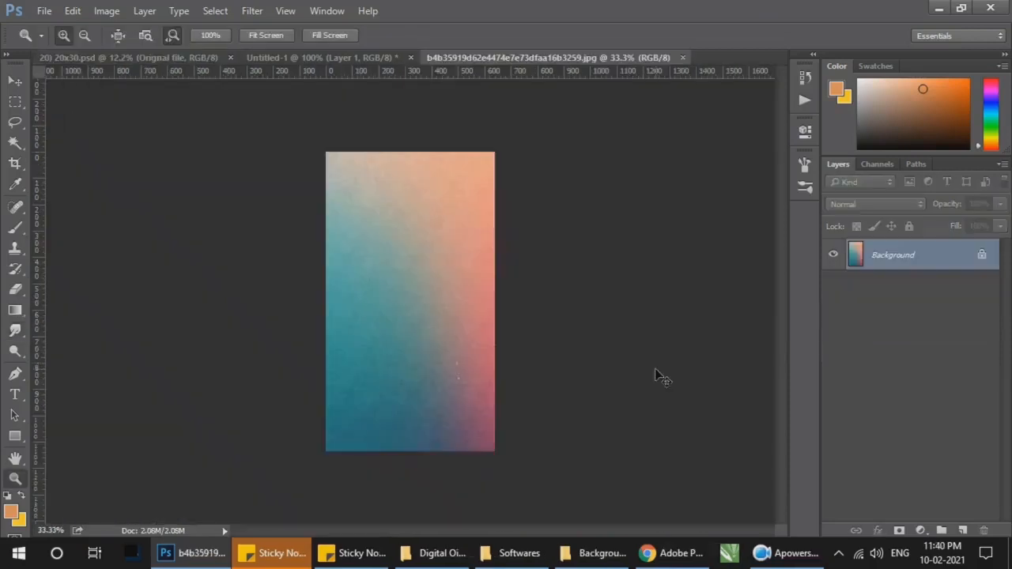
Step: Copy the whole teal-to-peach gradient image and paste it into the 20x30 document directly above the Orignal file layer
key(ctrl+a)
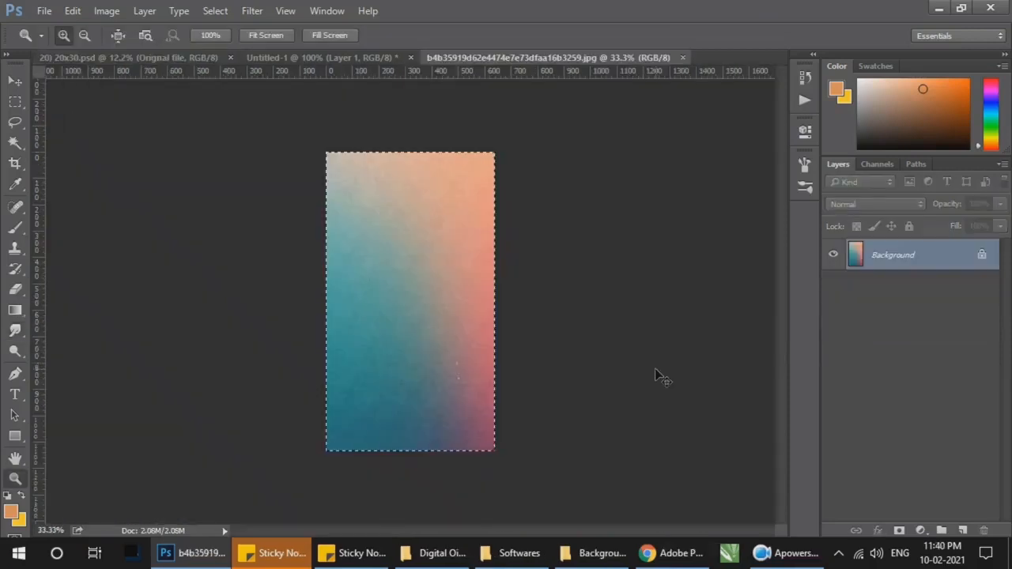
click(164, 59)
click(893, 347)
click(909, 380)
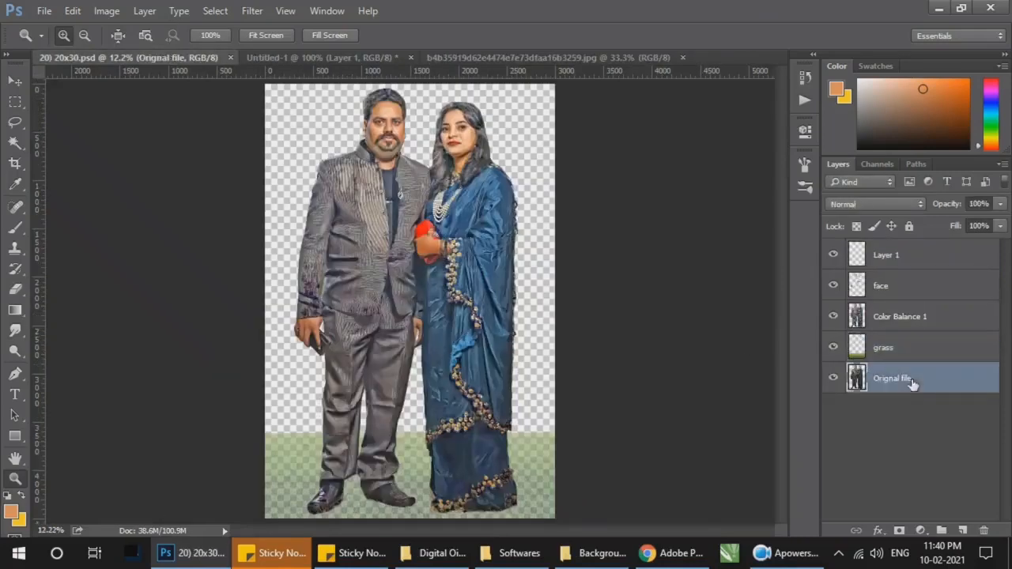
key(ctrl+v)
Step: Stretch the pasted gradient to fill the entire canvas behind the couple and apply the transform
key(ctrl+t)
drag(440, 245, 553, 83)
drag(544, 169, 555, 163)
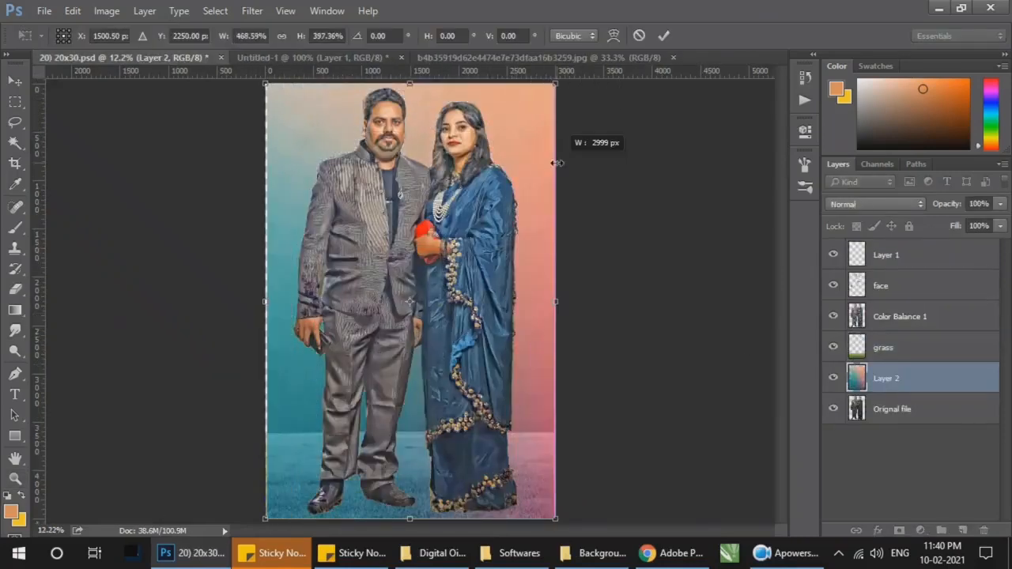
drag(266, 303, 261, 304)
key(Return)
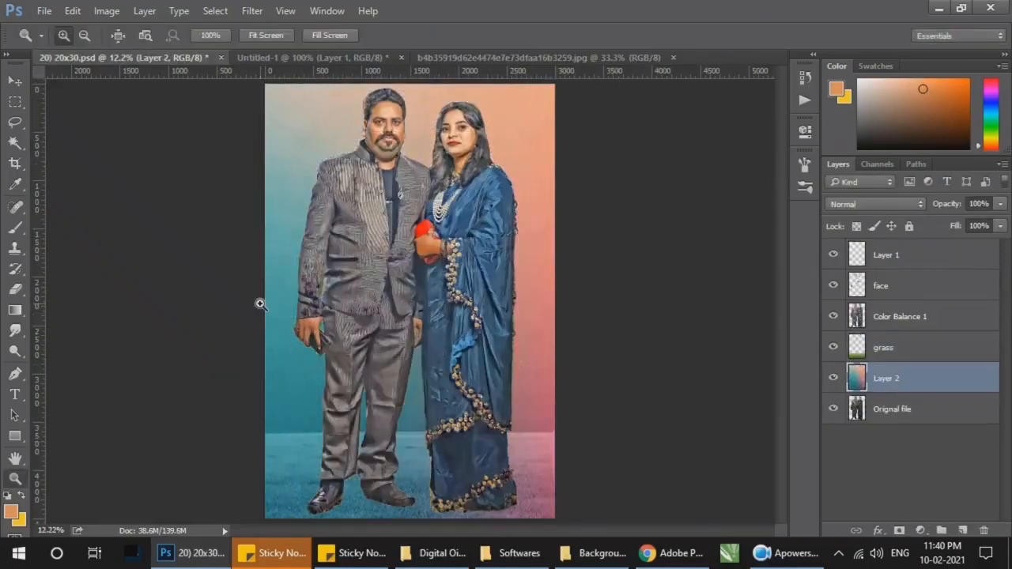
Step: Save the 20x30 document, close the gradient image, and check the couple against the new background
key(v)
key(ctrl+s)
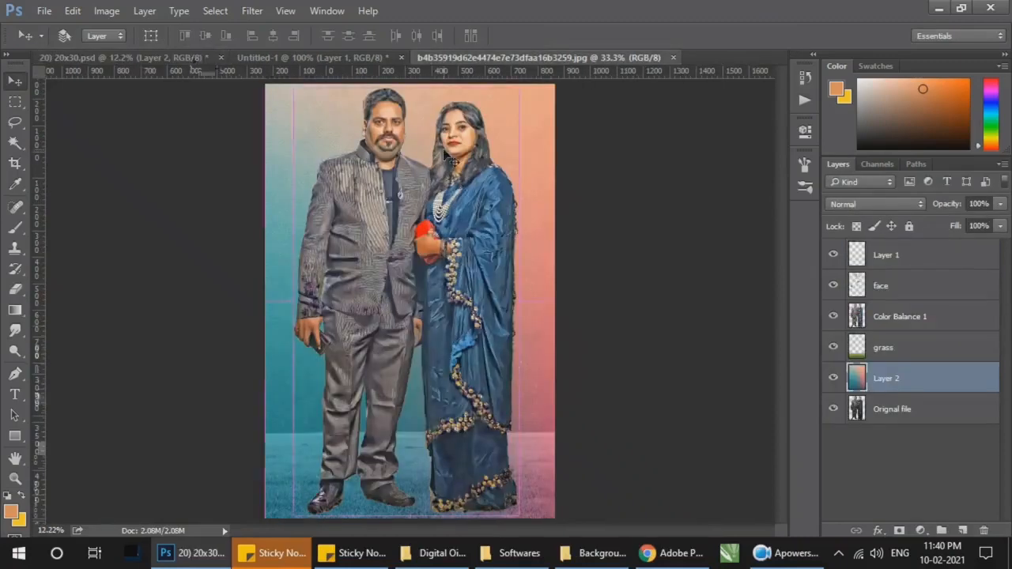
key(z)
click(402, 111)
click(402, 111)
click(403, 112)
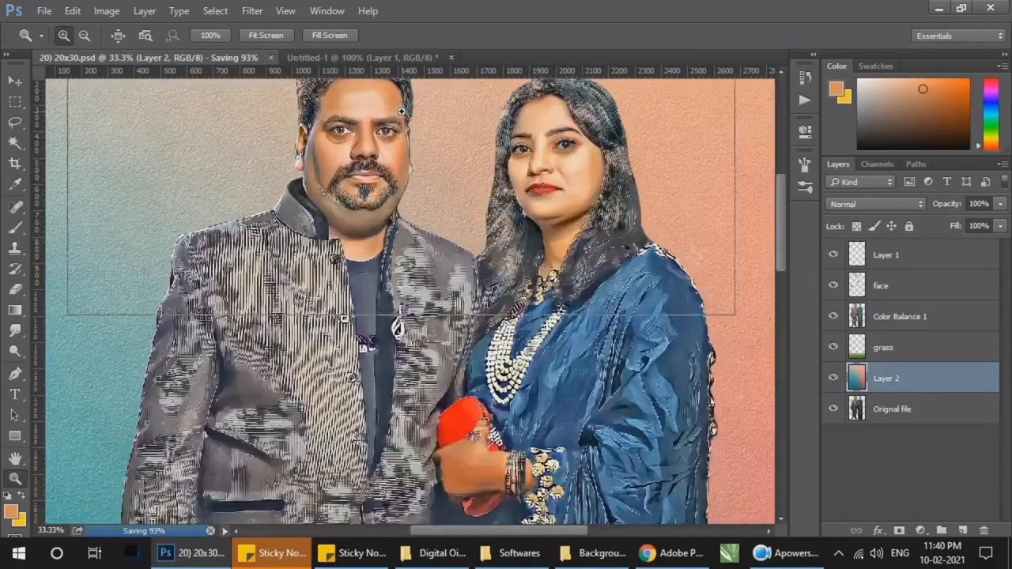
click(402, 113)
right_click(431, 134)
click(465, 144)
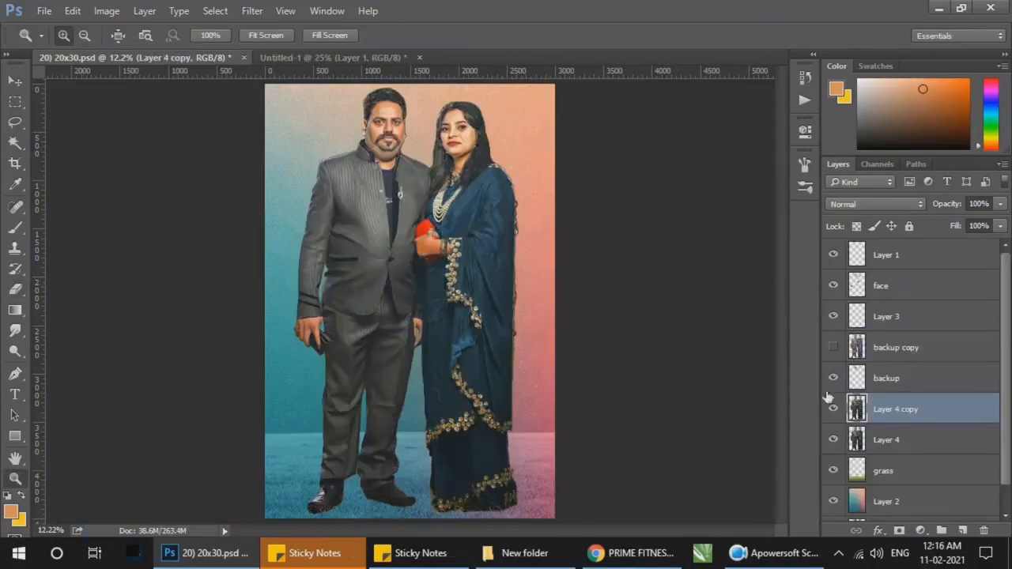
Step: In a Camera Raw filter on Layer 4 copy, set Dehaze +26, Vibrance +32, Saturation +25 and Blacks -22
click(252, 10)
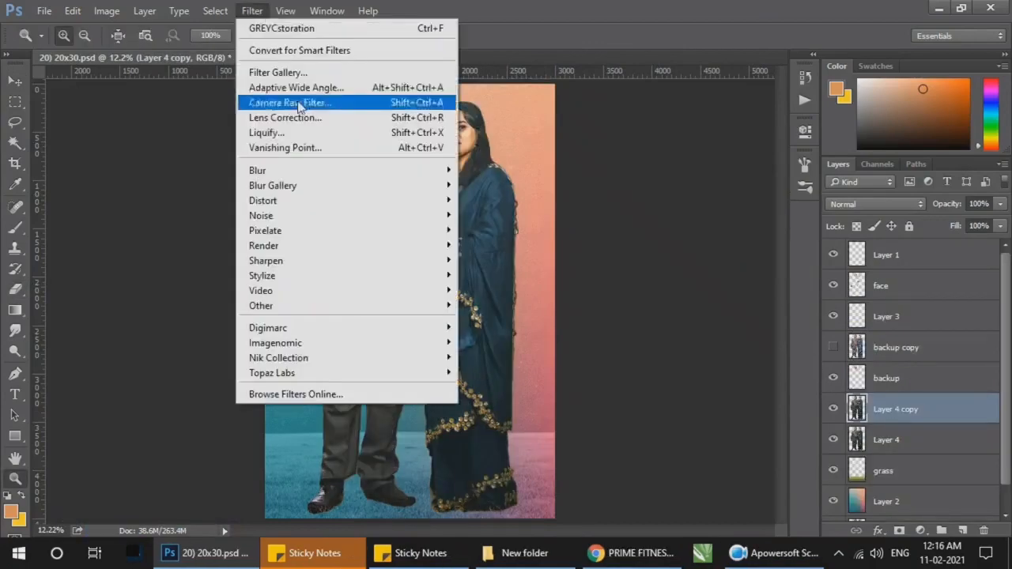
click(292, 103)
scroll(881, 451, down, 3)
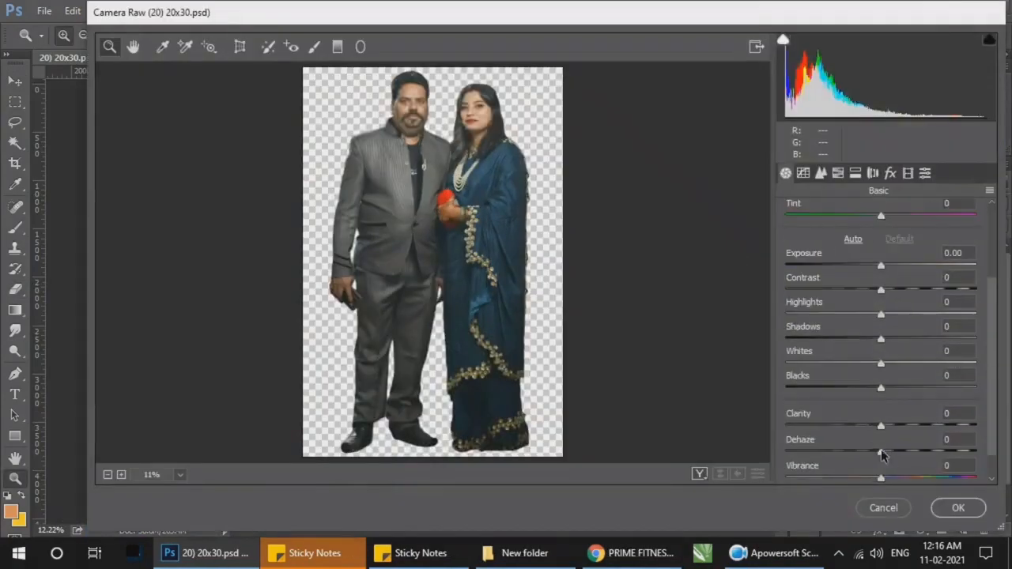
scroll(905, 447, down, 1)
drag(881, 455, 918, 448)
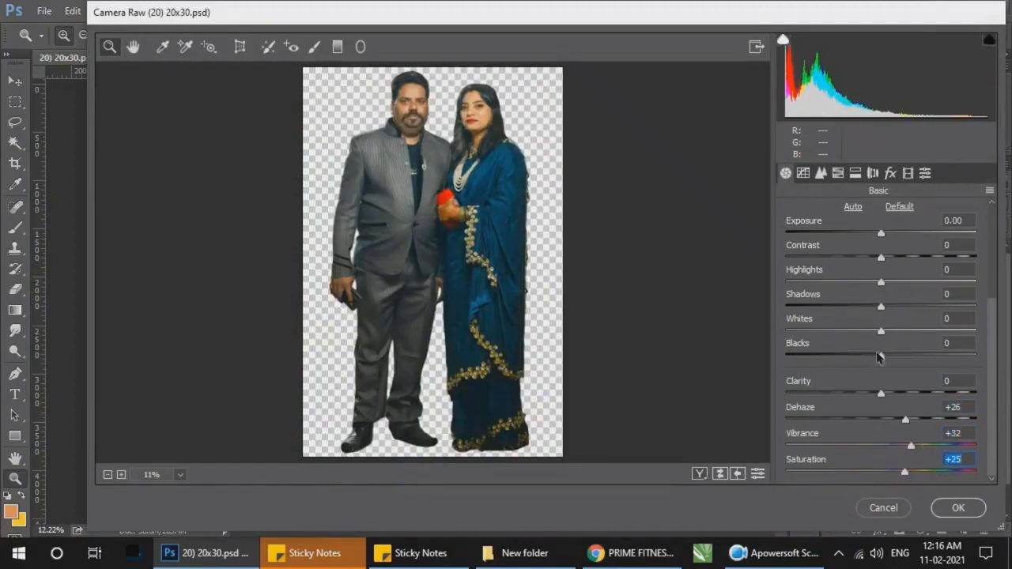
drag(878, 357, 859, 356)
Step: Set the Camera Raw luminance noise reduction to 35 and raise the Shadows
click(820, 174)
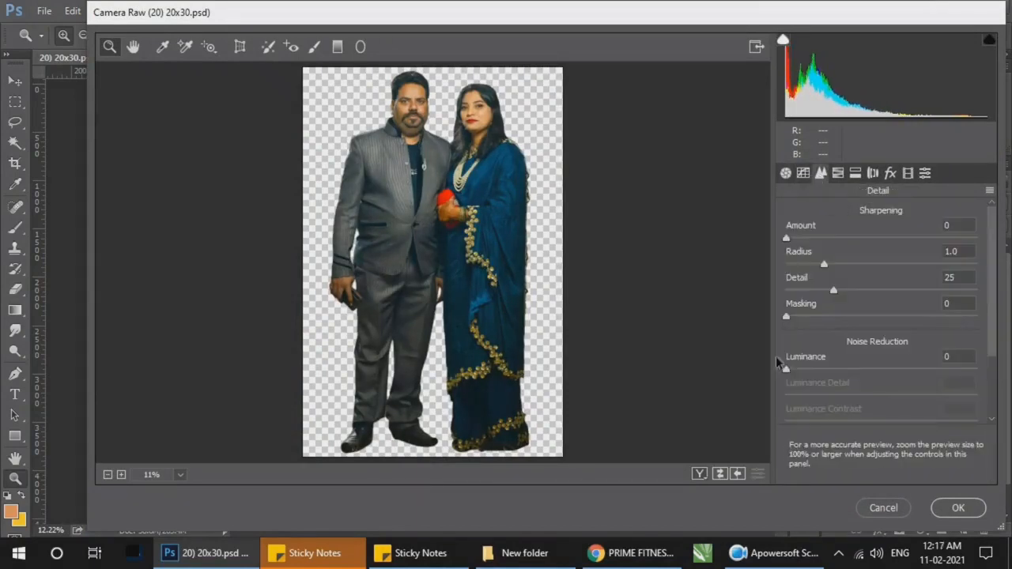
drag(785, 369, 822, 374)
click(786, 174)
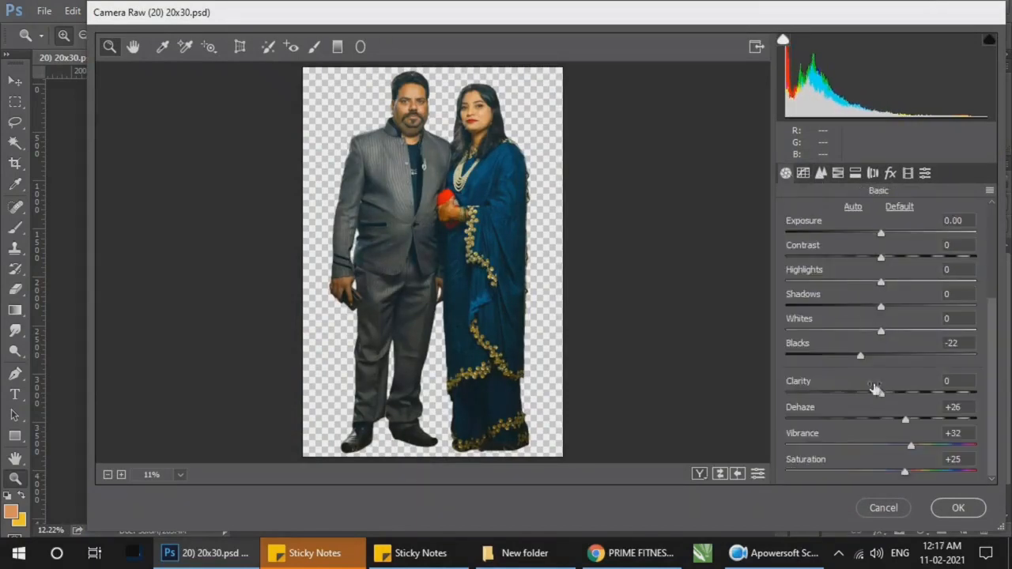
drag(877, 309, 932, 309)
Step: Shift the Blues hue to +8 in the HSL adjustments and apply the Camera Raw filter
click(820, 174)
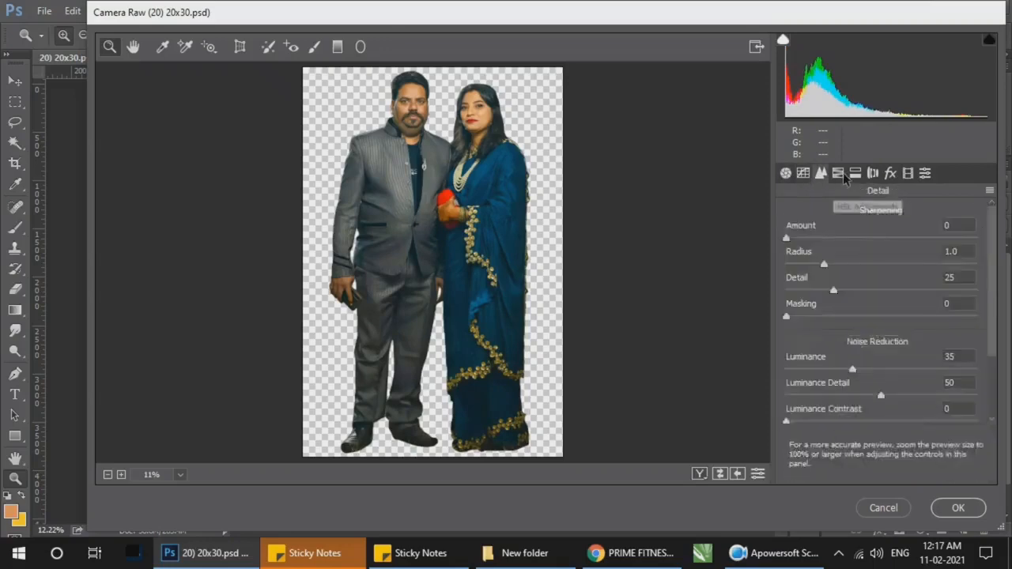
click(837, 173)
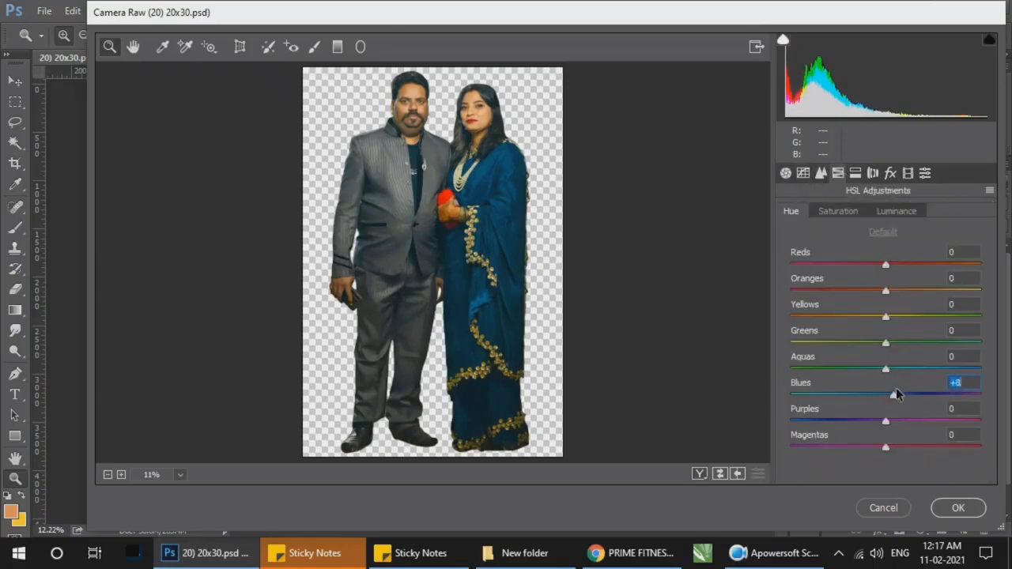
click(956, 507)
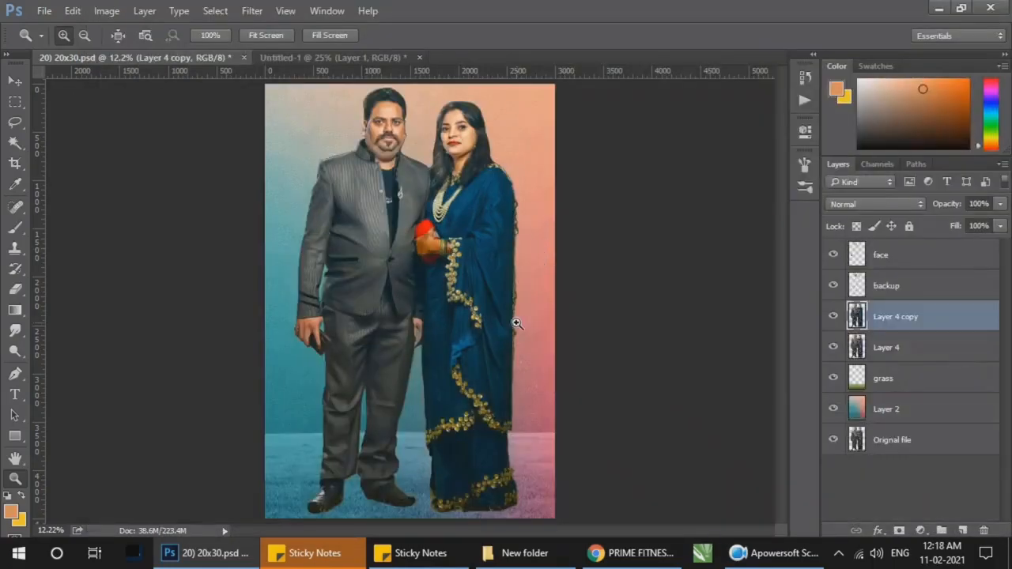
Step: Brush over the woman's hand and wrist on Layer 4 copy with the Dodge tool
drag(426, 235, 545, 277)
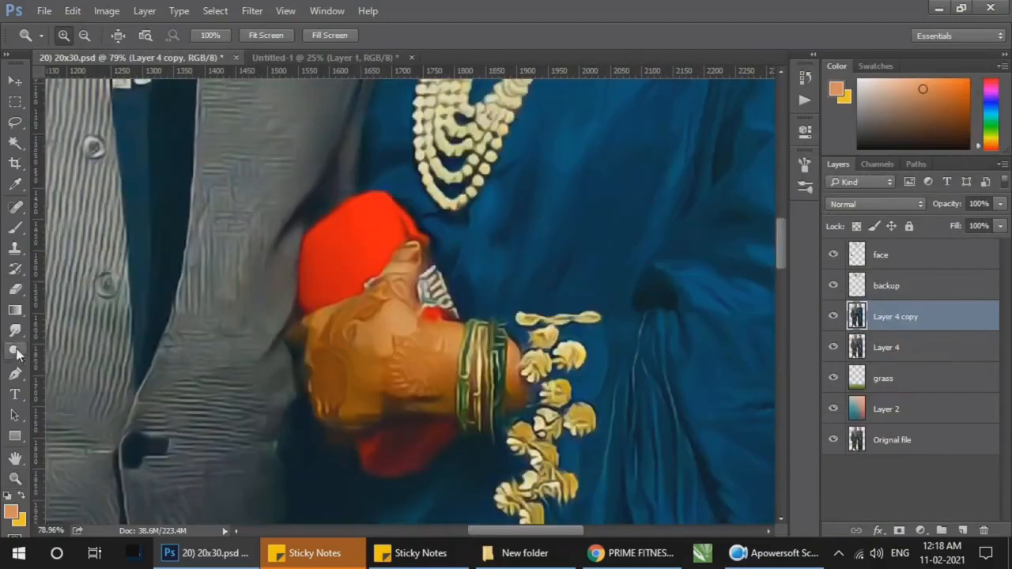
click(16, 352)
mouse_move(431, 352)
mouse_down()
mouse_move(388, 360)
mouse_move(340, 326)
mouse_move(428, 369)
mouse_move(420, 391)
mouse_move(399, 287)
mouse_move(338, 383)
mouse_move(338, 407)
mouse_move(340, 329)
mouse_up()
key(z)
key(ctrl+0)
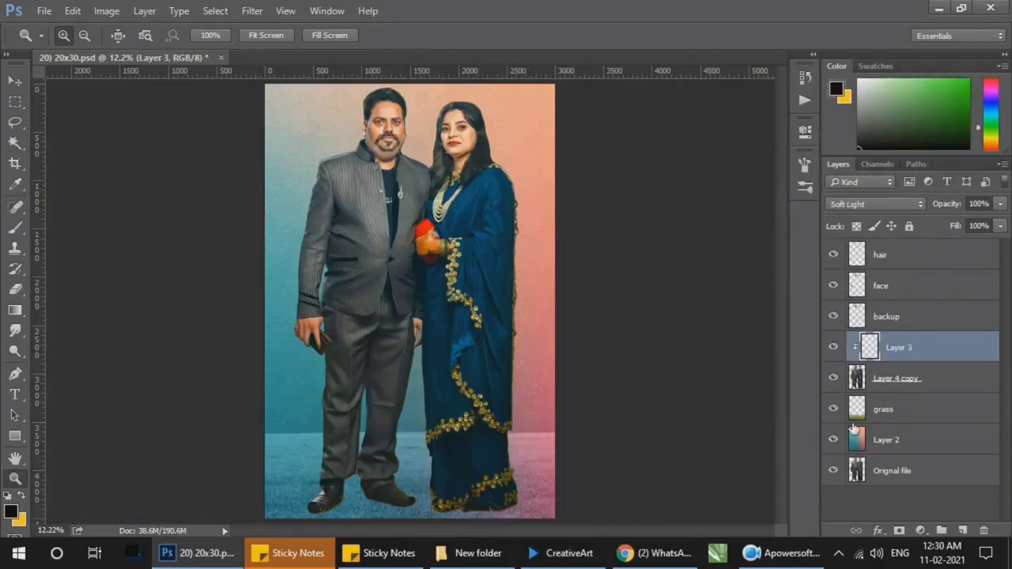
Step: Replace the soft-light Layer 3 with a new layer named dress color, clipped to Layer 4 copy
key(Delete)
click(962, 530)
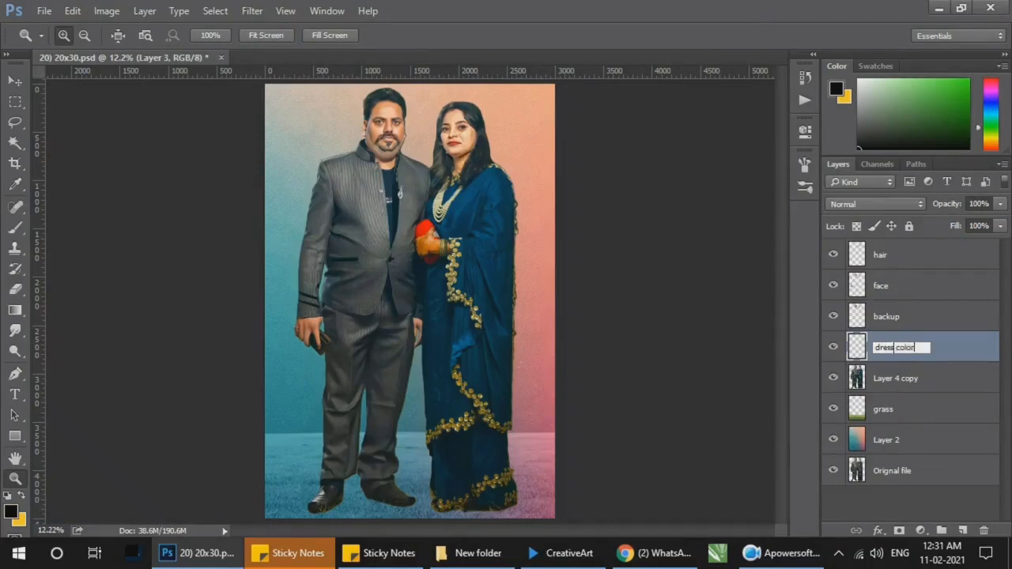
key(Return)
alt+click(915, 361)
click(356, 212)
key(b)
drag(356, 199, 371, 253)
key(ctrl+z)
Step: Paint black over the man's jacket front and sleeve with a 250 px brush and set the dress color layer to Soft Light
key(z)
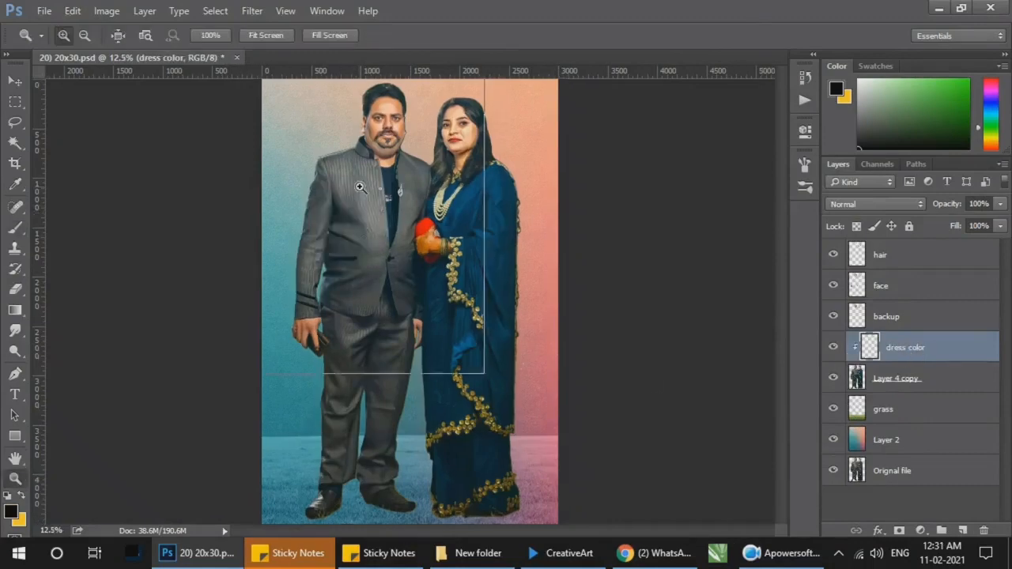
click(359, 186)
key(b)
drag(379, 182, 260, 339)
click(876, 204)
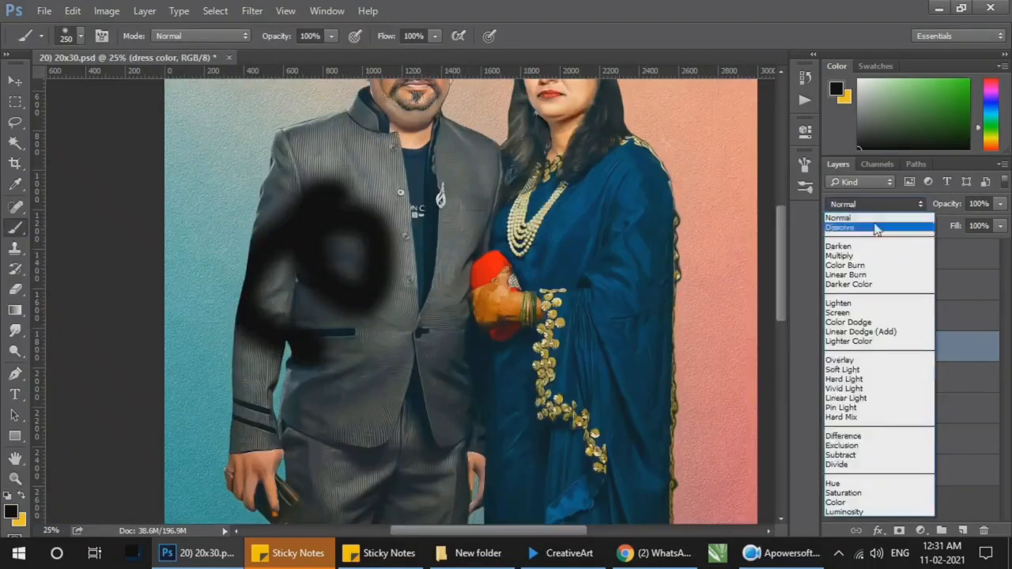
click(877, 368)
click(885, 205)
Step: Extend the black soft-light paint over the sleeve, shoulder and buttoned front panel of the man's jacket
mouse_move(278, 215)
mouse_down()
mouse_move(293, 150)
mouse_move(341, 149)
mouse_move(374, 186)
mouse_move(372, 378)
mouse_move(266, 375)
mouse_move(218, 452)
mouse_up()
click(857, 360)
ctrl+click(374, 150)
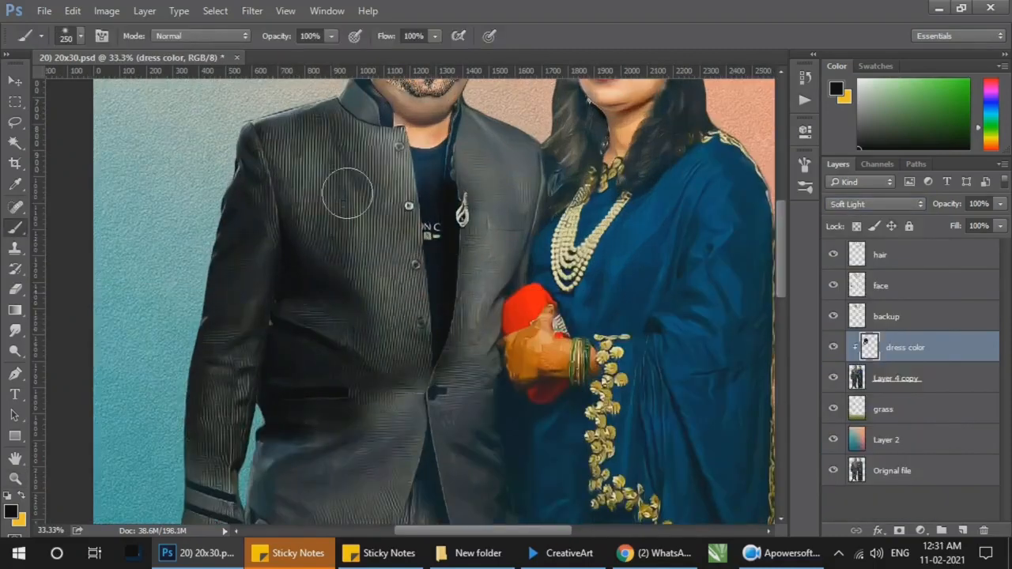
ctrl+click(410, 158)
drag(381, 226, 285, 289)
Step: Reduce the brush to 90 px and paint black over the jacket's stand-up collar beside the man's neck
ctrl+click(345, 178)
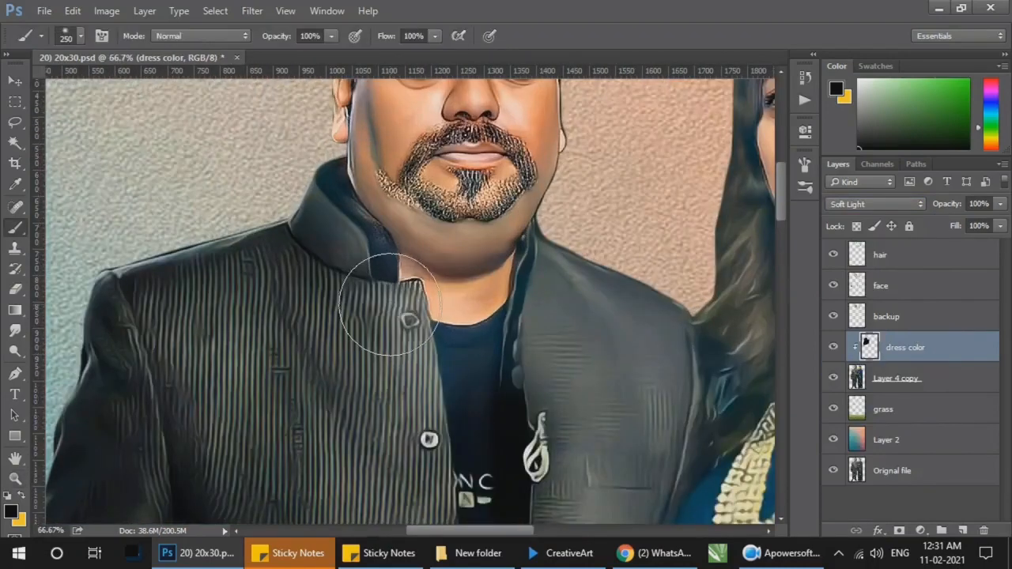
key(bracketleft)
key(bracketleft)
key(bracketleft)
key(bracketleft)
key(bracketleft)
key(bracketleft)
mouse_move(374, 283)
mouse_down()
mouse_move(316, 203)
mouse_move(332, 218)
mouse_up()
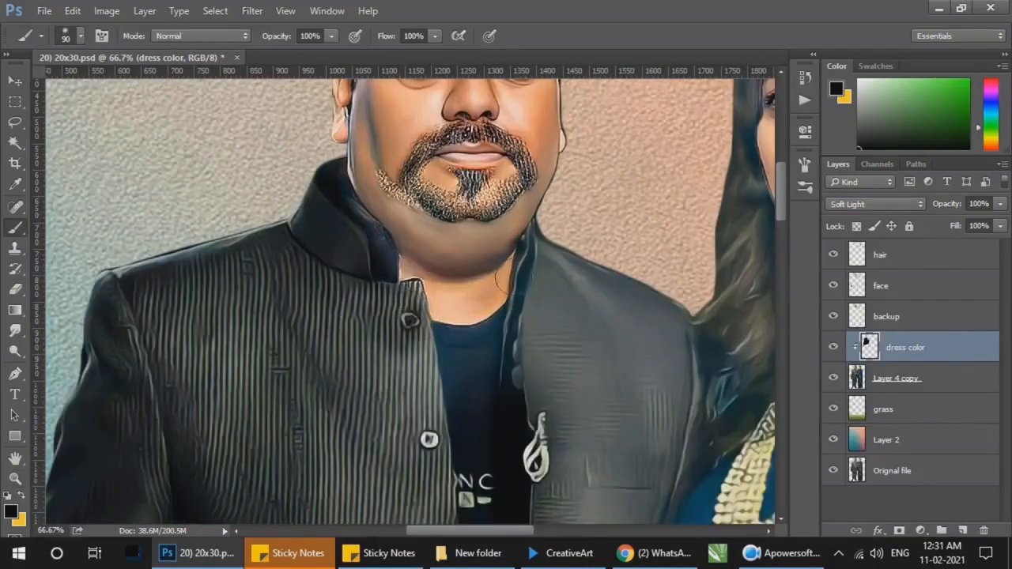
Step: Darken the inner shirt and the jacket's shoulder on the woman's side with a 100 px brush
key(bracketright)
mouse_move(541, 253)
mouse_down()
mouse_move(530, 339)
mouse_move(474, 342)
mouse_move(551, 352)
mouse_move(583, 326)
mouse_move(657, 434)
mouse_move(546, 395)
mouse_up()
key(bracketright)
key(bracketright)
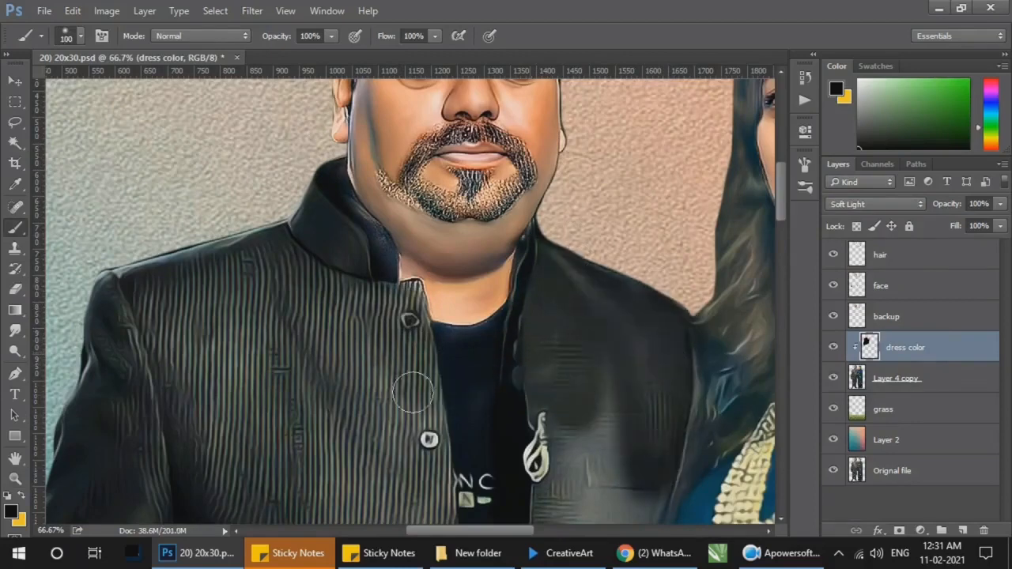
Step: Paint black along the jacket's front opening and chest down to the waist button, up to the edge of the saree
drag(475, 433, 323, 221)
mouse_move(413, 229)
mouse_down()
mouse_move(474, 329)
mouse_move(416, 325)
mouse_move(417, 459)
mouse_move(457, 411)
mouse_up()
drag(465, 393, 449, 222)
mouse_move(431, 272)
mouse_down()
mouse_move(398, 454)
mouse_move(382, 468)
mouse_move(314, 418)
mouse_up()
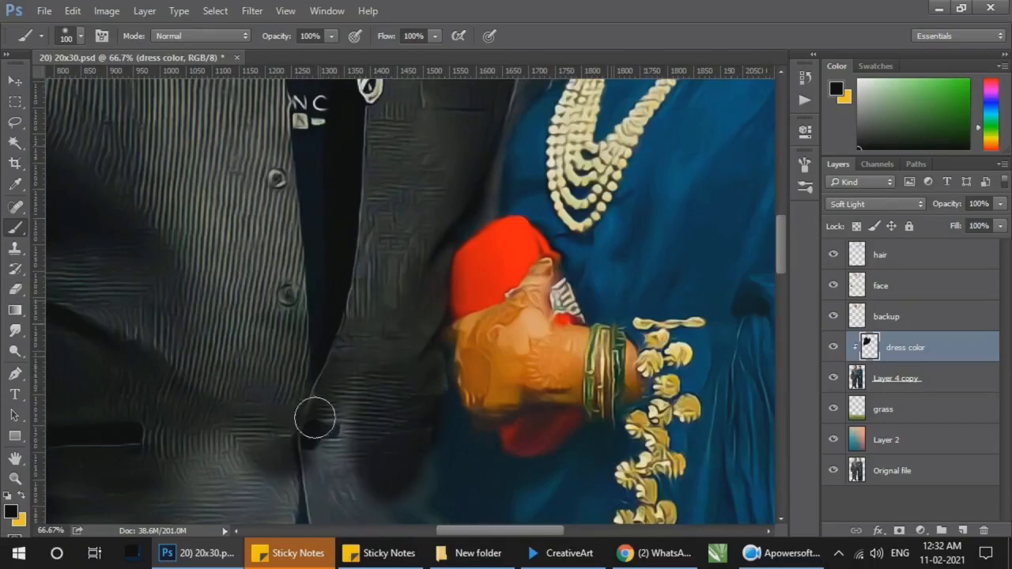
drag(400, 501, 427, 361)
mouse_move(426, 368)
mouse_down()
mouse_move(422, 298)
mouse_move(501, 227)
mouse_up()
Step: Enlarge the brush and darken the broad lower front of the man's jacket
key(ctrl+minus)
key(bracketright)
key(bracketright)
key(bracketright)
key(bracketright)
key(bracketright)
key(bracketright)
key(bracketright)
key(bracketright)
key(bracketright)
mouse_move(348, 368)
mouse_down()
mouse_move(228, 319)
mouse_move(294, 355)
mouse_up()
Step: Darken the jacket's lower hem and closing edge with a smaller brush
key(bracketleft)
key(bracketleft)
key(bracketleft)
key(bracketleft)
drag(171, 351, 278, 443)
key(bracketleft)
drag(408, 280, 413, 432)
Step: Darken the jacket flap next to the saree with a reduced brush and undo the last misplaced strokes
key(bracketleft)
key(bracketleft)
key(bracketleft)
key(bracketleft)
drag(483, 272, 435, 499)
drag(490, 176, 492, 188)
key(ctrl+alt+z)
key(ctrl+alt+z)
Step: Start darkening the top of the trousers below the jacket and lower the dress color layer's opacity to 78%
mouse_move(461, 287)
mouse_down()
mouse_move(468, 459)
mouse_move(466, 277)
mouse_up()
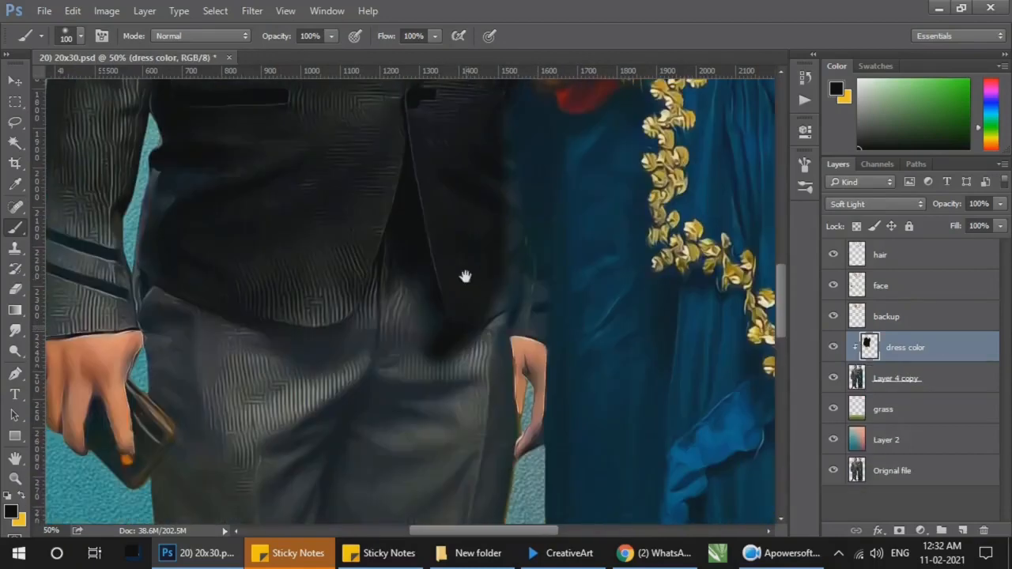
mouse_move(450, 364)
mouse_down()
mouse_move(411, 478)
mouse_move(401, 297)
mouse_up()
drag(942, 206, 925, 210)
Step: Paint black over the sleeve cuff and trouser hip, finishing beside the object in the man's hand with a 60 px brush
mouse_move(372, 384)
mouse_down()
mouse_move(190, 256)
mouse_move(174, 323)
mouse_move(294, 343)
mouse_up()
mouse_move(153, 335)
mouse_down()
mouse_move(311, 314)
mouse_move(195, 307)
mouse_move(244, 215)
mouse_move(186, 246)
mouse_up()
drag(285, 175, 255, 300)
drag(330, 325, 365, 46)
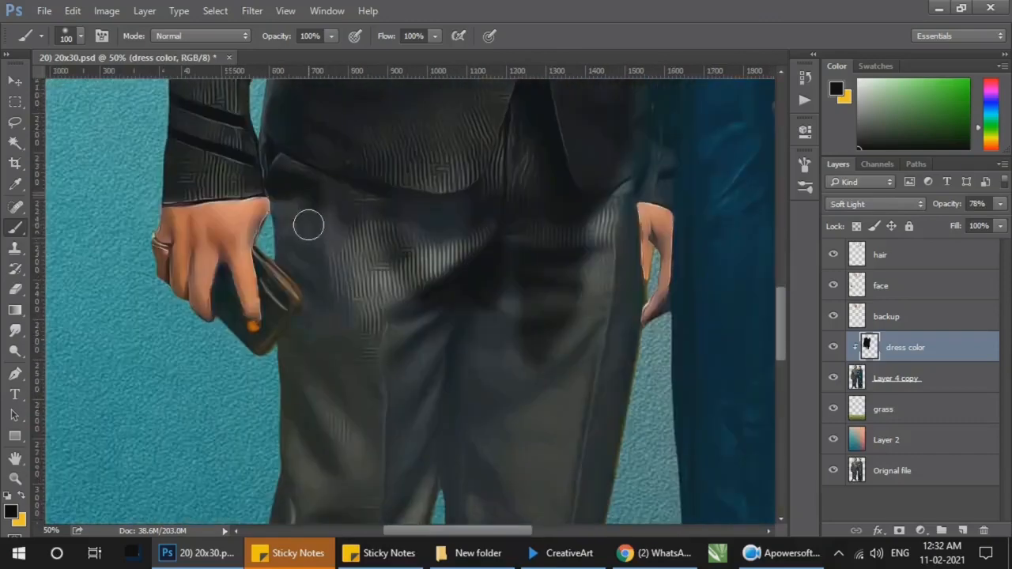
mouse_move(282, 246)
mouse_down()
mouse_move(310, 283)
mouse_move(305, 275)
mouse_move(307, 305)
mouse_move(283, 350)
mouse_up()
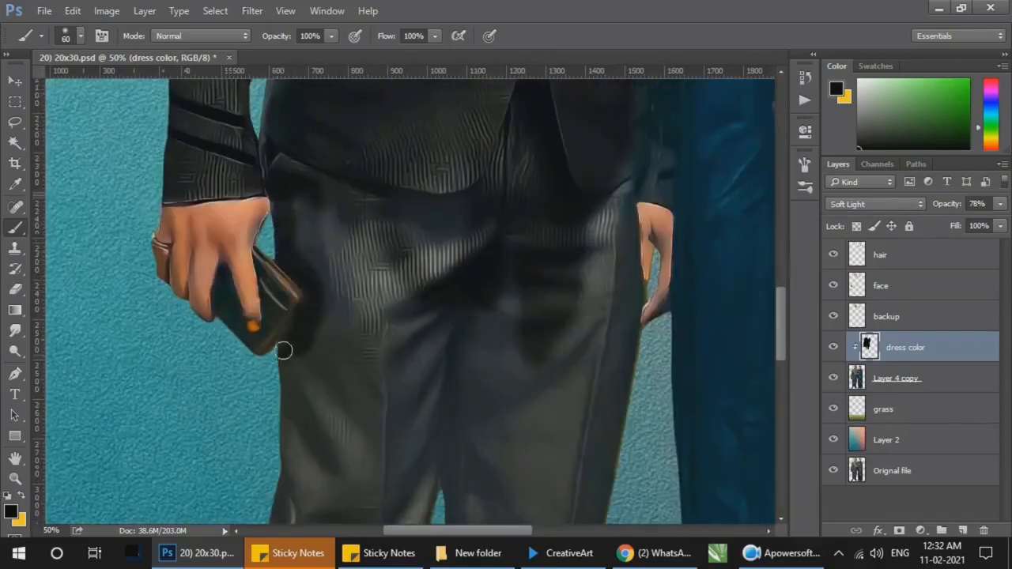
drag(293, 289, 266, 260)
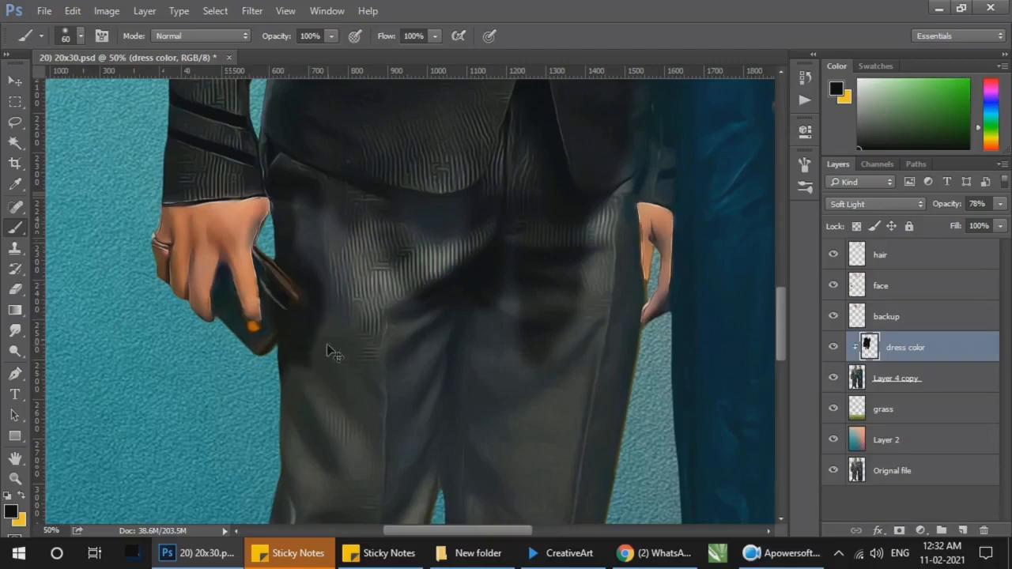
Step: Darken the man's shoes with a 60 px brush and the lower trouser legs with a larger one
scroll(343, 366, down, 10)
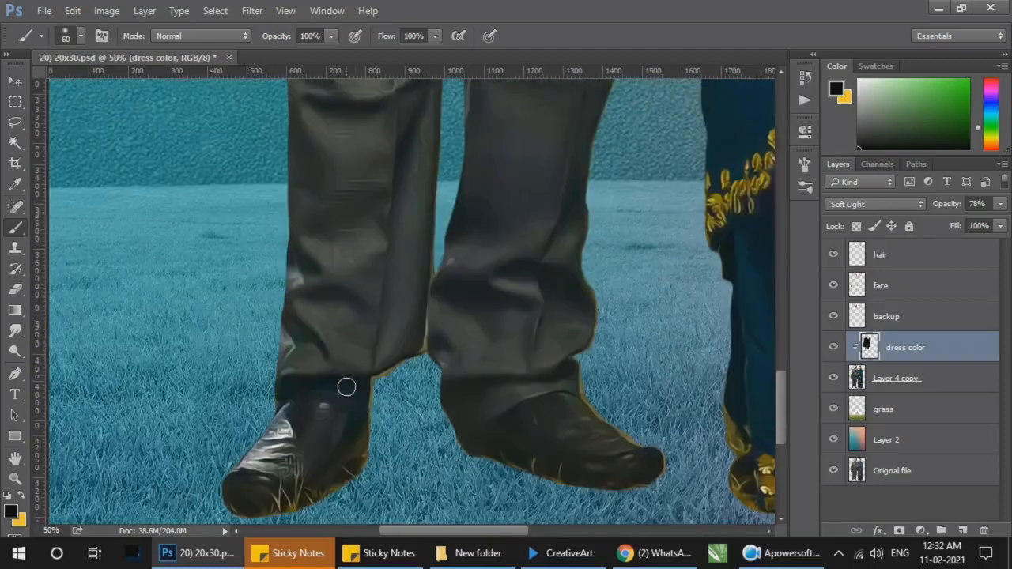
drag(346, 387, 299, 482)
key(bracketright)
key(bracketright)
key(bracketright)
key(bracketright)
key(bracketright)
key(bracketright)
key(bracketright)
key(bracketright)
mouse_move(609, 438)
mouse_down()
mouse_move(332, 444)
mouse_move(365, 321)
mouse_move(340, 166)
mouse_up()
drag(578, 188, 503, 395)
Step: Continue the black paint up the trouser legs over the knees and thighs
mouse_move(510, 336)
mouse_down()
mouse_move(223, 389)
mouse_move(214, 336)
mouse_up()
drag(455, 286, 414, 501)
mouse_move(452, 410)
mouse_down()
mouse_move(307, 161)
mouse_move(308, 436)
mouse_up()
Step: Reduce the brush to 80 px and darken the trouser leg nearest the saree along its outer side
key(bracketleft)
key(bracketleft)
key(bracketleft)
key(bracketleft)
key(bracketleft)
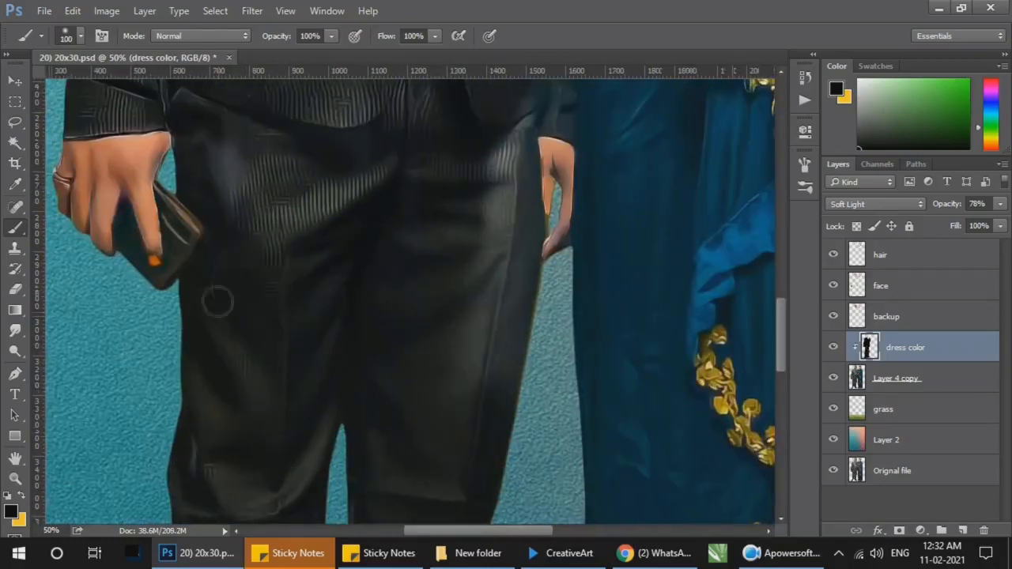
key(bracketleft)
key(bracketleft)
mouse_move(464, 222)
mouse_down()
mouse_move(529, 126)
mouse_move(530, 226)
mouse_move(508, 339)
mouse_move(493, 76)
mouse_move(526, 319)
mouse_move(467, 385)
mouse_up()
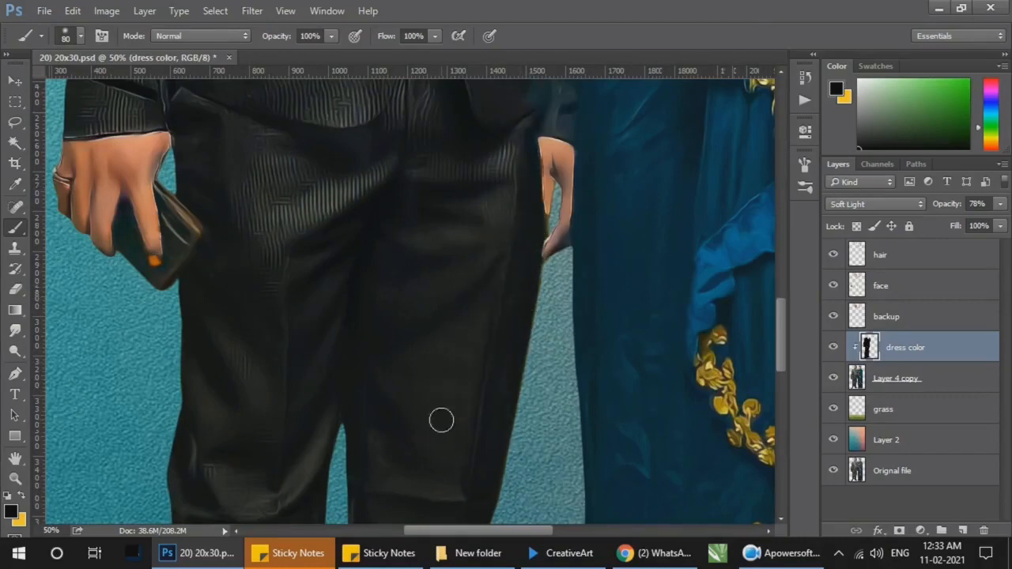
Step: Paint over the remaining lighter areas on the trouser legs and the jacket's lower flap
drag(397, 488, 378, 354)
drag(427, 514, 398, 343)
drag(416, 277, 395, 505)
drag(451, 103, 429, 383)
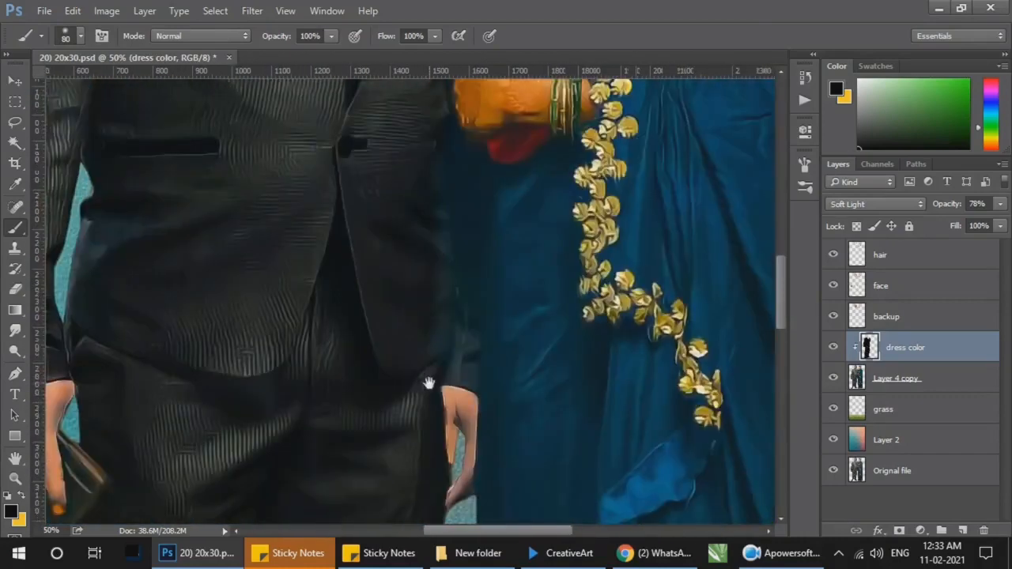
drag(413, 321, 341, 370)
Step: Check the darkened suit with the whole couple in view, and inspect the saree next to it up close
key(z)
right_click(467, 273)
click(491, 297)
right_click(488, 294)
click(503, 301)
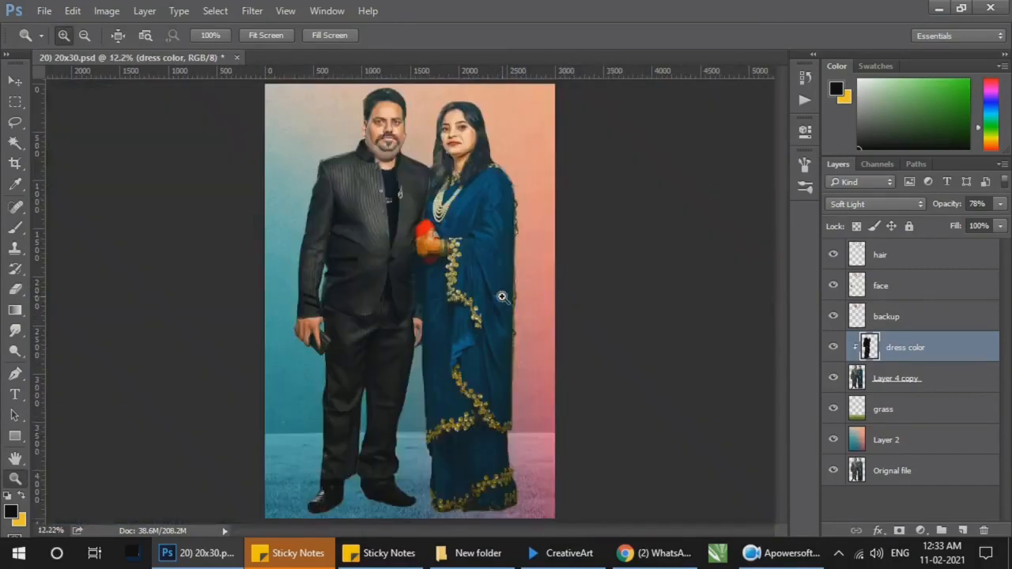
drag(379, 249, 485, 370)
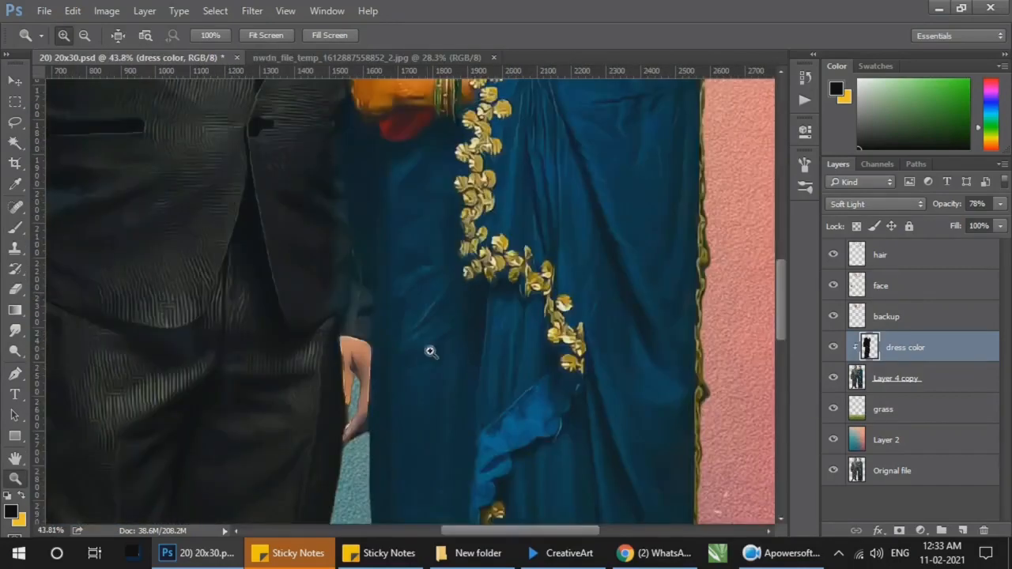
Step: Darken the jacket's edge beside the saree with a 40 px brush and erase the black spilling onto the saree
key(b)
drag(349, 314, 336, 280)
key(z)
click(360, 307)
drag(379, 325, 513, 423)
key(b)
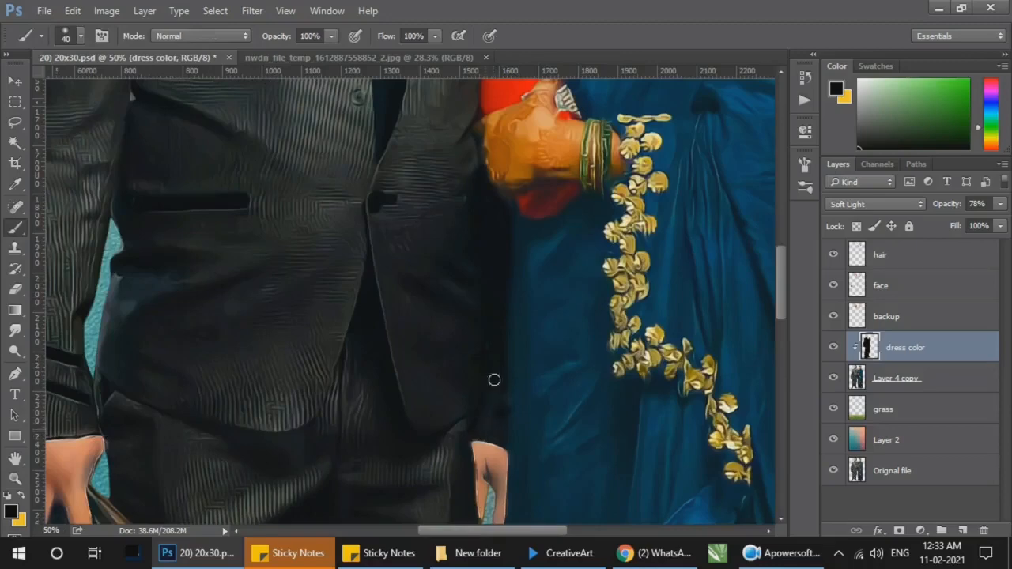
key(e)
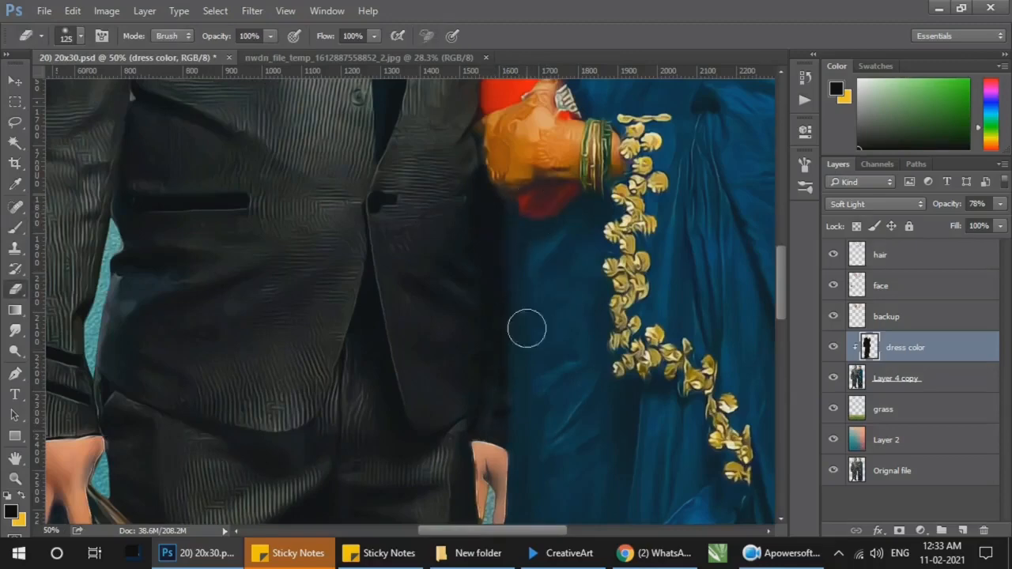
key(z)
right_click(539, 216)
click(562, 235)
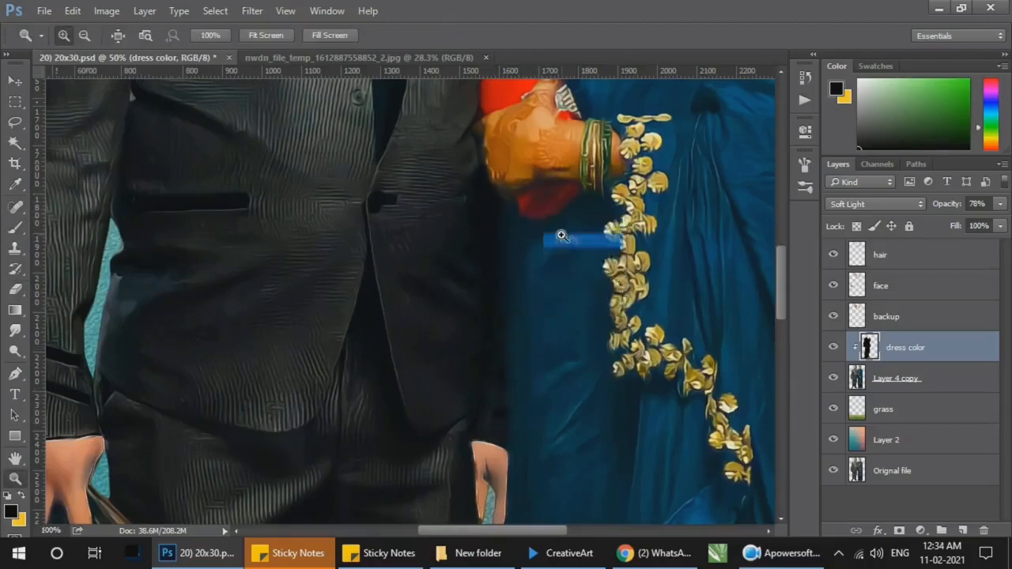
Step: Touch up the black on the jacket's lower front near the pocket and sleeve, and check the whole couple
drag(190, 316, 681, 211)
key(b)
drag(344, 231, 322, 336)
key(z)
right_click(435, 260)
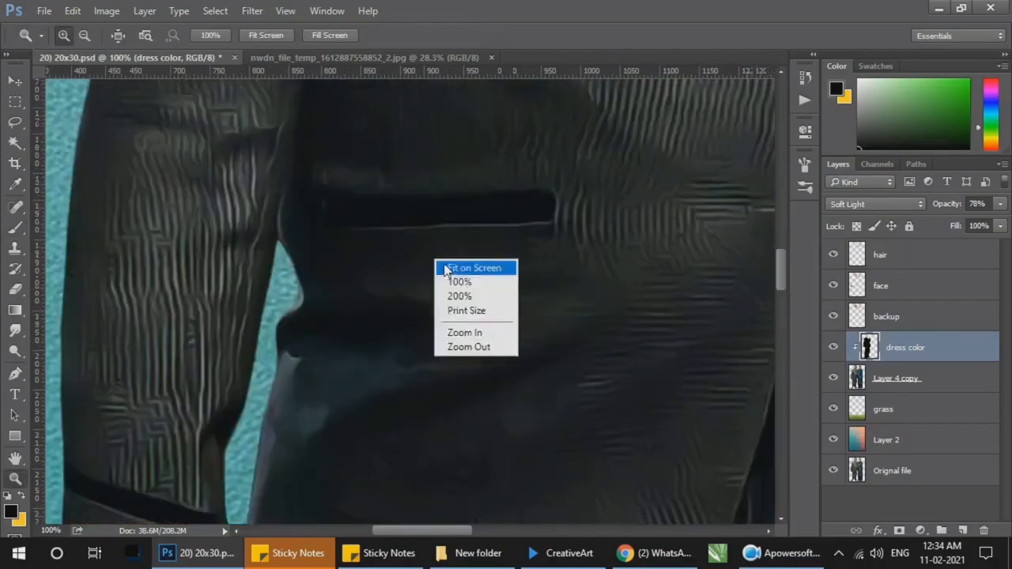
click(479, 267)
click(834, 348)
Step: Adjust the suit's dress color layer with Hue/Saturation and save the document
click(107, 11)
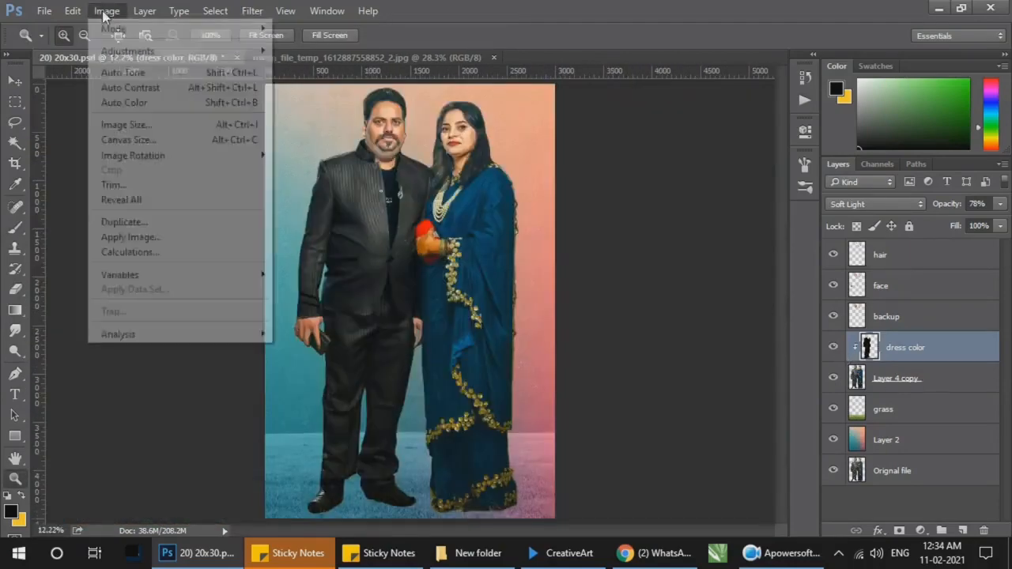
mouse_move(130, 51)
click(332, 133)
drag(734, 292, 747, 293)
click(902, 208)
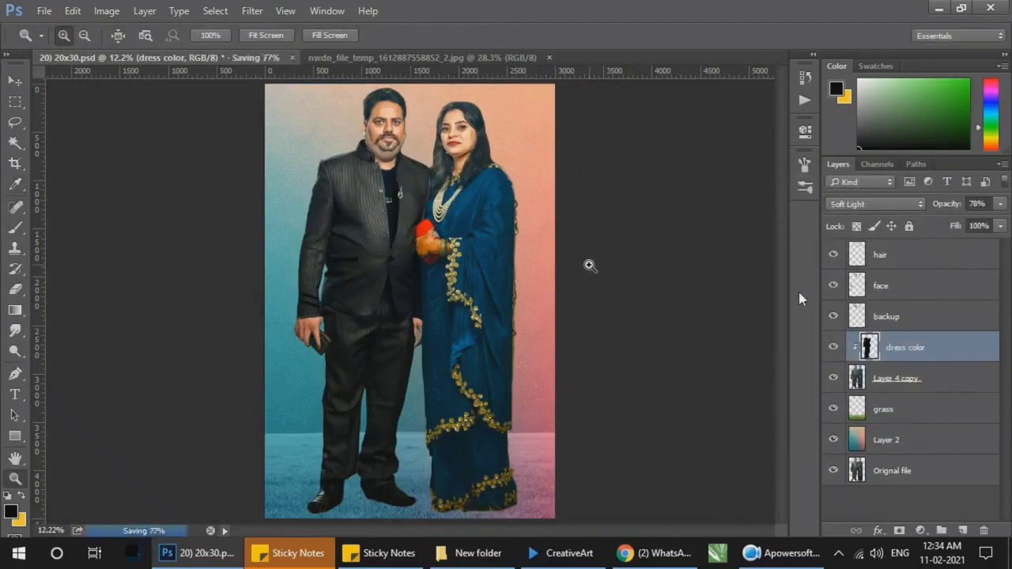
Step: Add a new clipped layer above the suit's dress color layer and name it dress color as well
click(962, 531)
alt+click(905, 362)
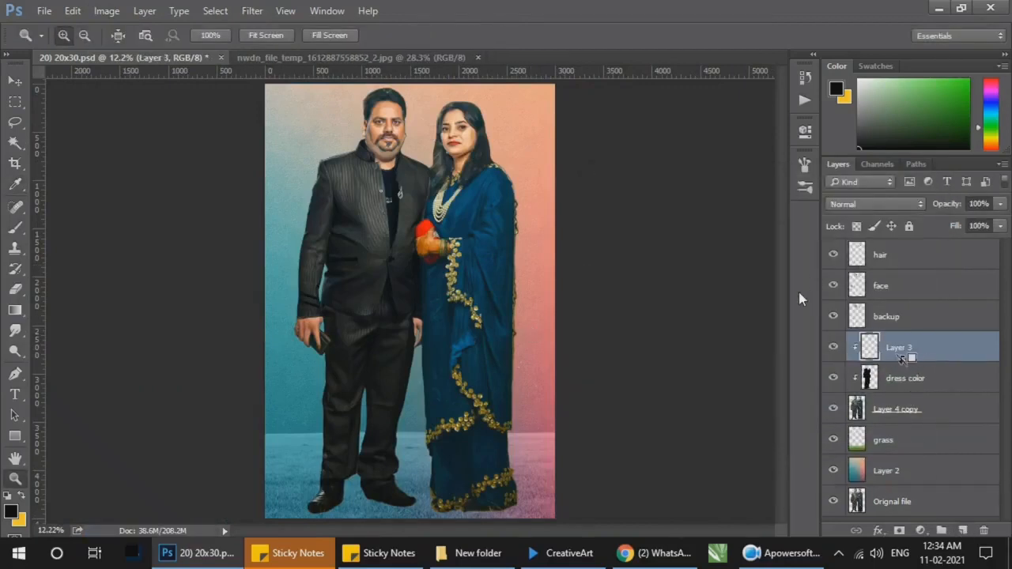
double_click(909, 352)
text(dr)
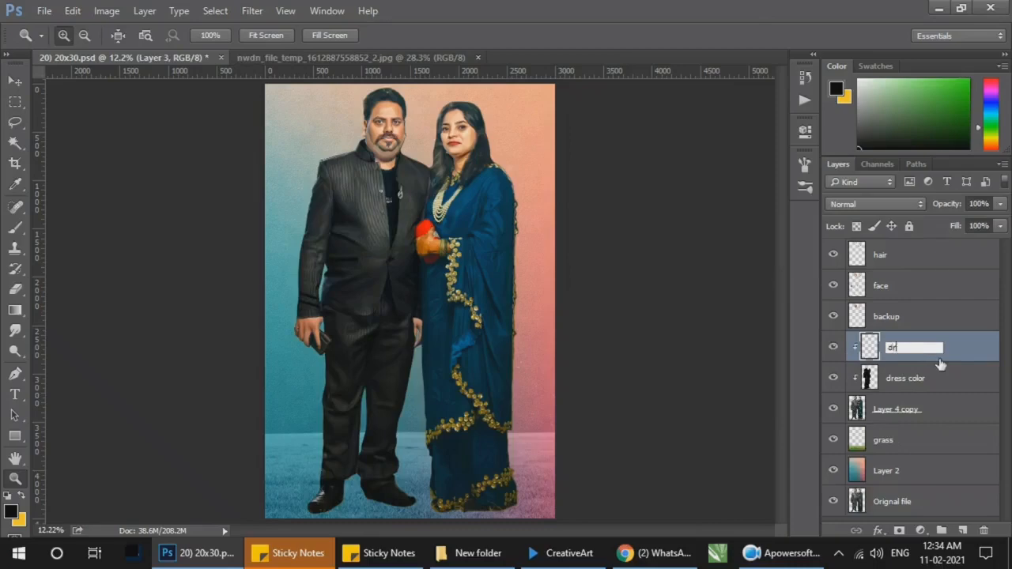
text(ess color)
key(Return)
Step: Set the brush's foreground colour to the dark teal #04474d
key(b)
click(11, 511)
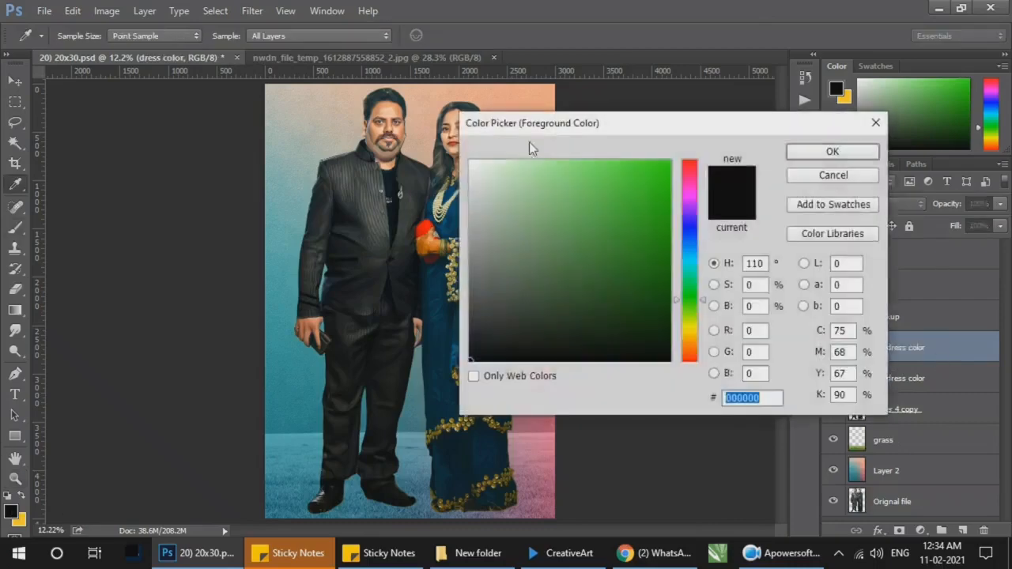
drag(531, 128, 692, 152)
click(494, 232)
drag(851, 268, 850, 264)
drag(820, 295, 823, 286)
click(503, 283)
drag(814, 325, 820, 323)
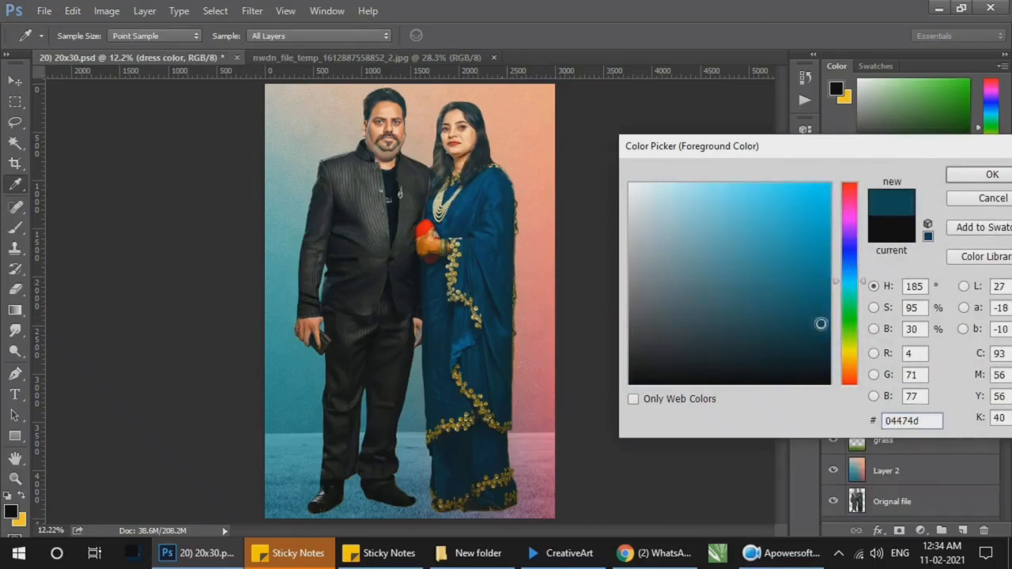
key(Return)
Step: Paint the saree's lower part in teal with a 900 px brush and set the layer's blend mode to Soft Light
key(bracketright)
key(bracketright)
key(bracketright)
key(bracketright)
key(bracketright)
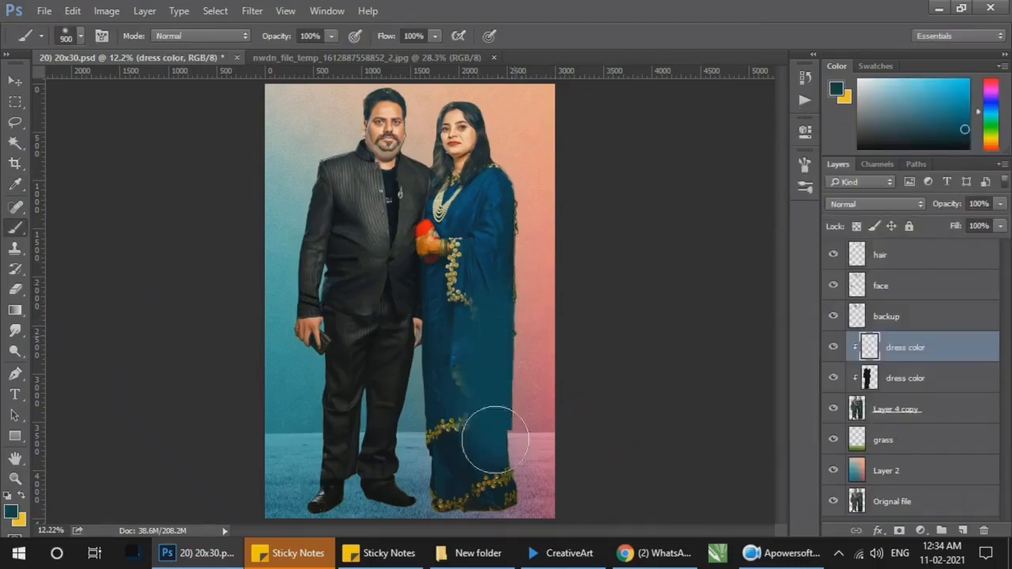
drag(520, 379, 494, 467)
click(876, 204)
click(852, 378)
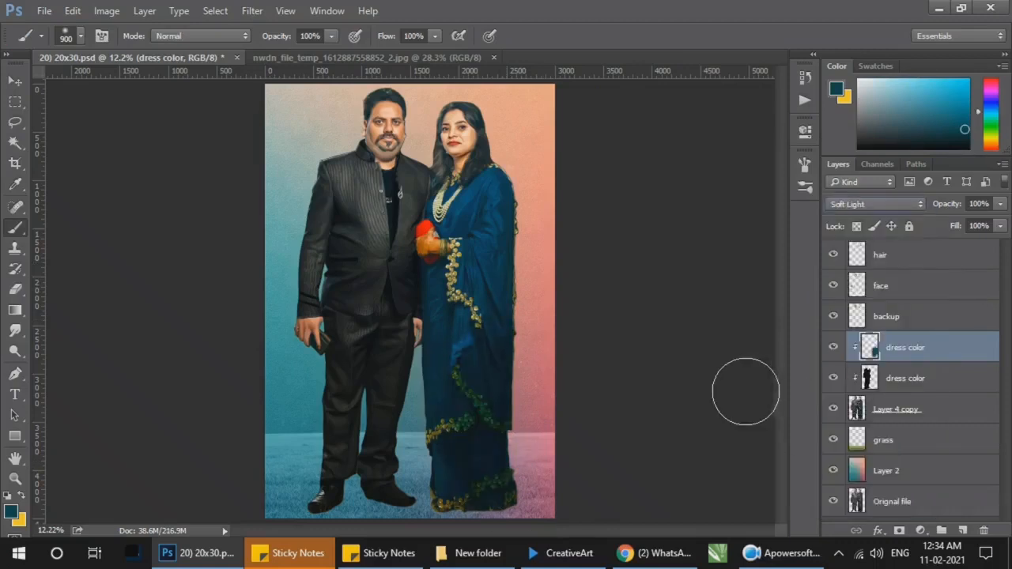
drag(442, 415, 465, 484)
Step: Continue the teal paint up the saree over the sleeve and shoulder
key(ctrl+space)
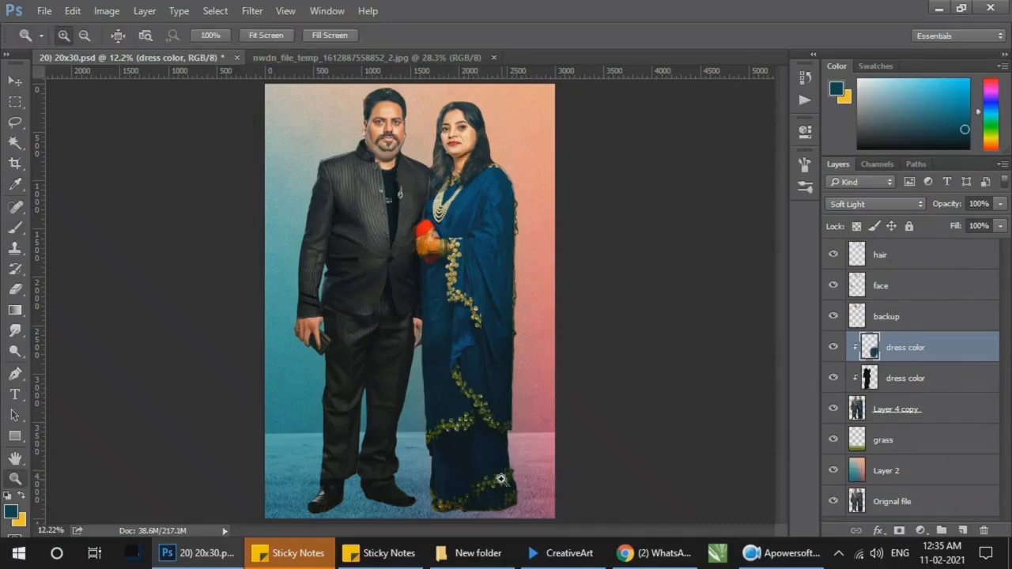
ctrl+click(501, 494)
drag(475, 212, 501, 227)
key(space)
drag(516, 228, 506, 358)
key(ctrl+space)
ctrl+click(498, 230)
ctrl+click(485, 205)
drag(484, 197, 530, 225)
Step: Reduce the brush to 50 px and paint the saree fabric around the pearl necklace and neckline
key(ctrl+space)
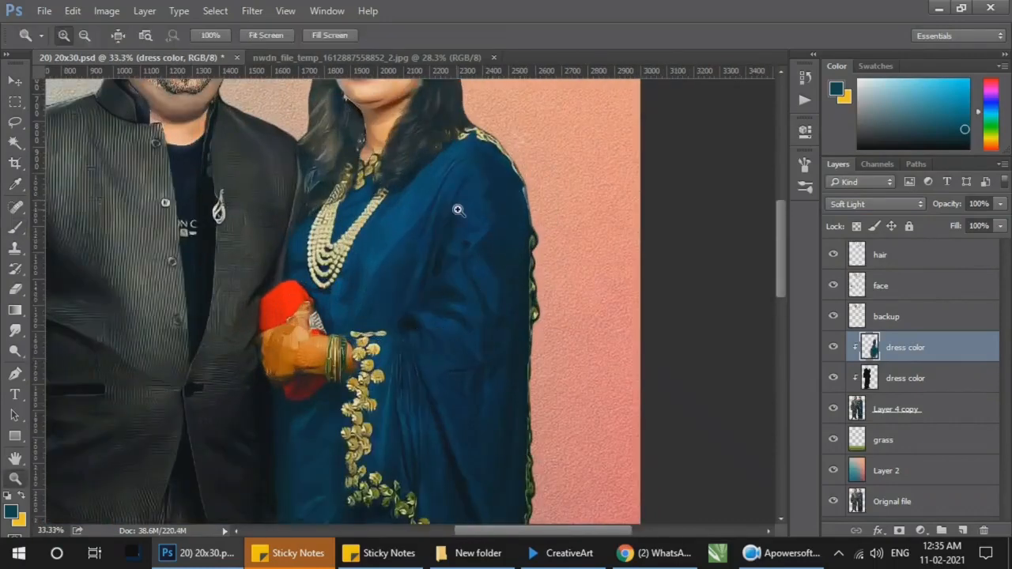
ctrl+click(458, 208)
key(bracketleft)
key(bracketleft)
key(bracketleft)
key(bracketleft)
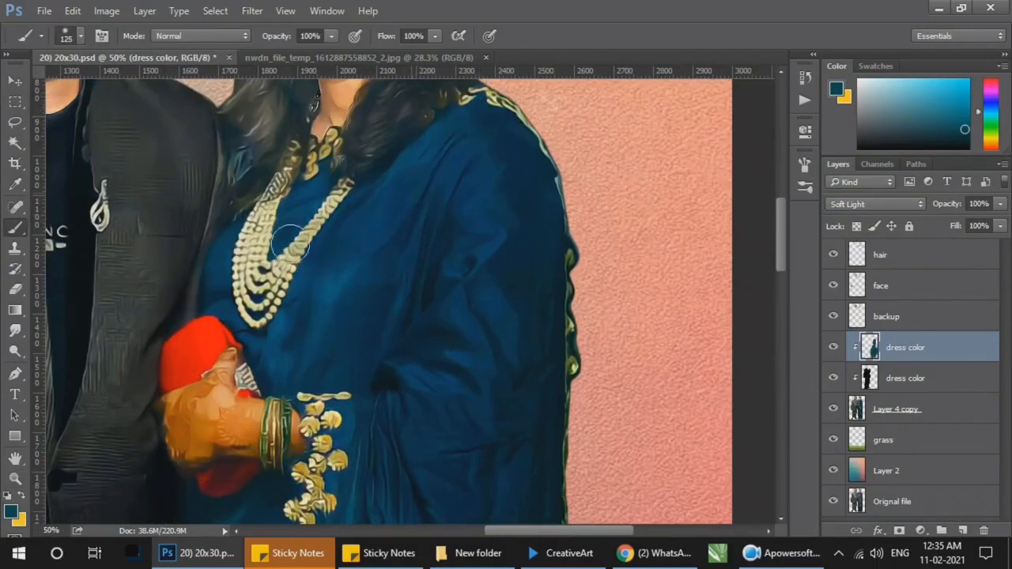
key(bracketleft)
key(bracketleft)
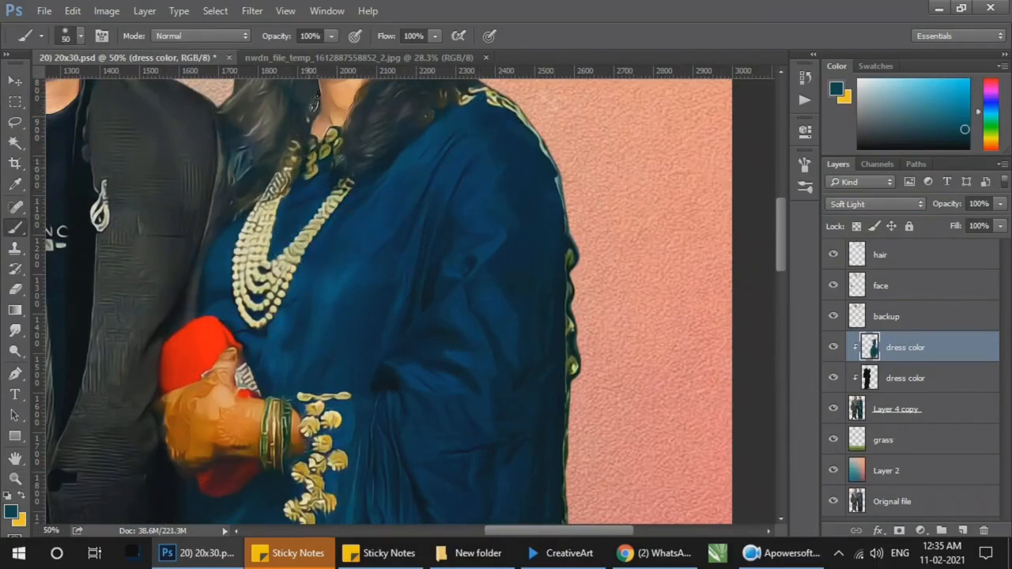
drag(294, 162, 257, 247)
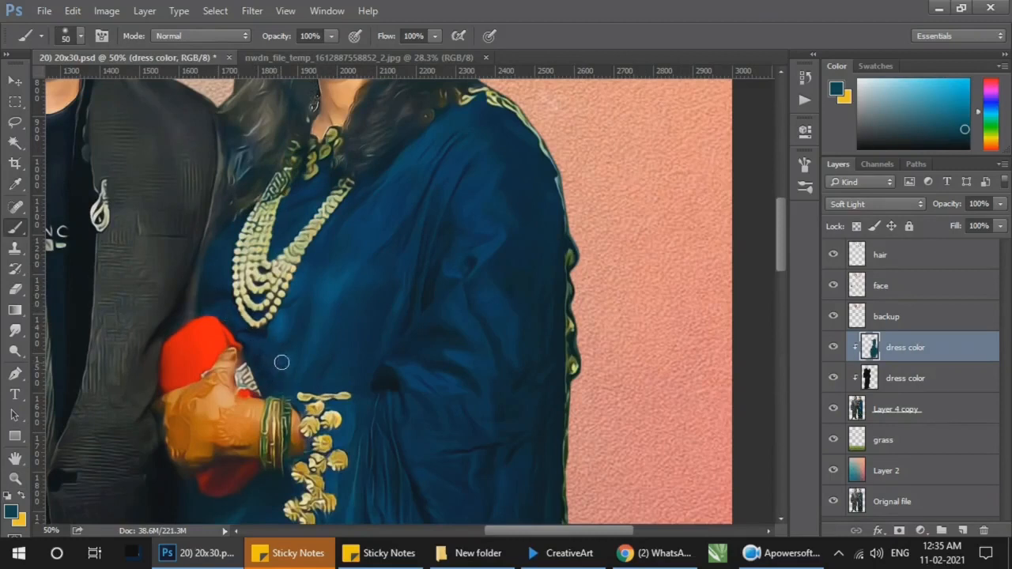
Step: Enlarge the brush to 90 px and paint the saree's front from the chest down past the hands and embroidered border
key(bracketright)
key(bracketright)
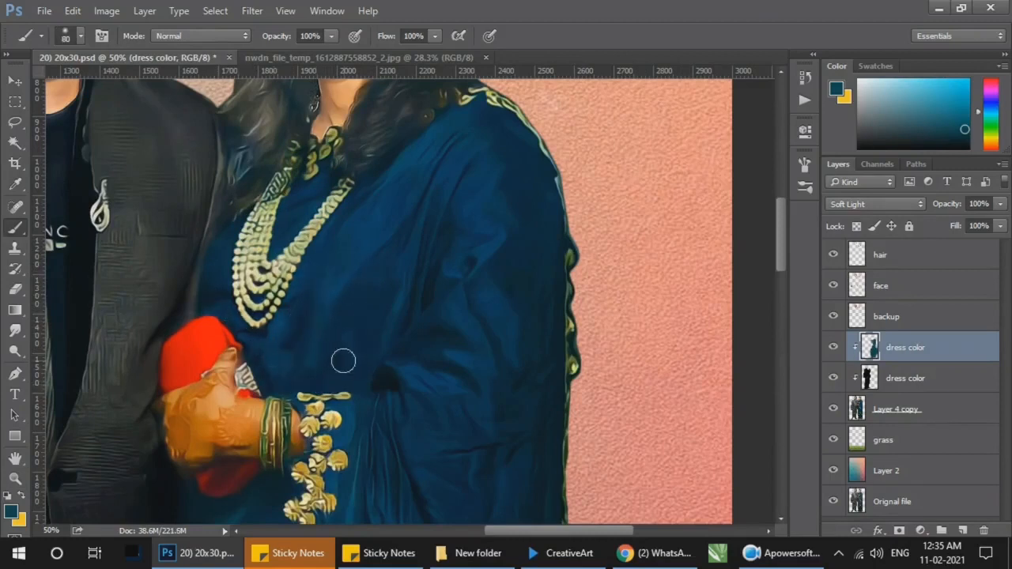
scroll(401, 256, down, 2)
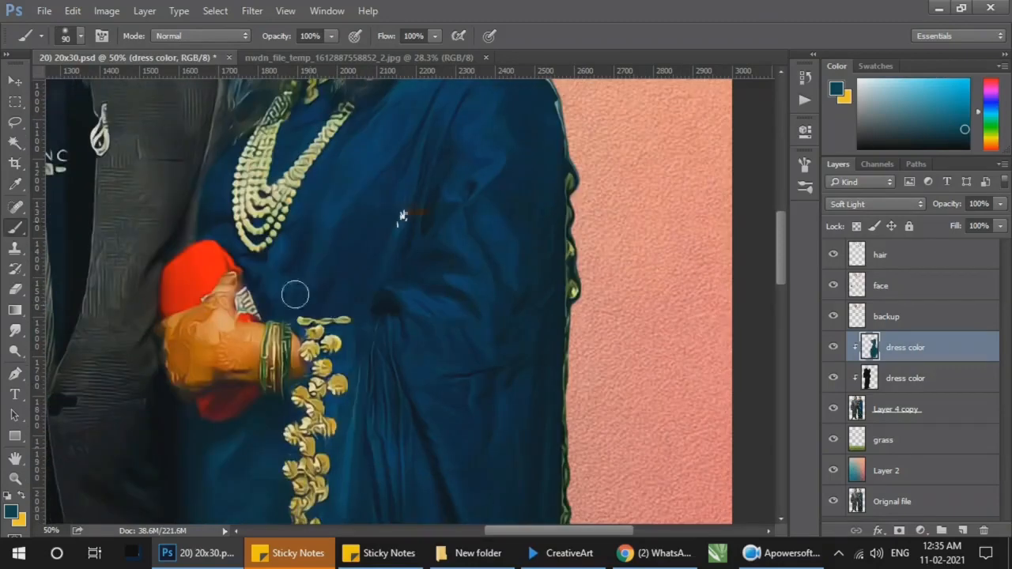
scroll(456, 271, down, 4)
scroll(460, 247, left, 2)
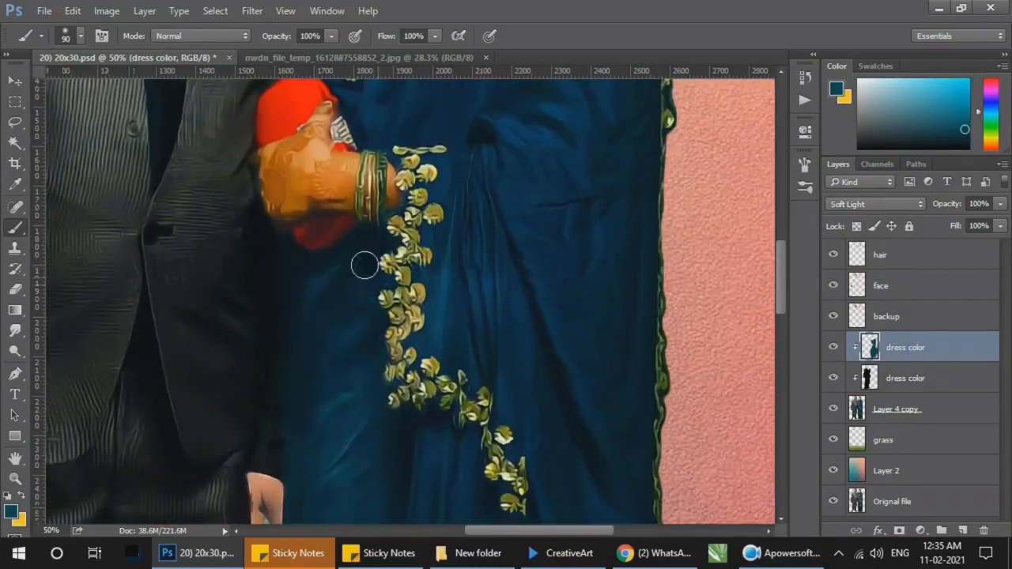
scroll(352, 301, down, 5)
scroll(362, 255, left, 1)
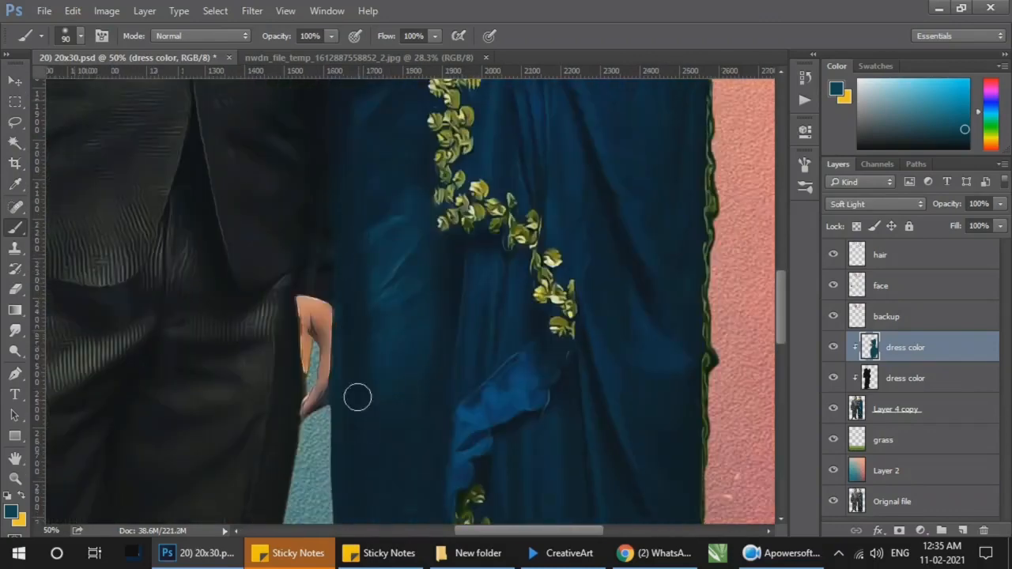
Step: Paint the remaining lighter folds of the saree with the brush enlarged to 175 px, and check the whole couple
scroll(370, 484, down, 4)
scroll(393, 353, up, 4)
scroll(443, 305, right, 2)
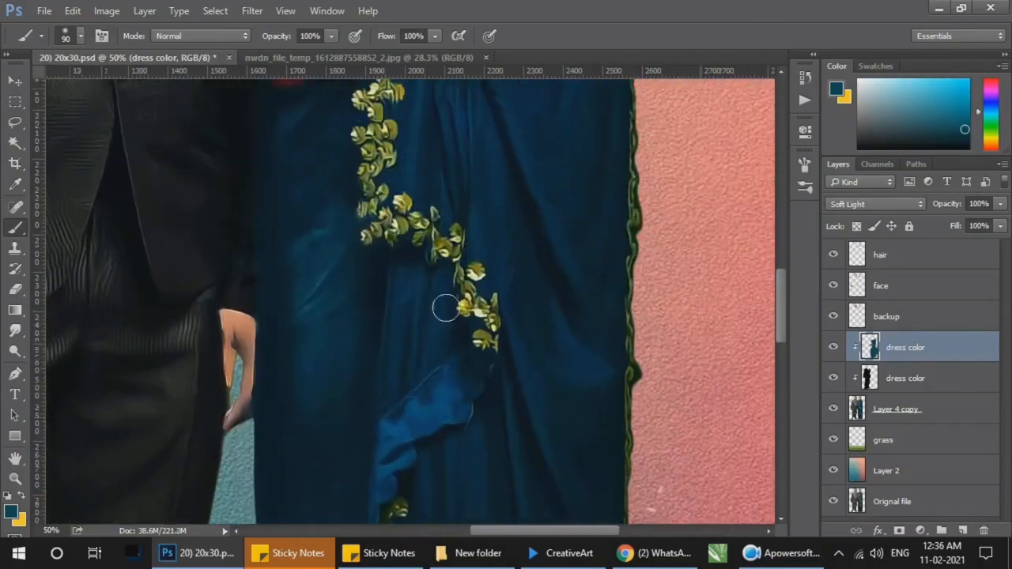
scroll(490, 324, up, 4)
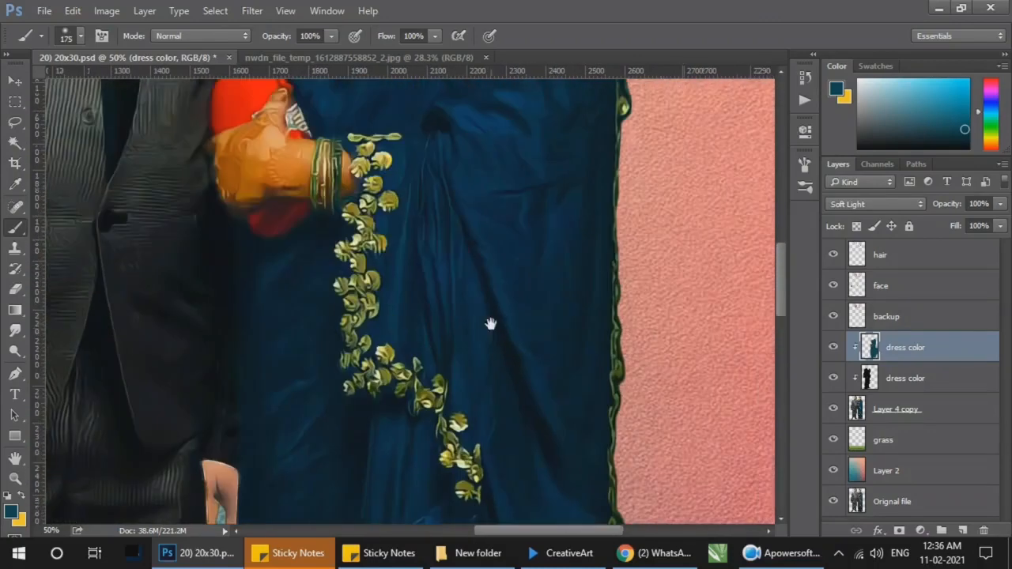
scroll(574, 139, up, 5)
key(z)
right_click(531, 302)
click(545, 308)
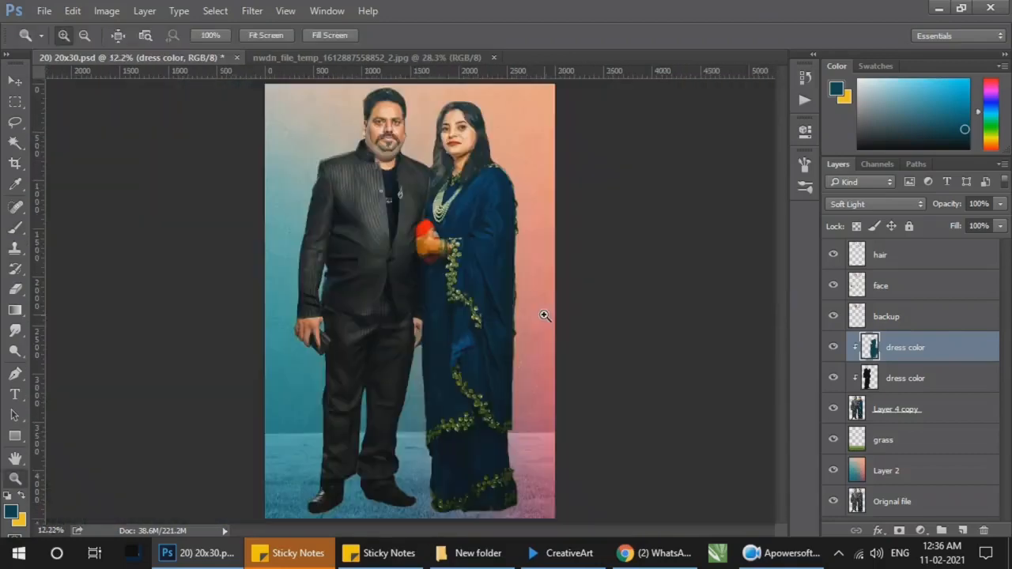
Step: Adjust the colour of the saree's dress color layer with Hue/Saturation
click(107, 11)
mouse_move(126, 51)
click(316, 131)
drag(728, 291, 749, 330)
click(902, 209)
Step: Inspect the recoloured saree up close around the shoulder and necklace, and save the document with the whole couple in view
key(b)
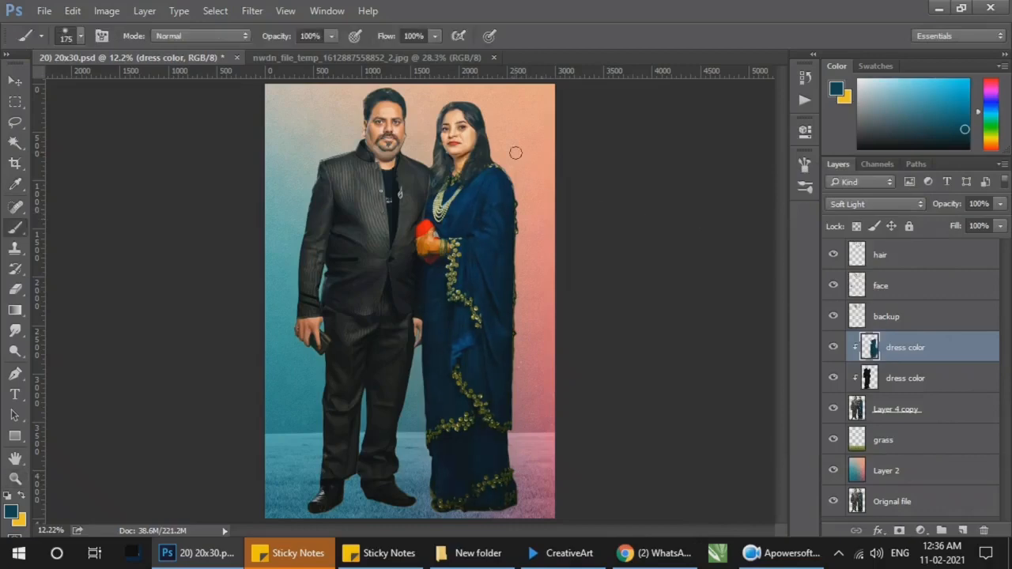
drag(433, 148, 517, 219)
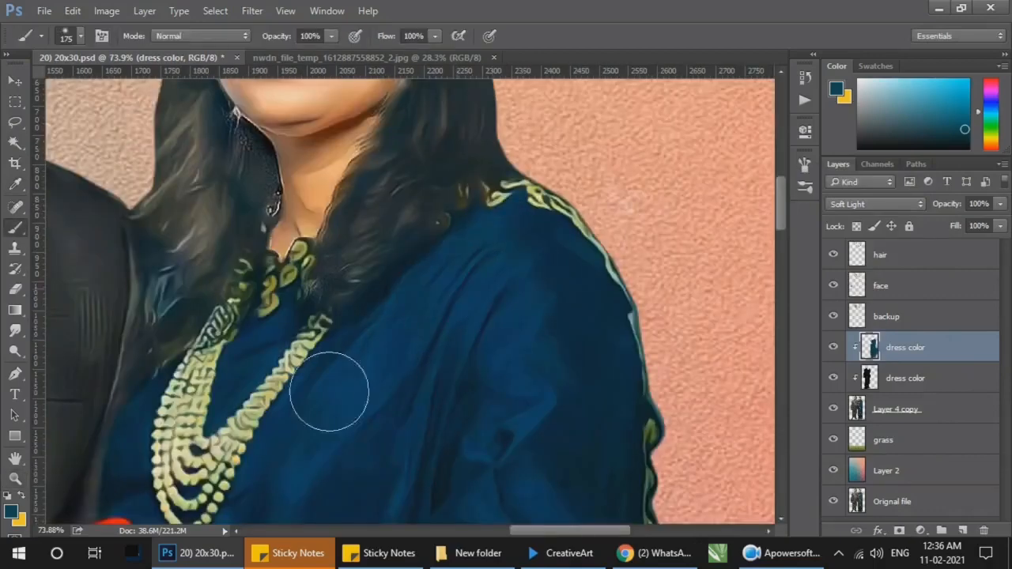
key(z)
click(488, 302)
right_click(544, 315)
click(557, 322)
key(ctrl+s)
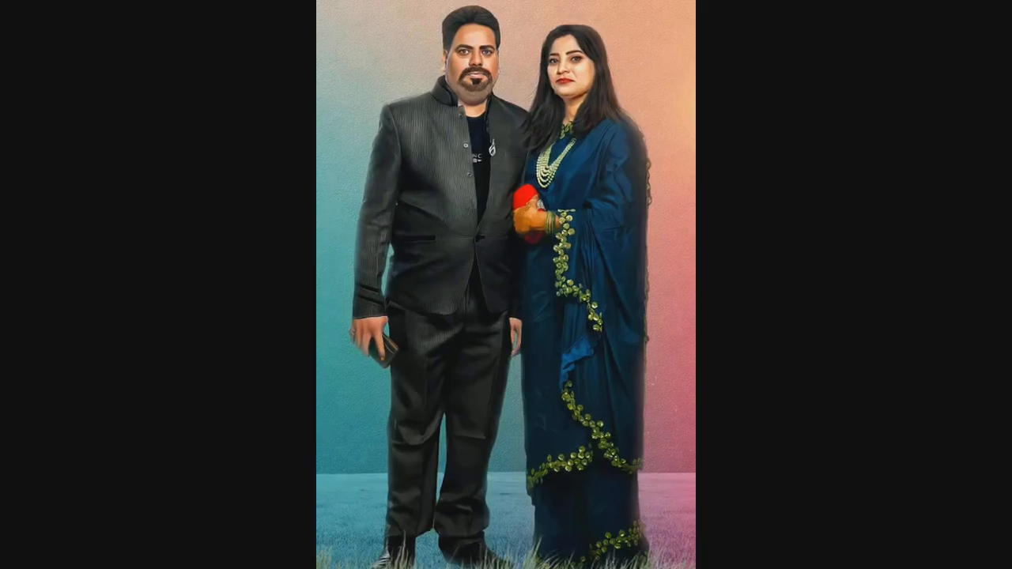